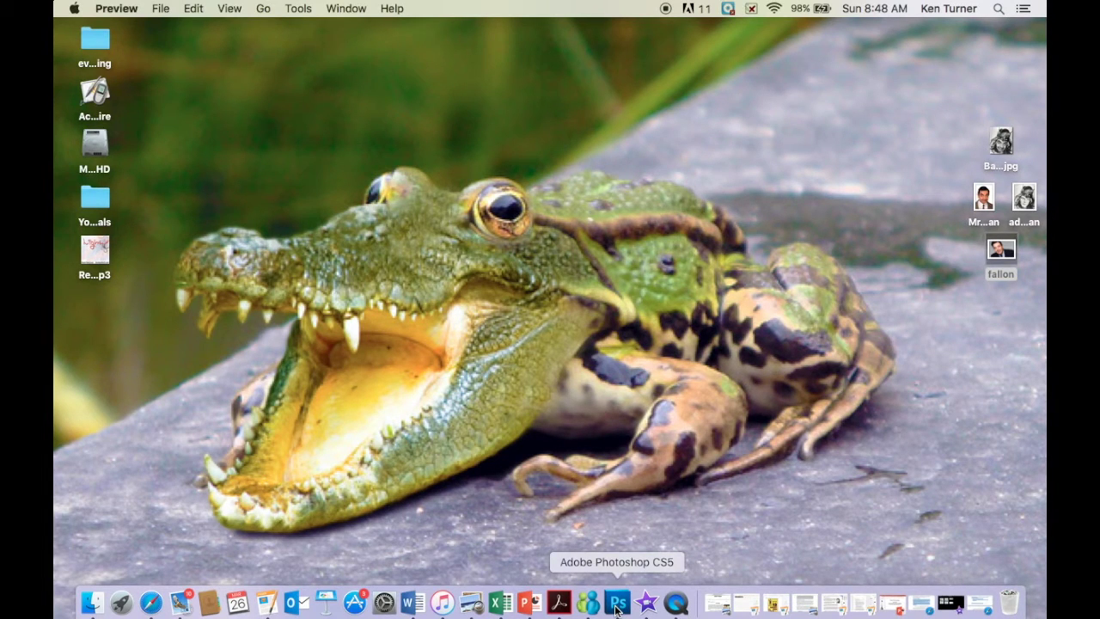
Switch to Adobe Photoshop, open adam-west-batman and Mr. Bean from the Desktop, and separate the Mr. Bean image into its own window
left_click(616, 604)
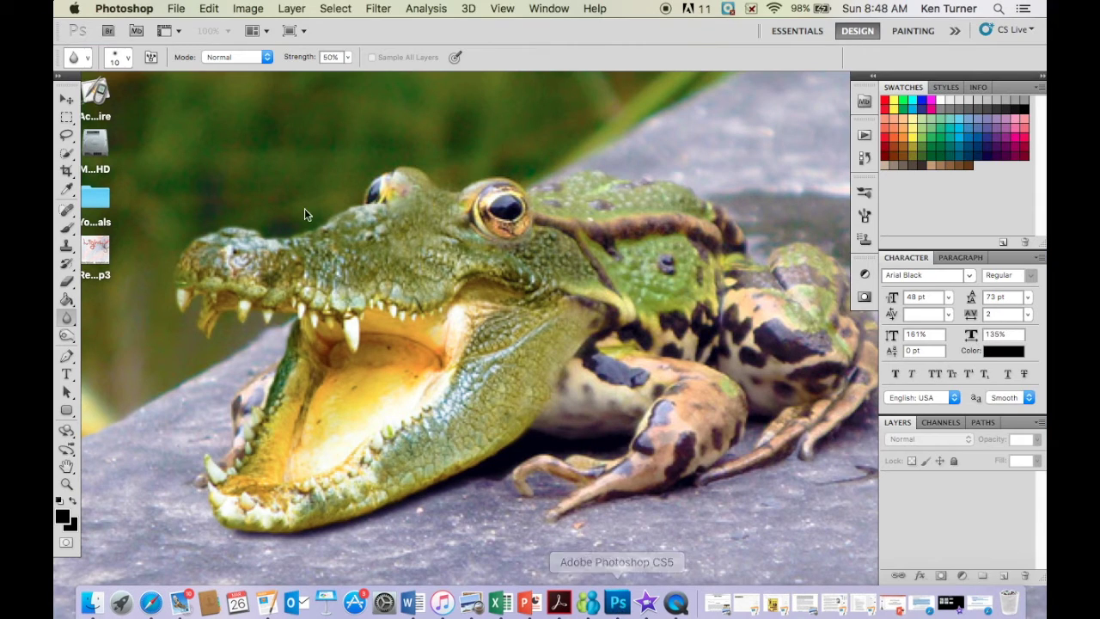
left_click(176, 8)
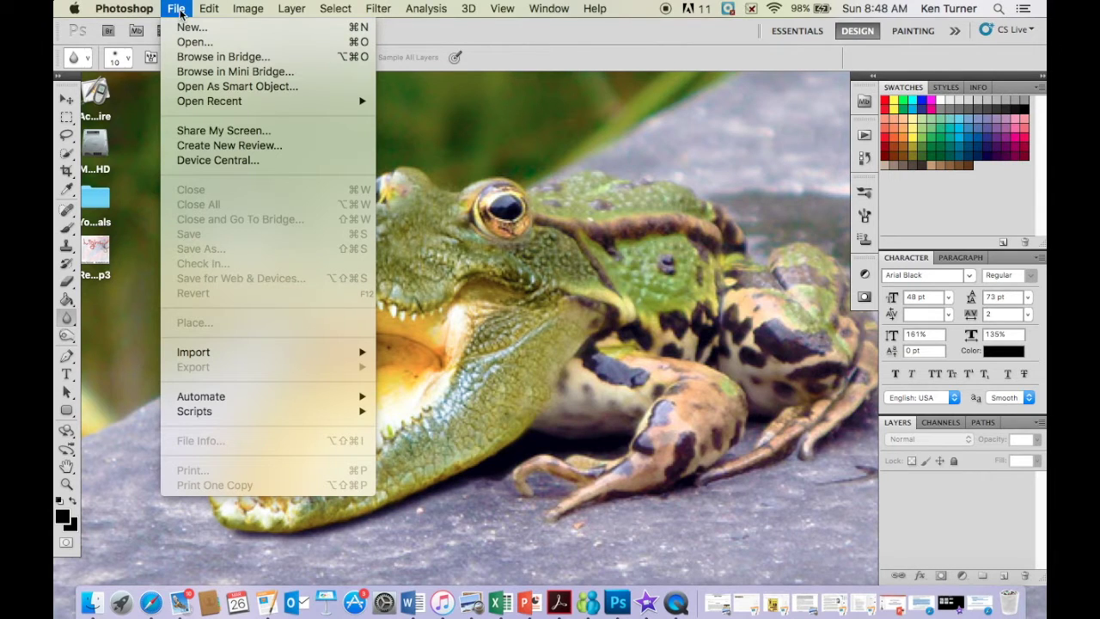
left_click(189, 41)
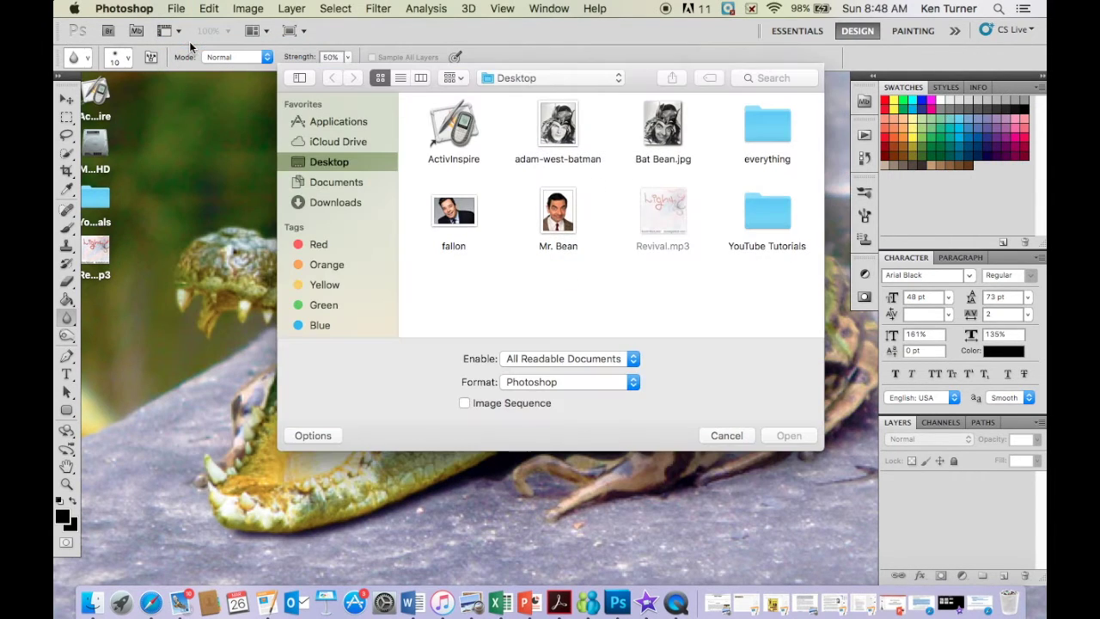
left_click(563, 127)
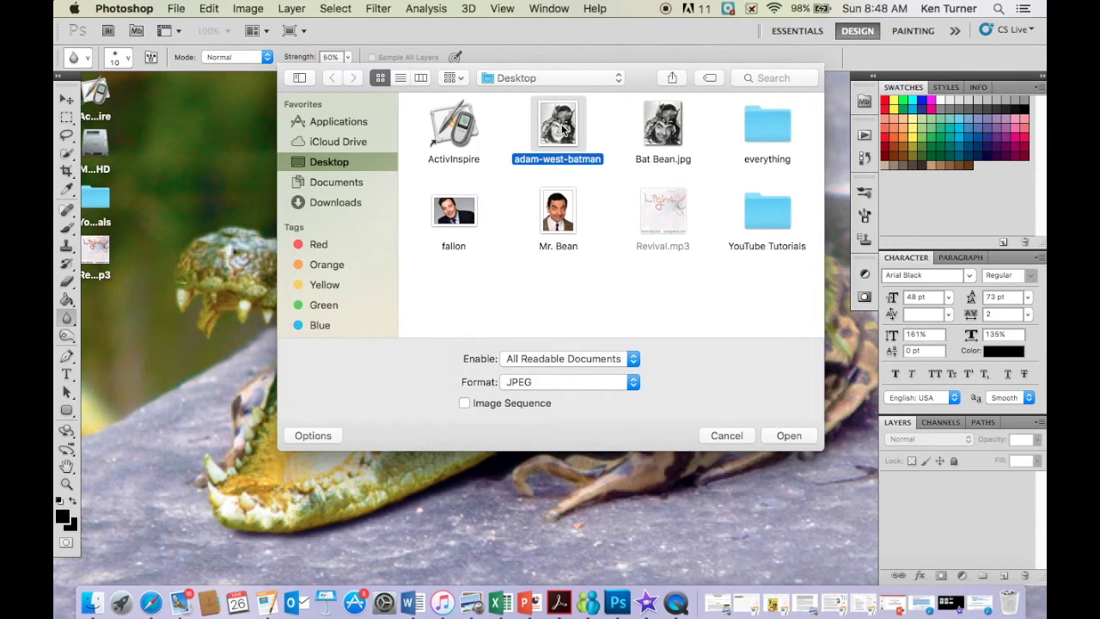
left_click(560, 213, "shift")
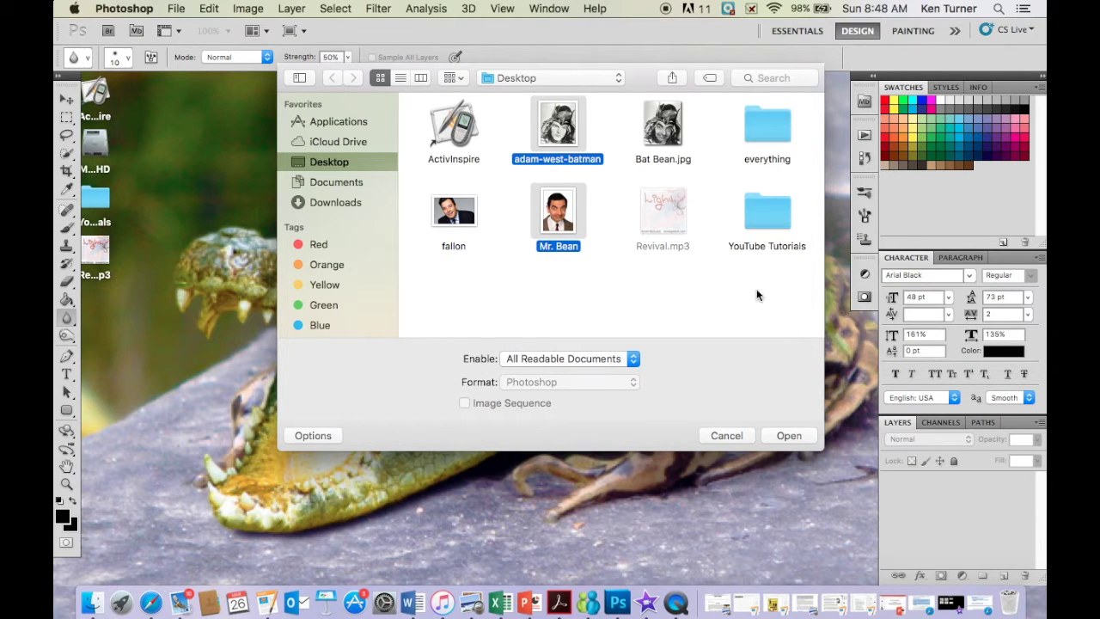
left_click(791, 436)
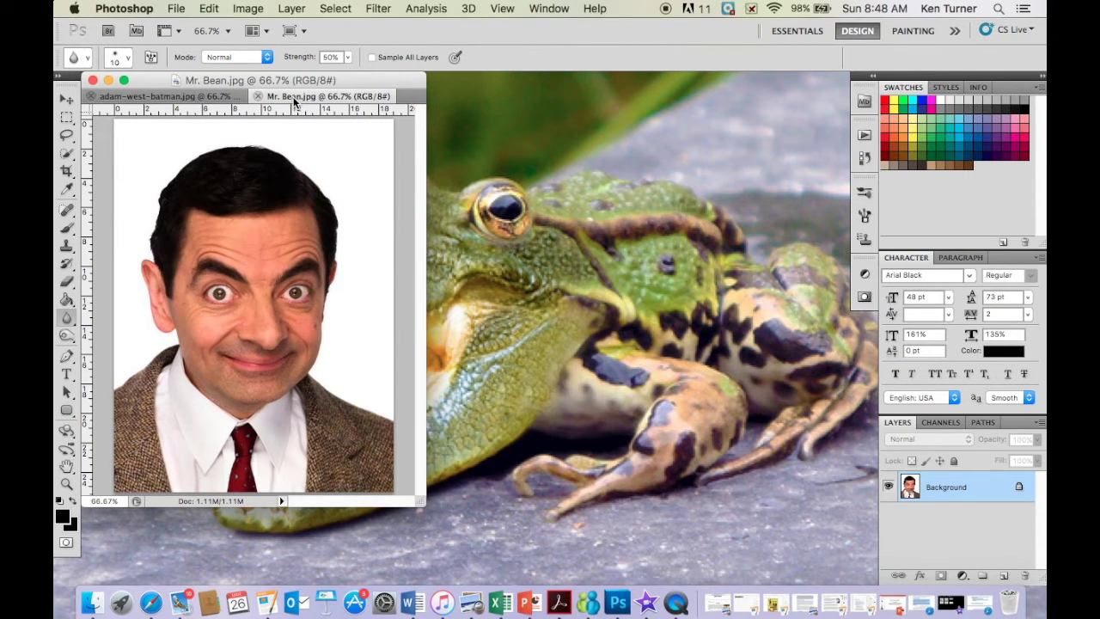
left_click_drag(294, 101, 419, 105)
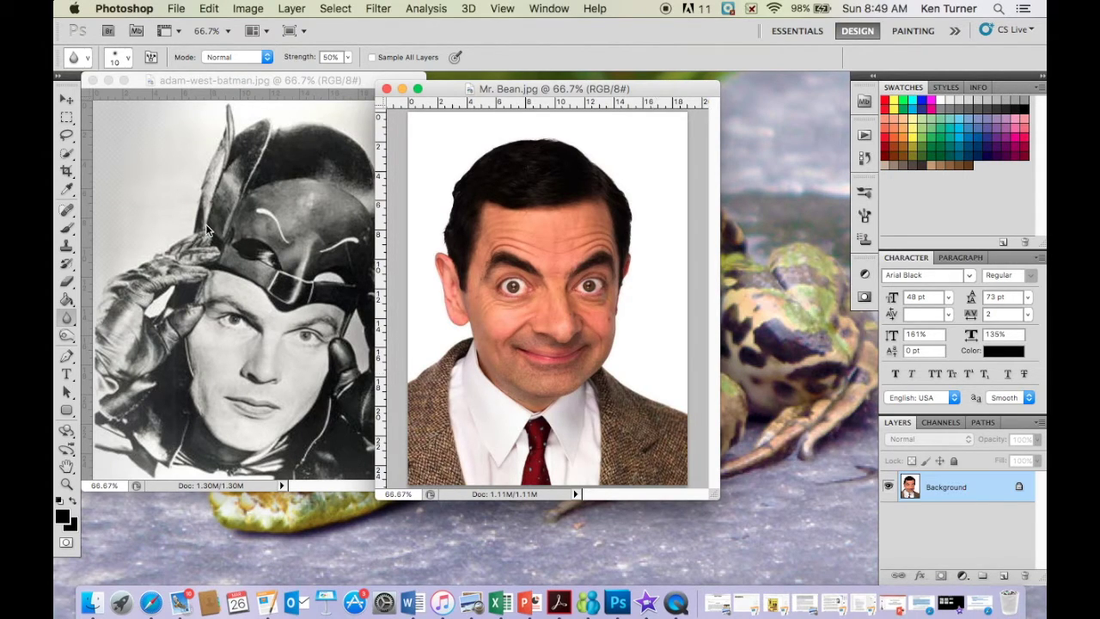
Select Mr. Bean's whole head with the Quick Selection tool and refine the selection edge with Smooth 20 and Contrast 16%
left_click(68, 155)
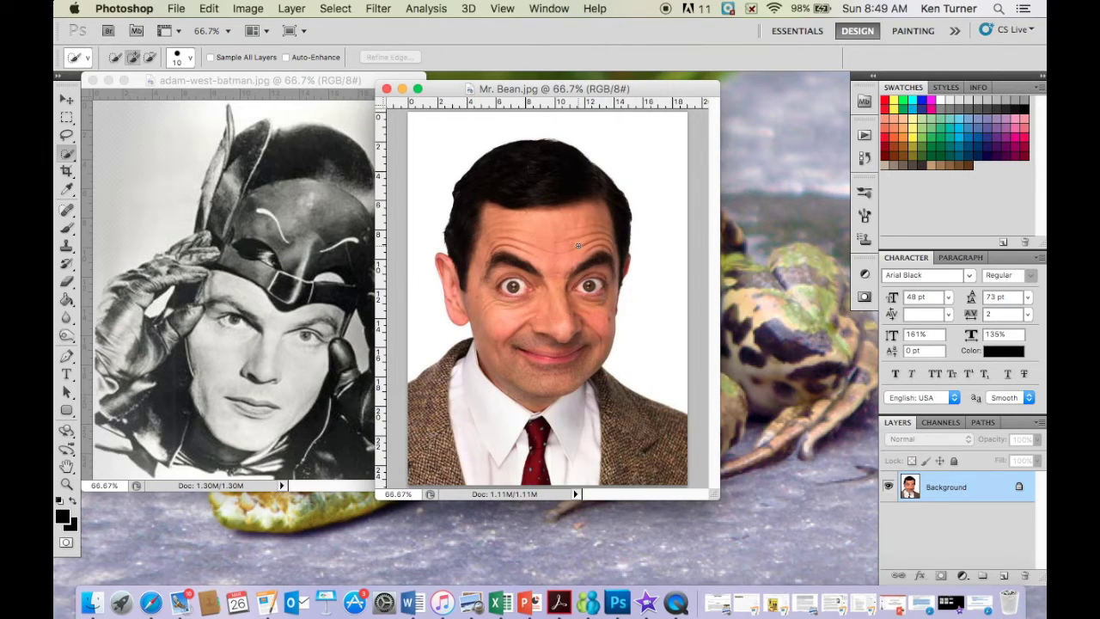
mouse_move(578, 246)
left_mouse_down()
mouse_move(524, 185)
mouse_move(488, 237)
mouse_move(515, 378)
mouse_move(465, 331)
mouse_move(497, 316)
left_mouse_up()
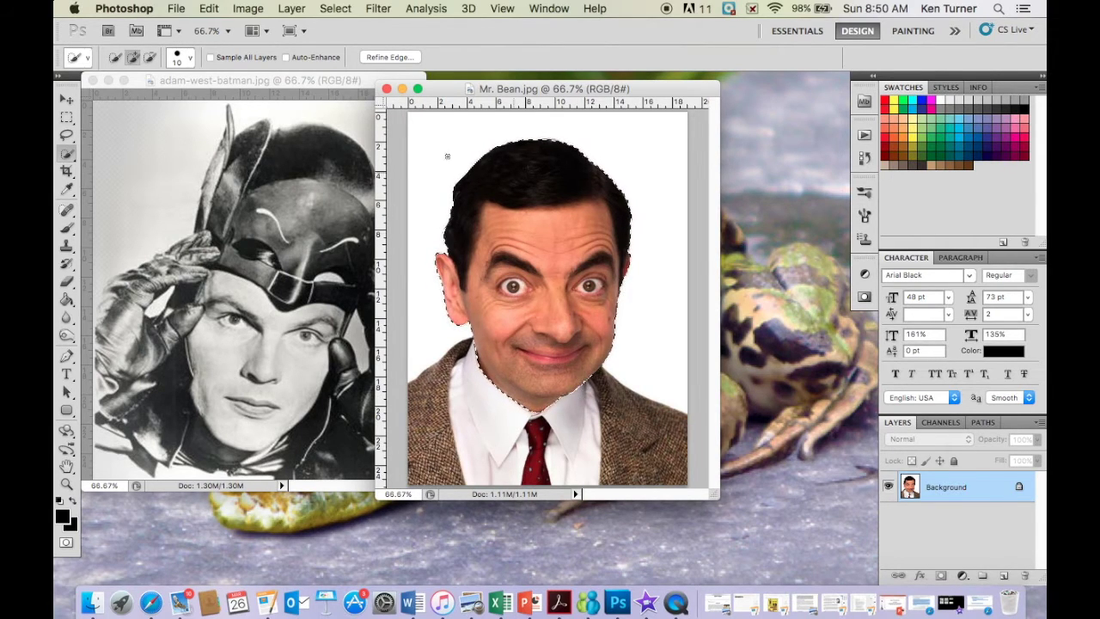
left_click(389, 56)
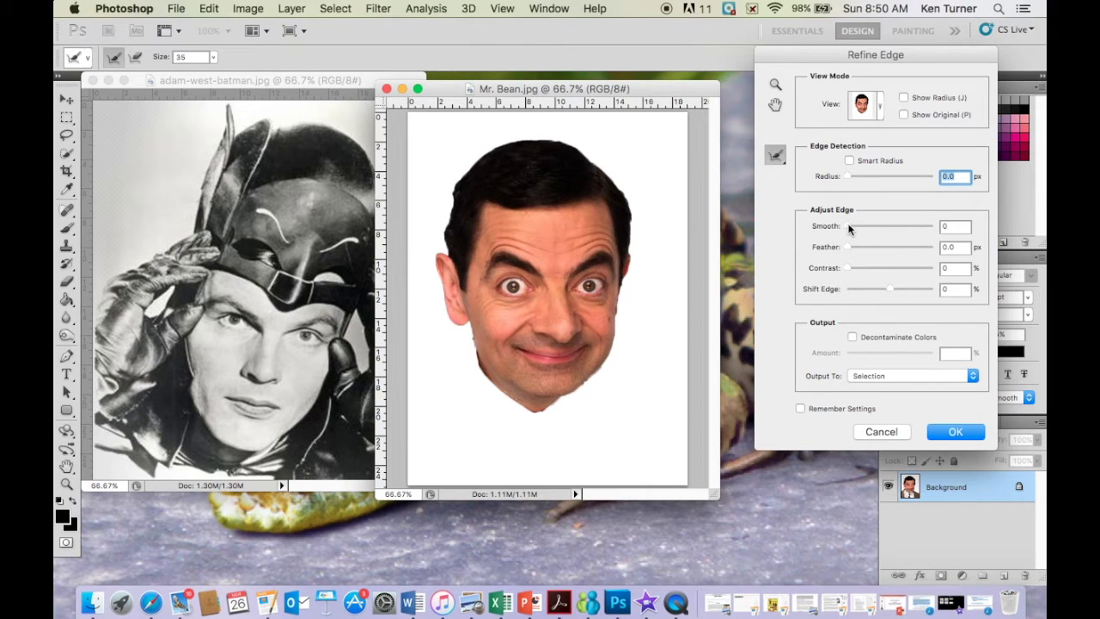
left_click_drag(845, 224, 983, 241)
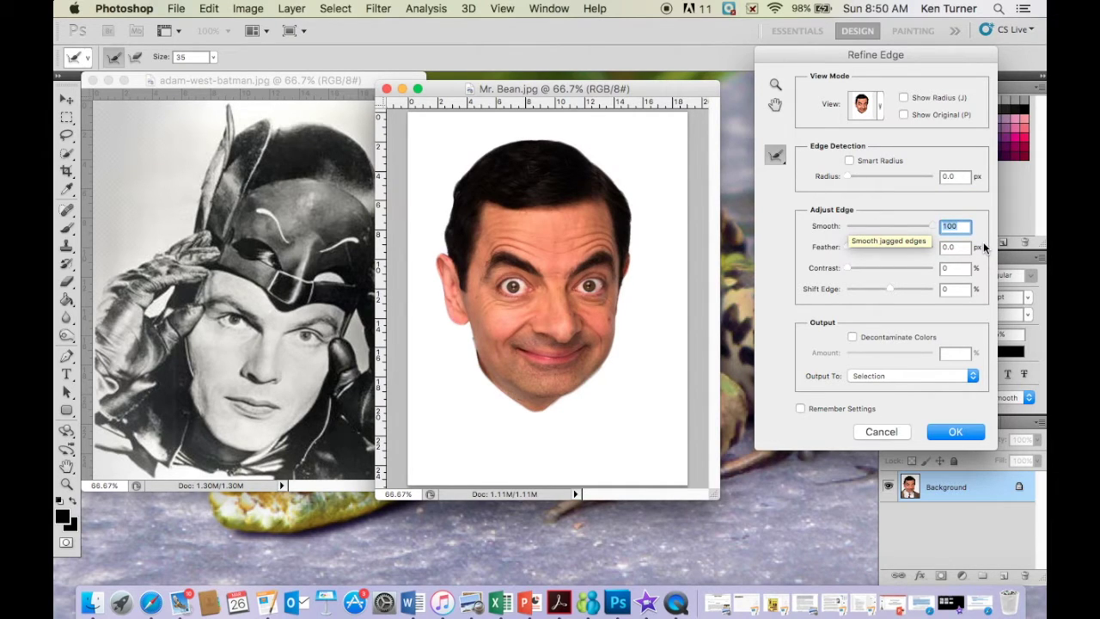
left_click_drag(897, 248, 864, 239)
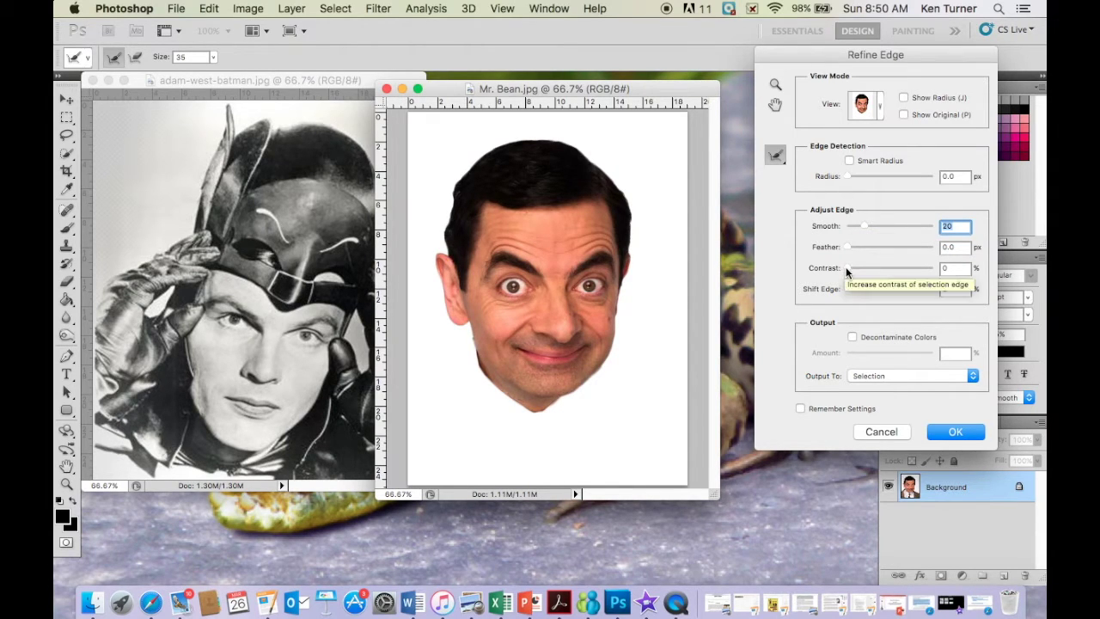
mouse_move(846, 272)
left_mouse_down()
mouse_move(873, 273)
mouse_move(862, 274)
left_mouse_up()
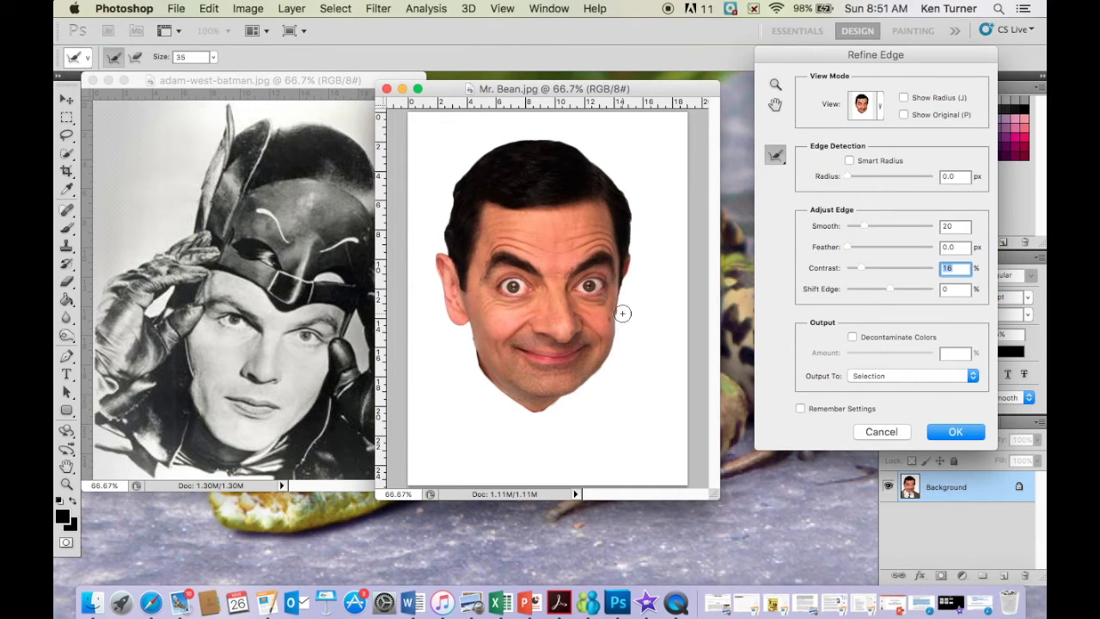
left_click(954, 431)
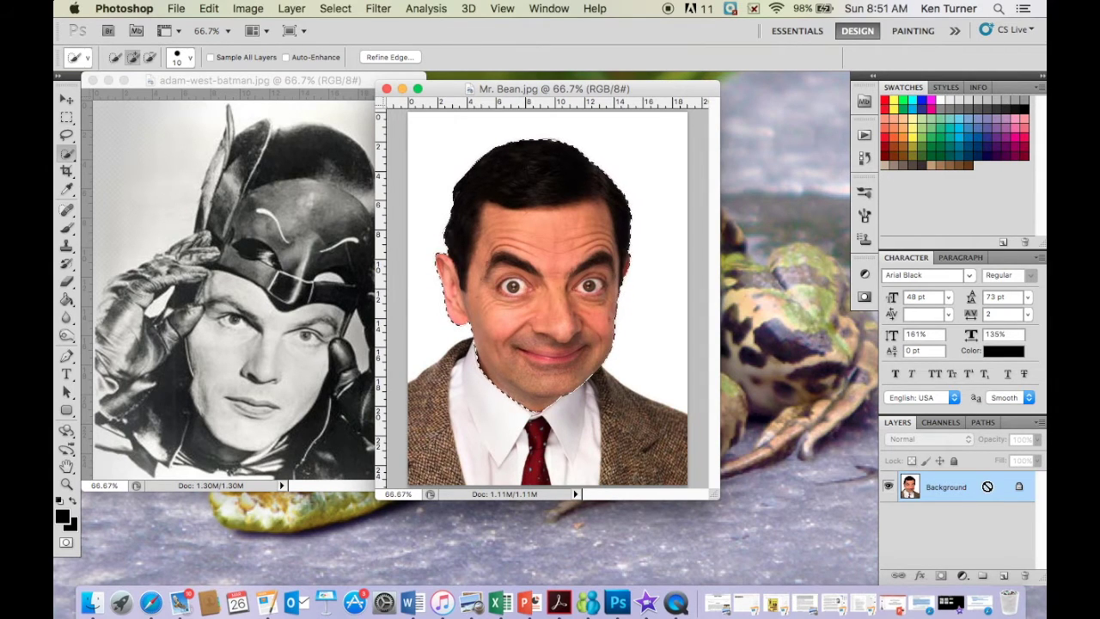
Copy the selected head onto a new layer and transfer that layer into the adam-west-batman image
key("super+j")
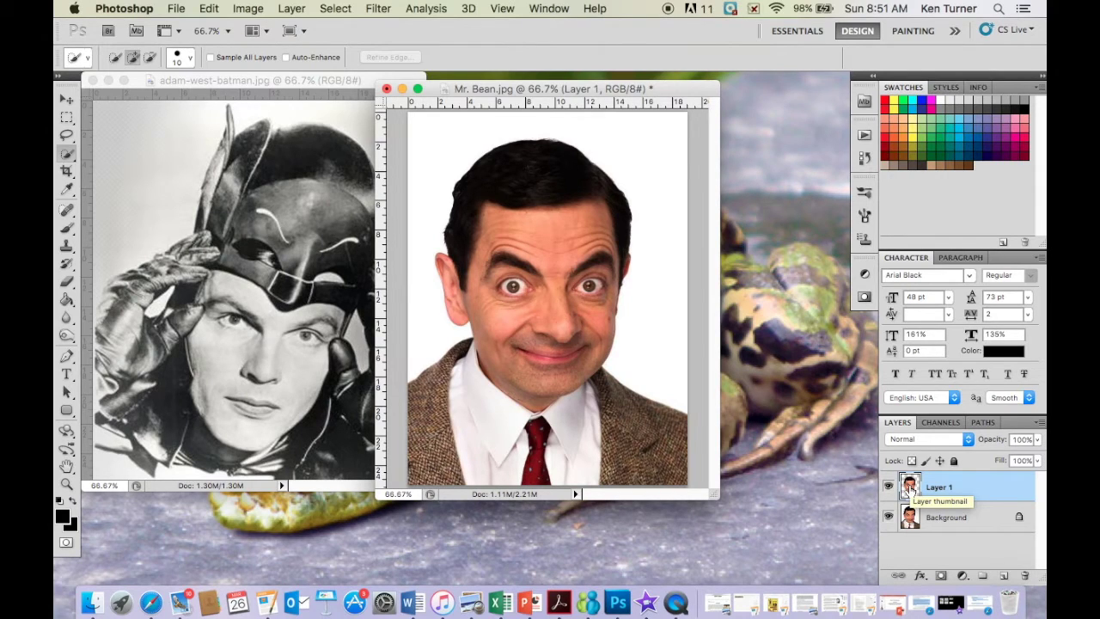
left_click(68, 100)
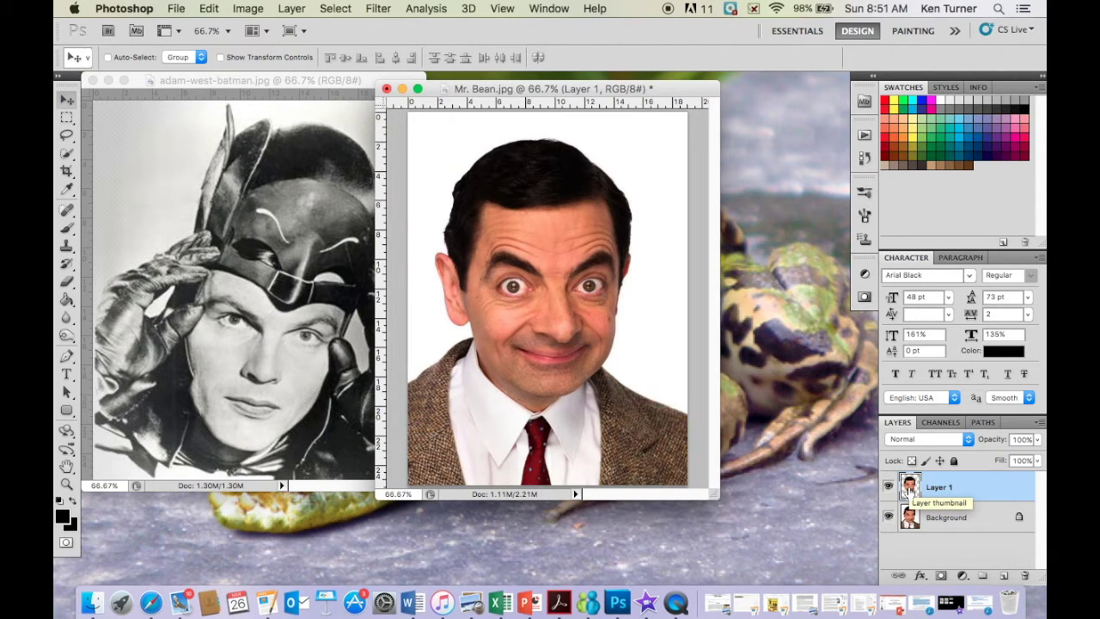
left_click_drag(909, 488, 200, 312)
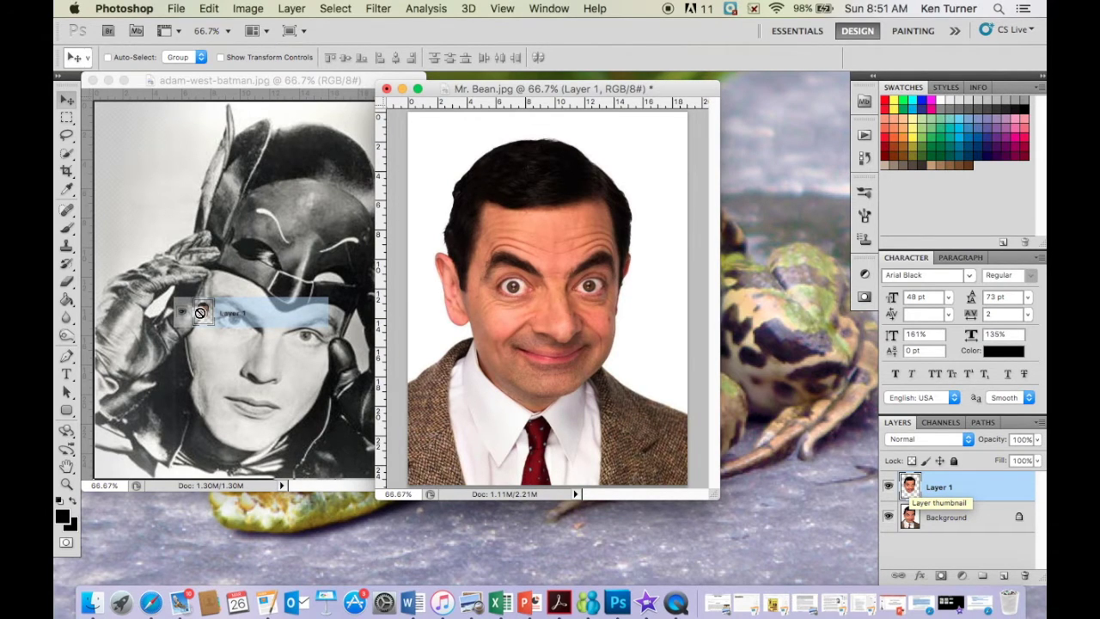
left_click_drag(200, 312, 203, 317)
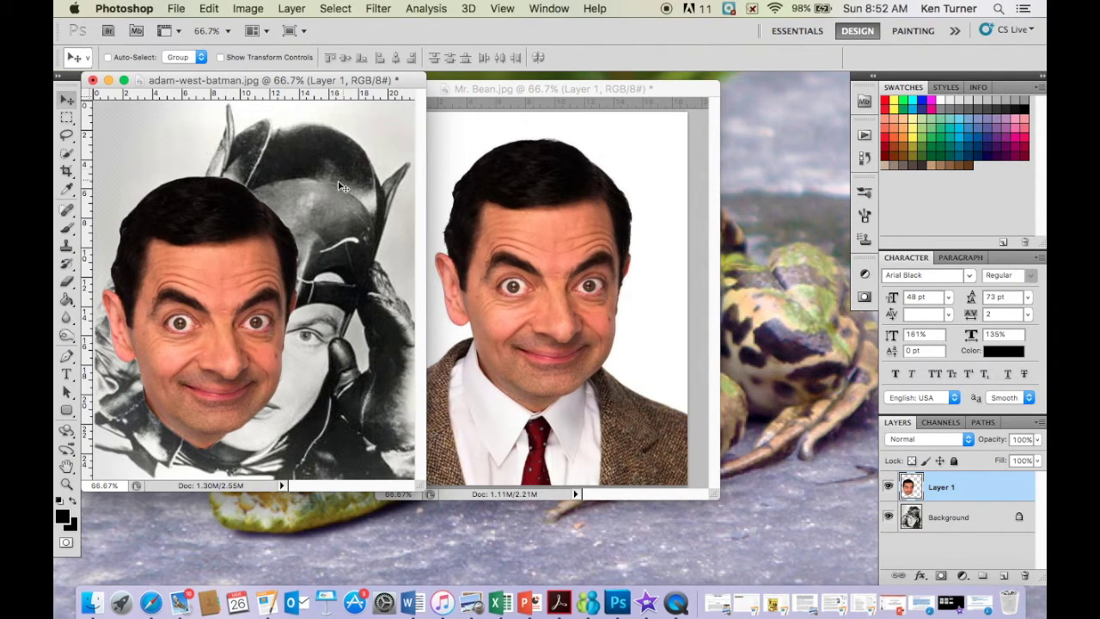
Close the Mr. Bean document without saving its changes
left_click_drag(558, 90, 507, 91)
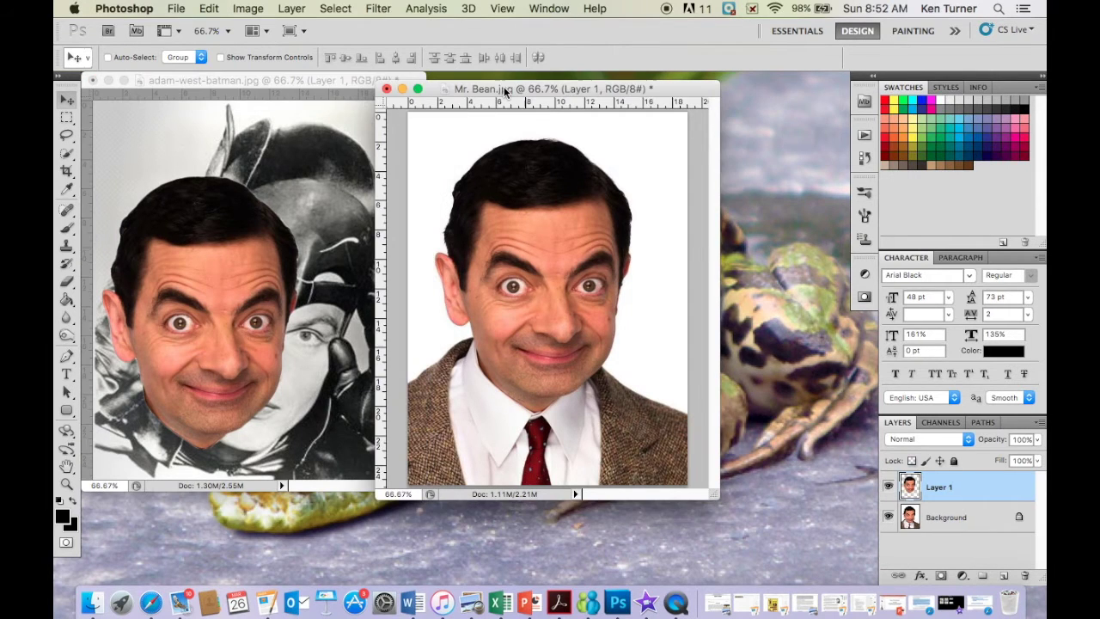
left_click(387, 89)
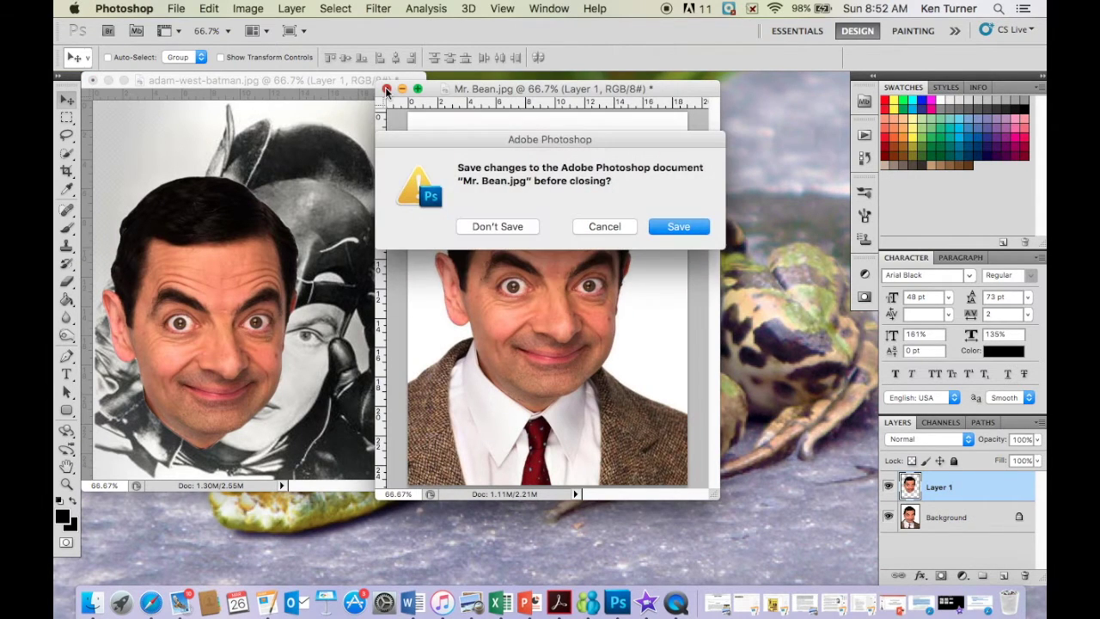
left_click(506, 227)
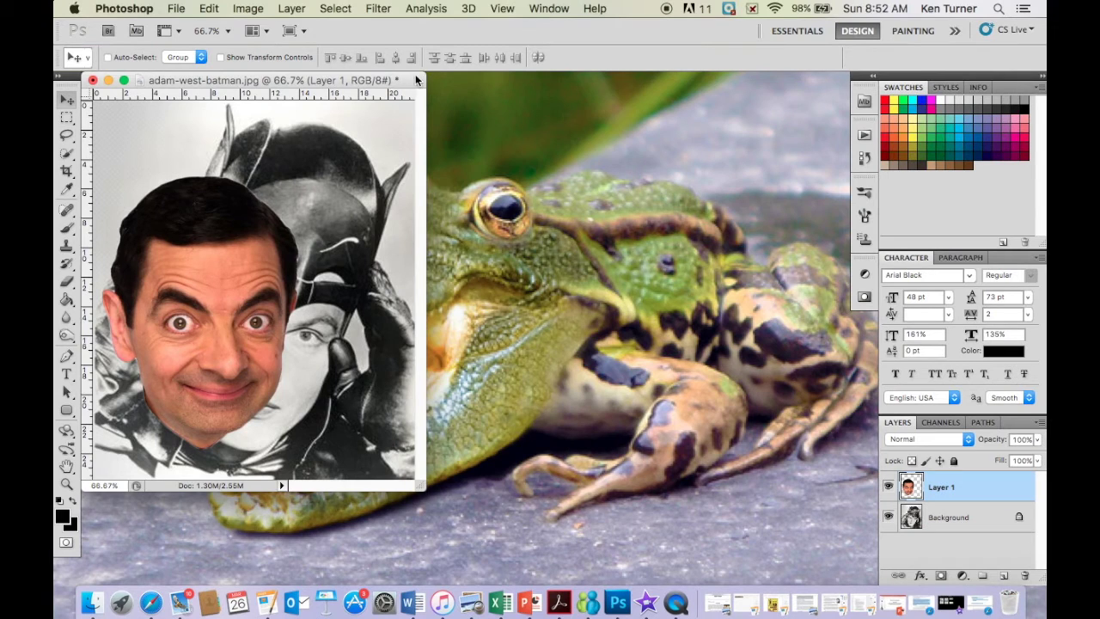
Center the adam-west-batman window in the workspace and place the pasted head over Batman's face
left_click_drag(411, 74, 625, 68)
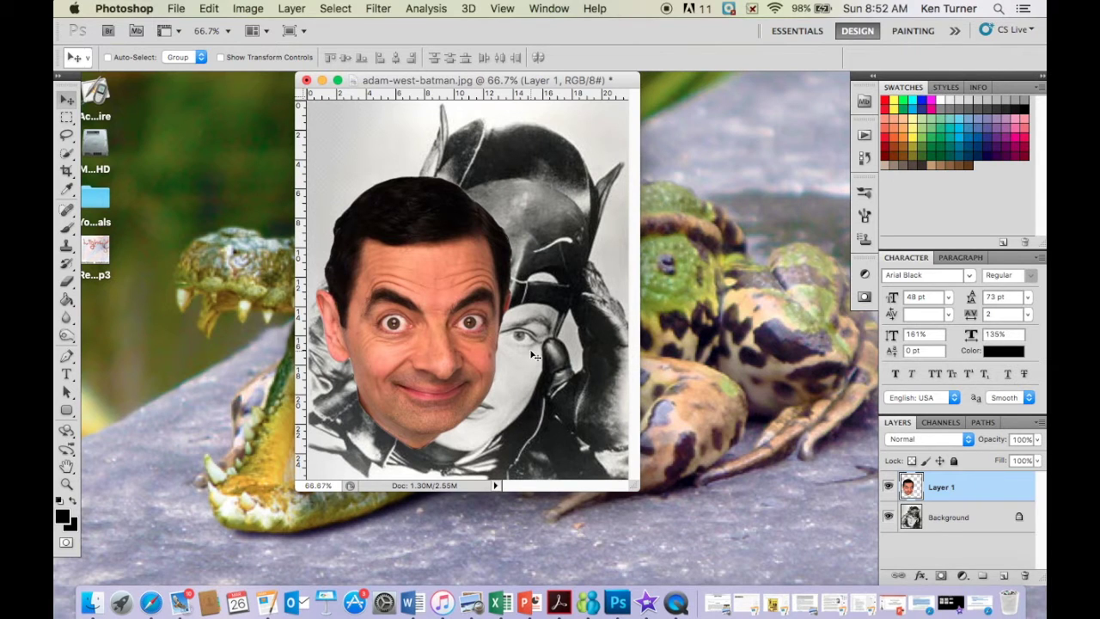
left_click_drag(444, 344, 493, 323)
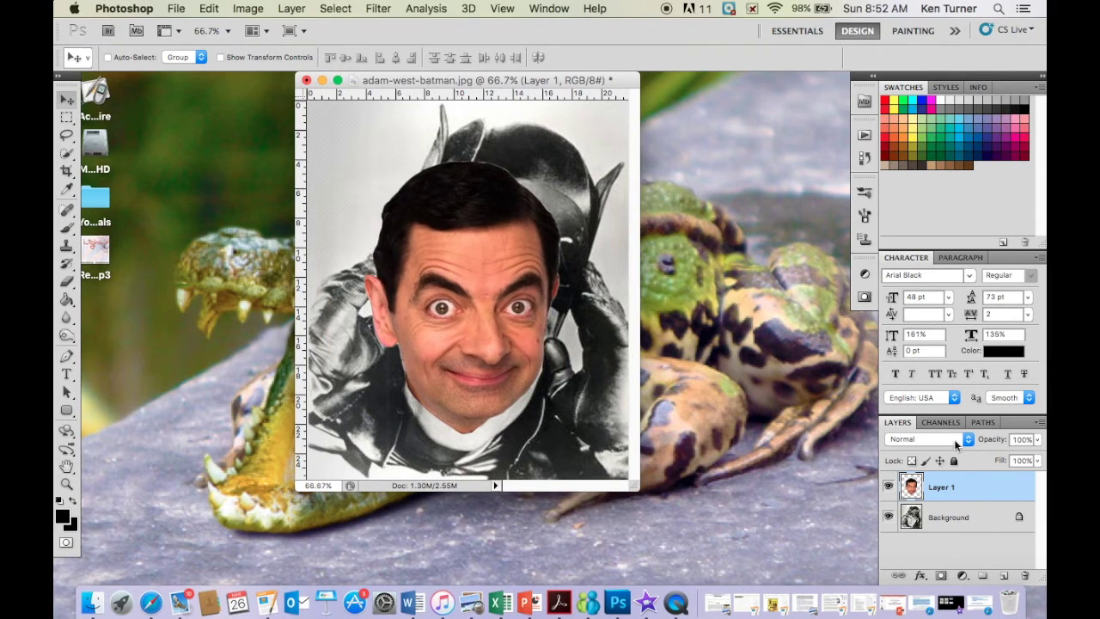
Try to move the locked Background layer of the Batman image
left_click(958, 522)
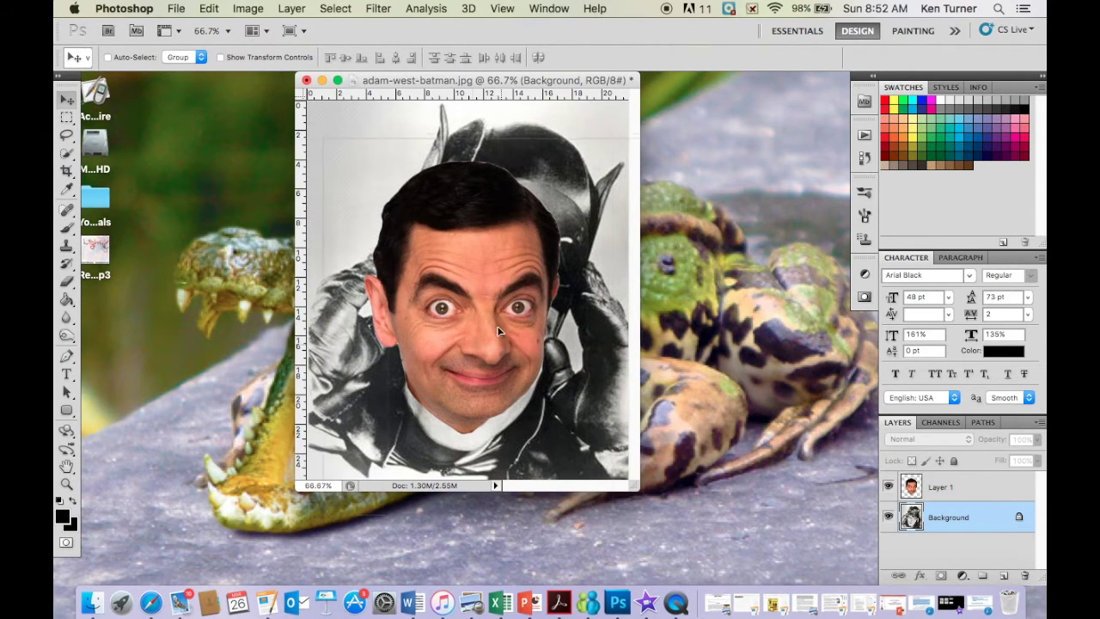
left_click(473, 324)
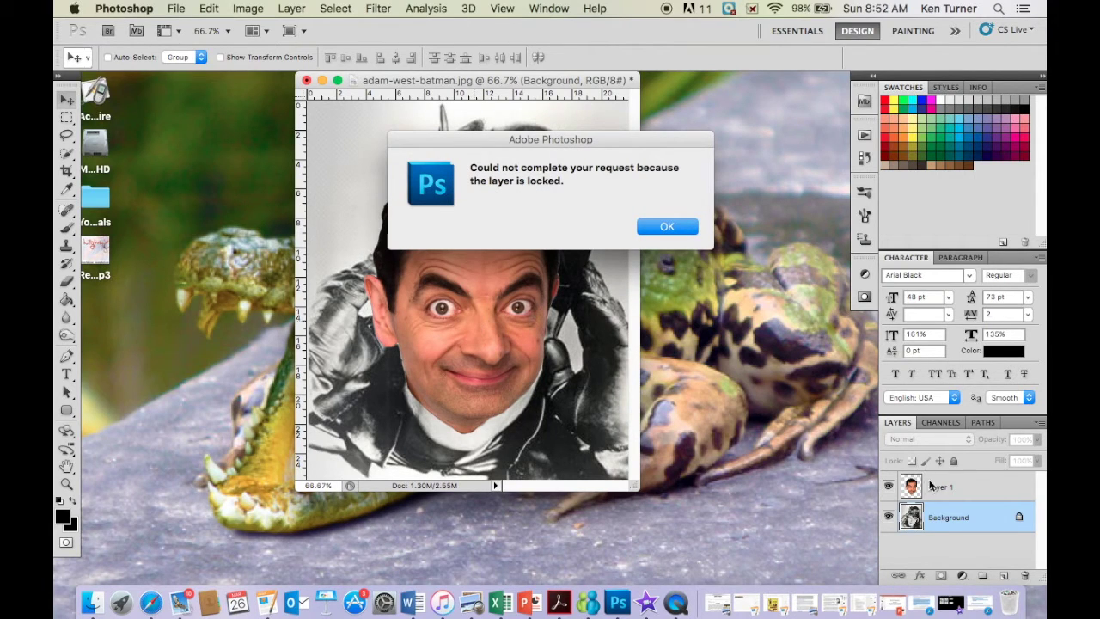
left_click(669, 230)
left_click(663, 230)
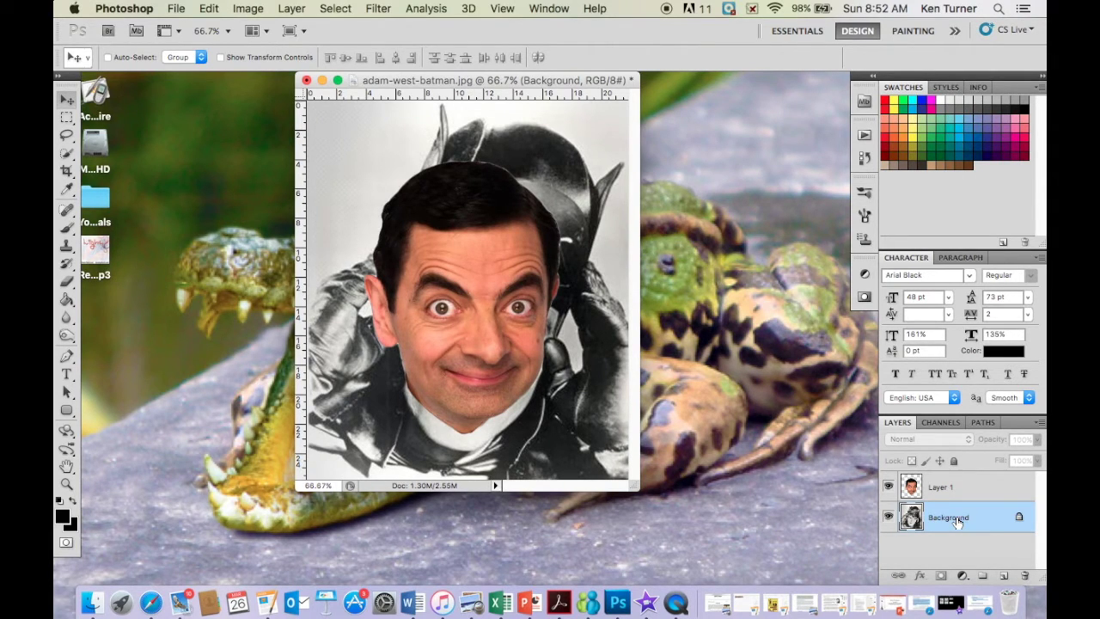
Convert the locked Background into a regular layer named Batman
double_click(1019, 522)
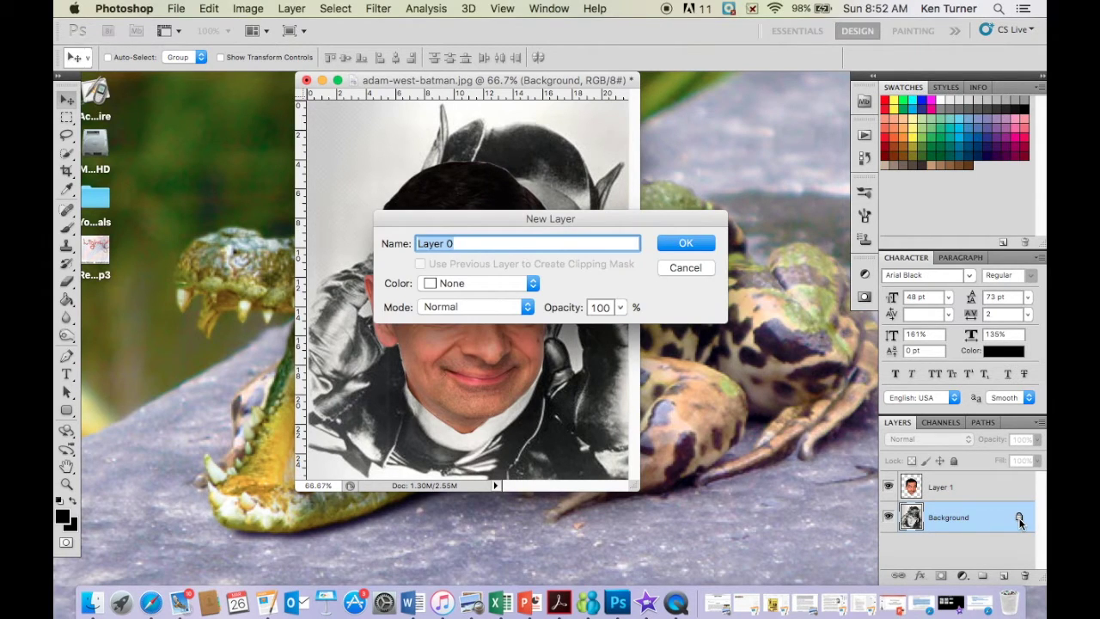
type("Batman")
left_click(685, 243)
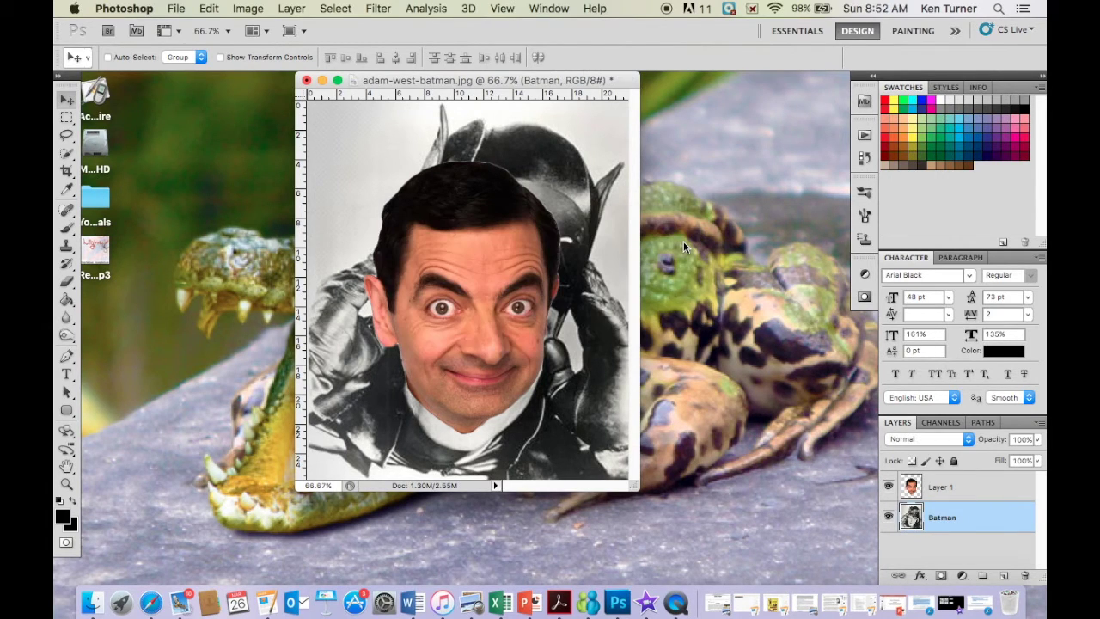
Try moving the Batman layer down across the canvas and undo the move
left_click_drag(395, 150, 425, 243)
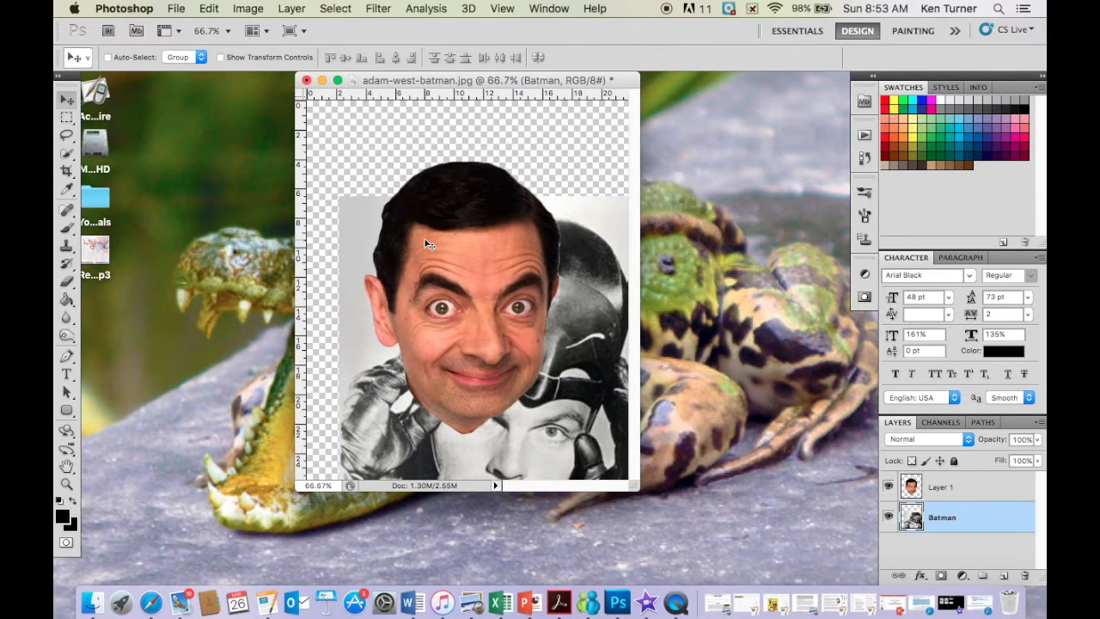
key("super+z")
Shift the Mr. Bean head layer slightly lower over Batman's face and reduce its opacity to 60%
left_click(976, 499)
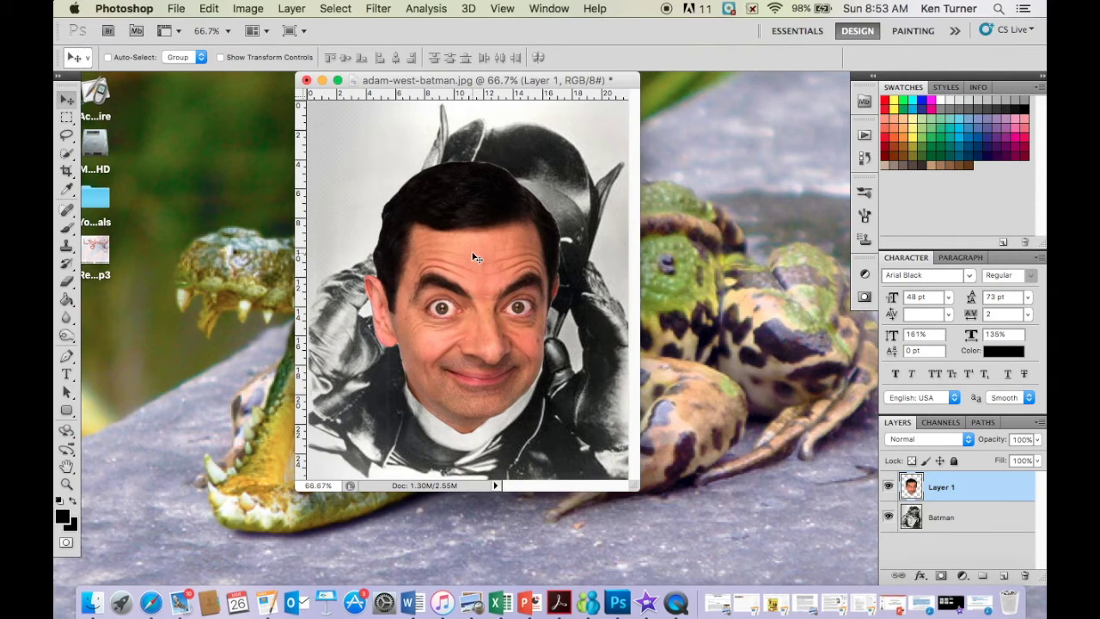
mouse_move(475, 257)
left_mouse_down()
mouse_move(449, 246)
mouse_move(439, 198)
mouse_move(460, 254)
mouse_move(495, 274)
mouse_move(485, 278)
mouse_move(474, 261)
mouse_move(482, 267)
left_mouse_up()
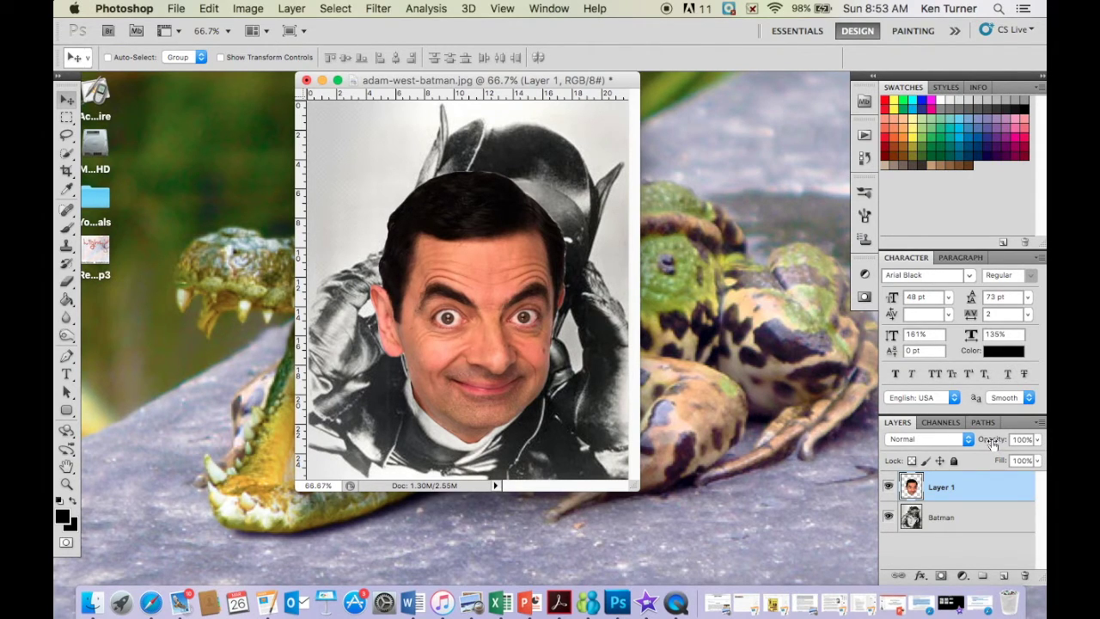
left_click(1037, 439)
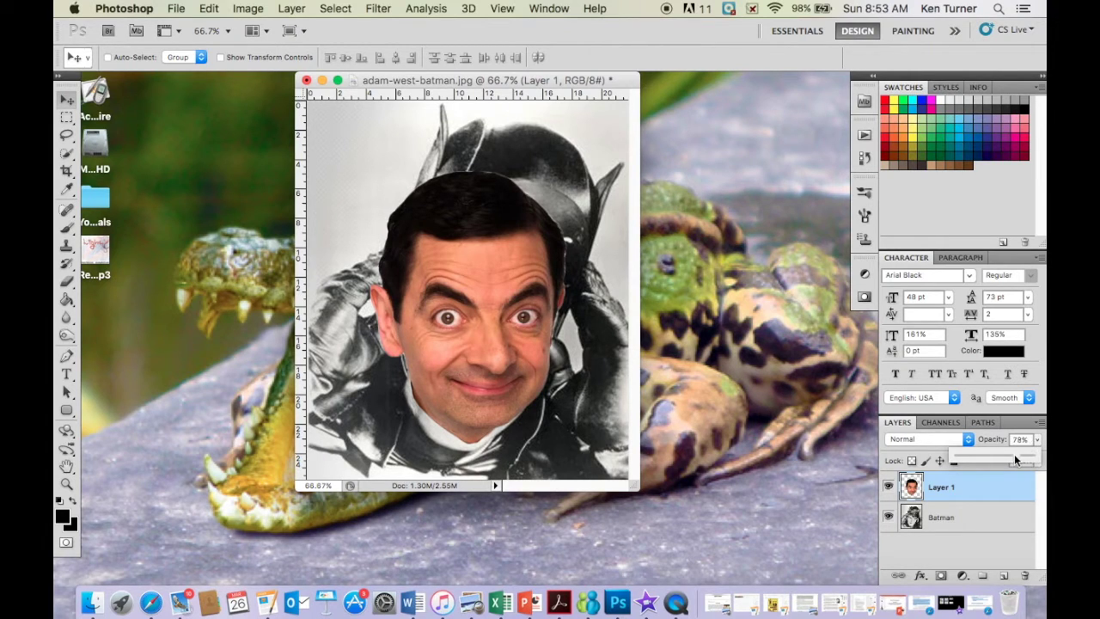
mouse_move(991, 458)
left_mouse_down()
mouse_move(973, 459)
mouse_move(993, 465)
left_mouse_up()
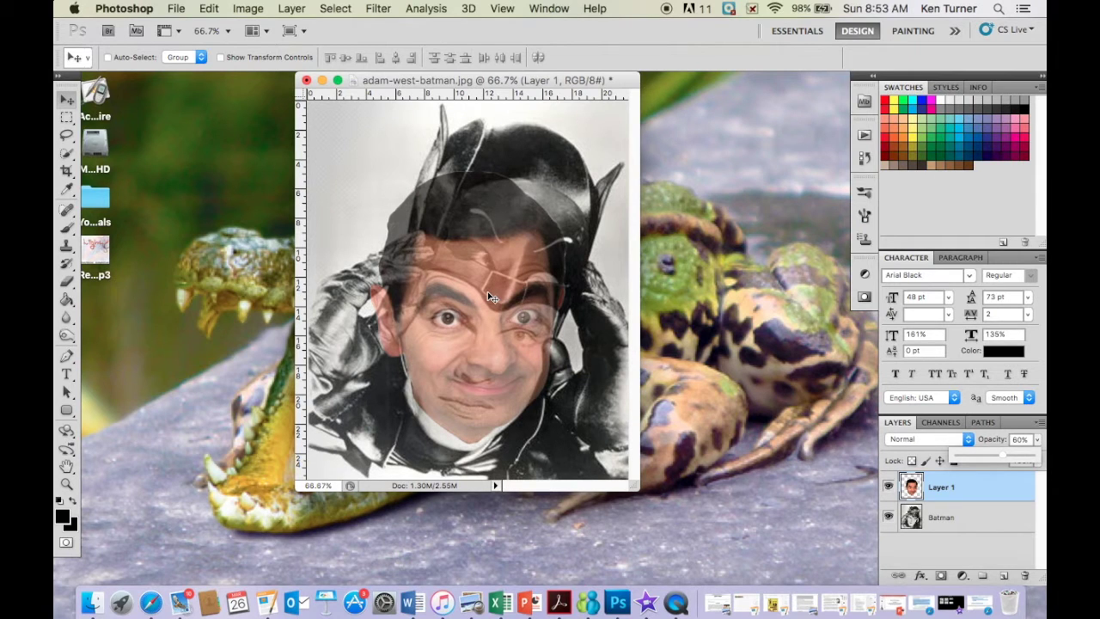
Free-transform the Mr. Bean head layer, rotating it about 13° clockwise and nudging it to line up with Batman's tilted face
key("super+t")
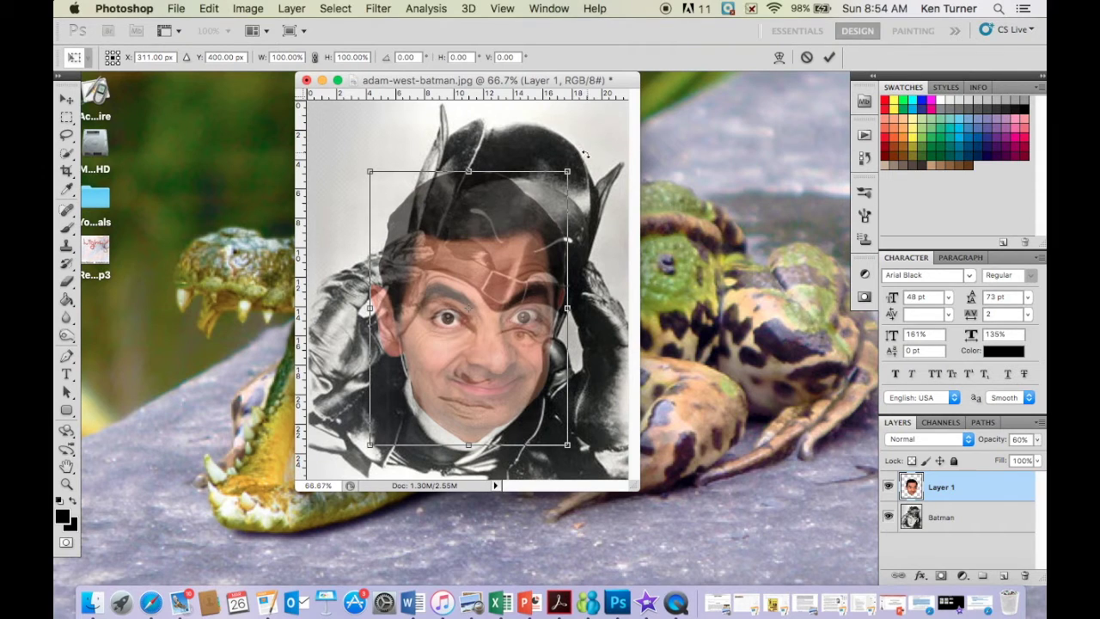
left_click_drag(585, 155, 612, 199)
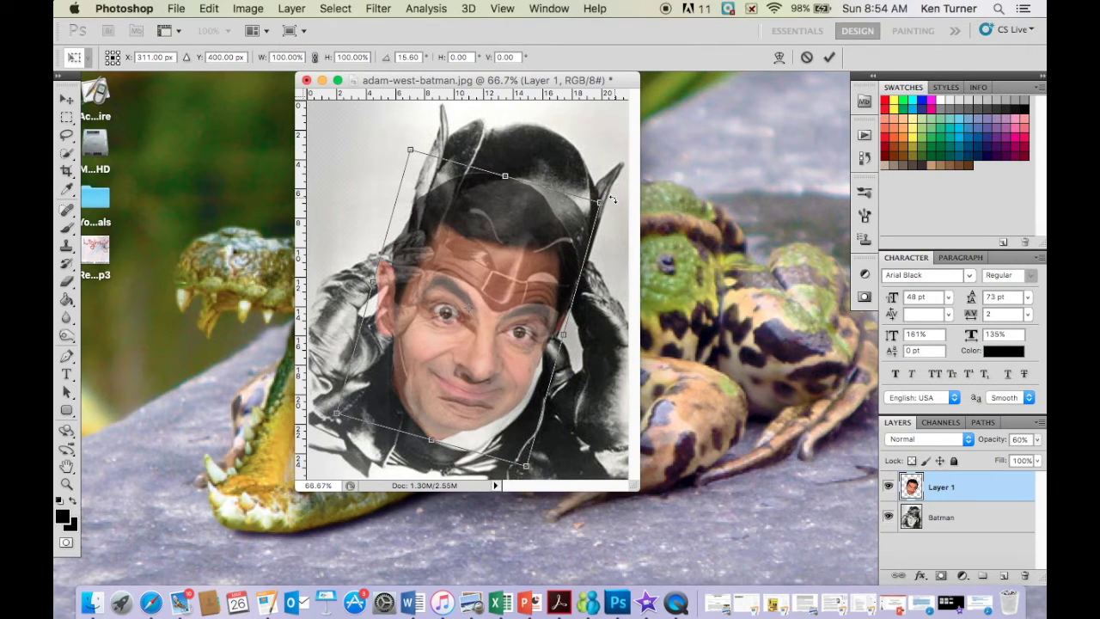
left_click_drag(612, 200, 604, 199)
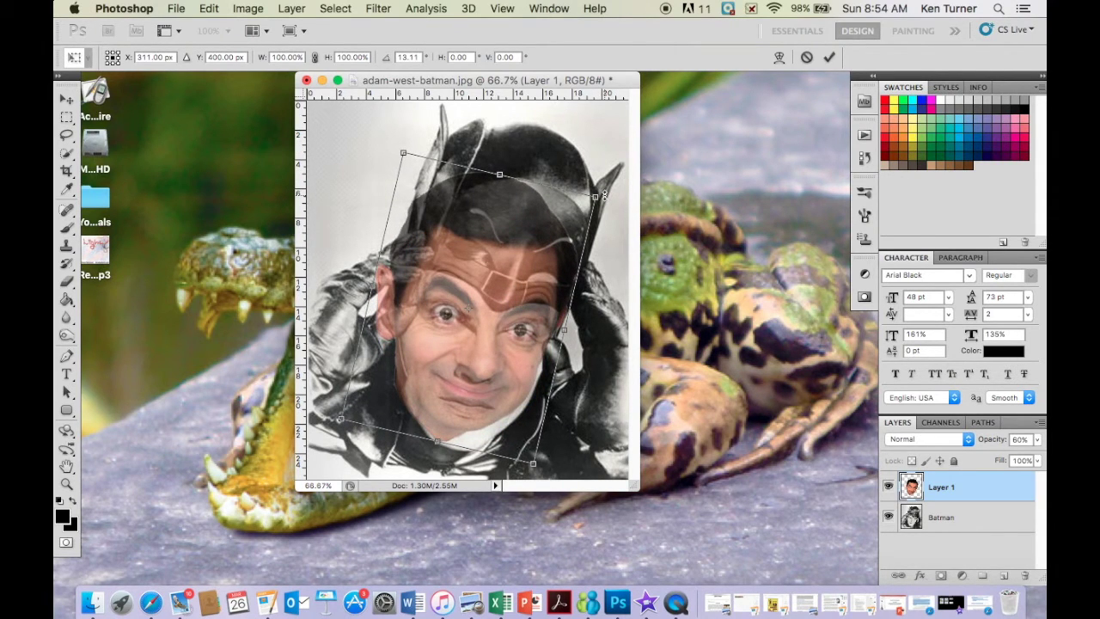
left_click_drag(522, 219, 518, 223)
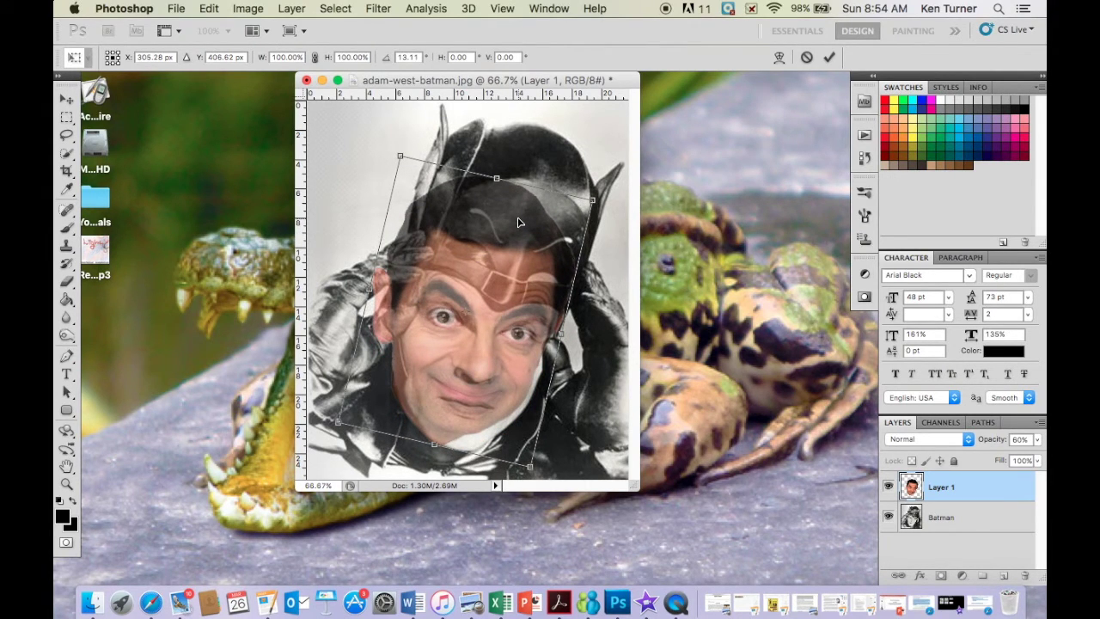
left_click_drag(519, 223, 517, 222)
Scale the Mr. Bean head to about 108%, shift it down to about X 300 px, Y 421 px, and apply the transform
left_click_drag(397, 153, 380, 132)
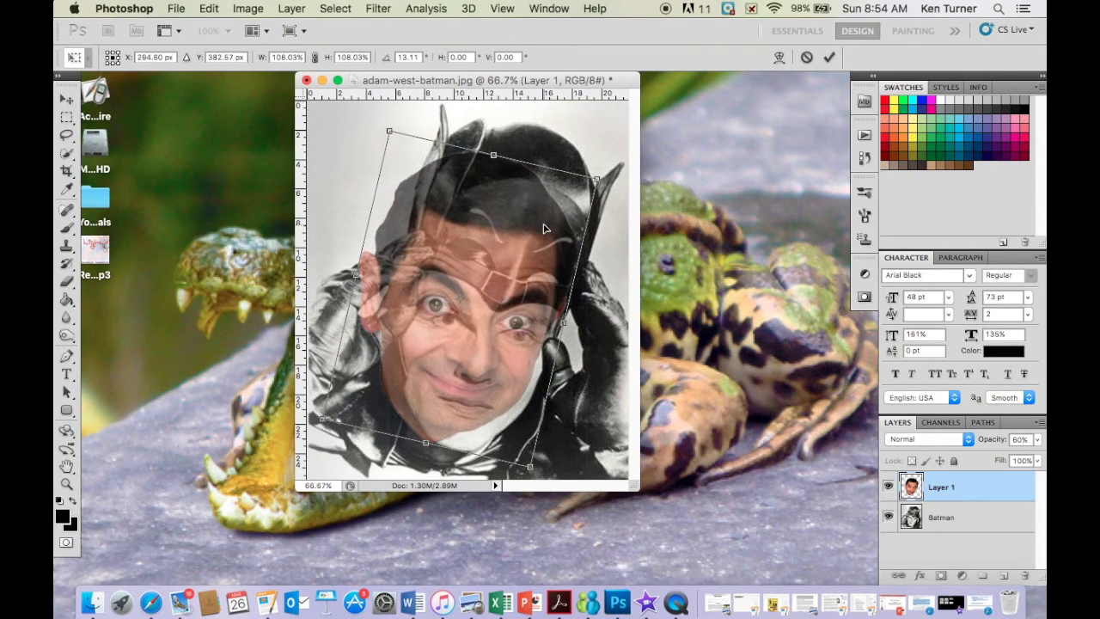
mouse_move(543, 228)
left_mouse_down()
mouse_move(543, 209)
mouse_move(534, 225)
mouse_move(547, 248)
left_mouse_up()
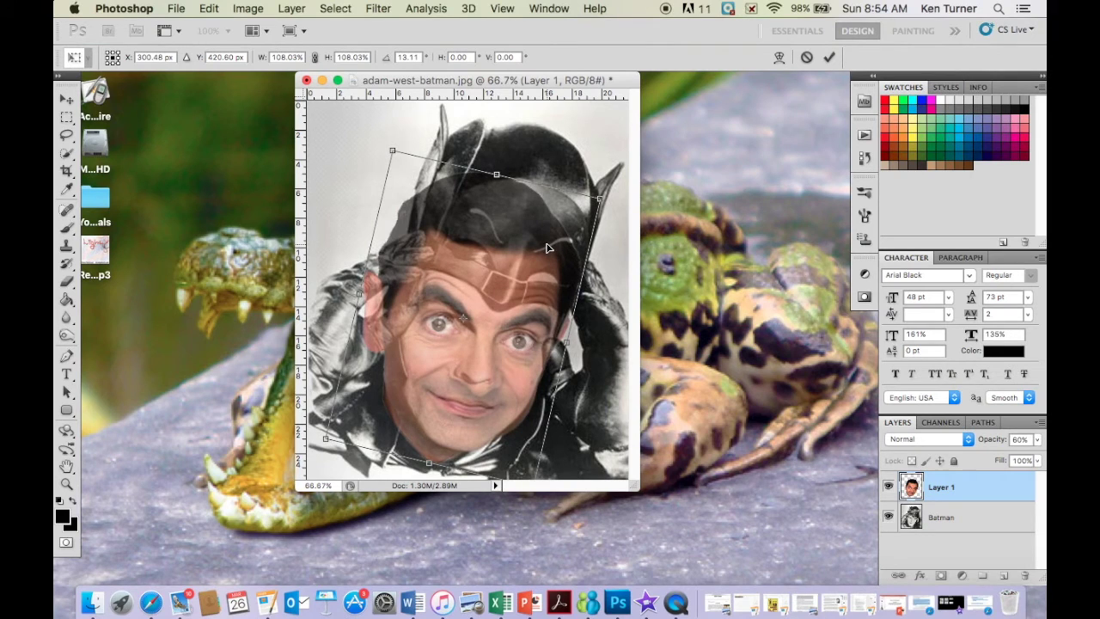
left_click_drag(546, 248, 546, 249)
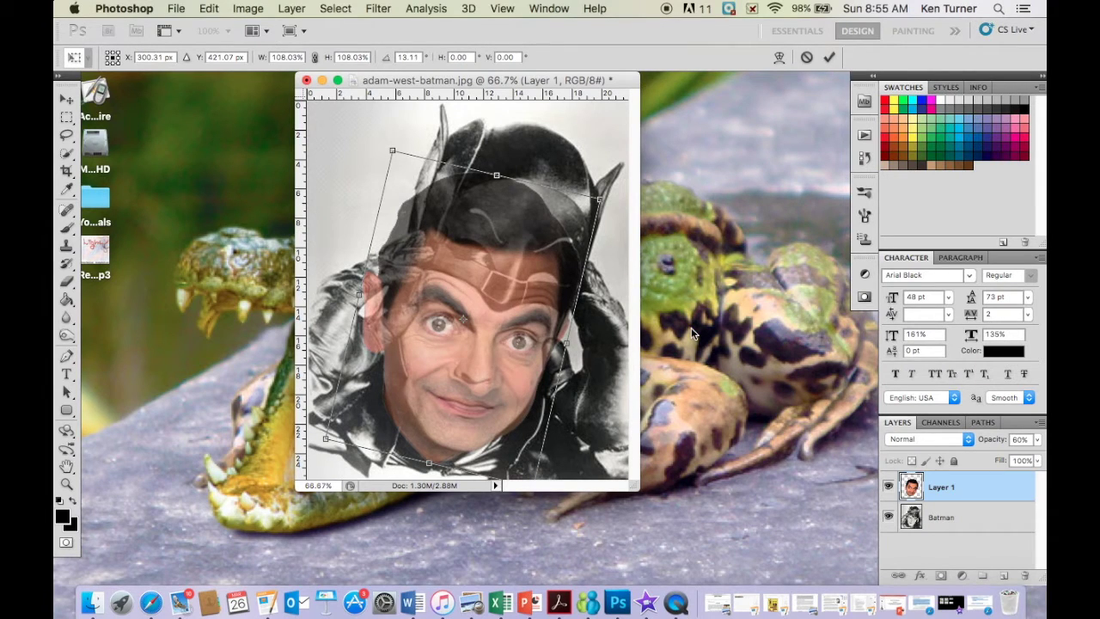
key("Return")
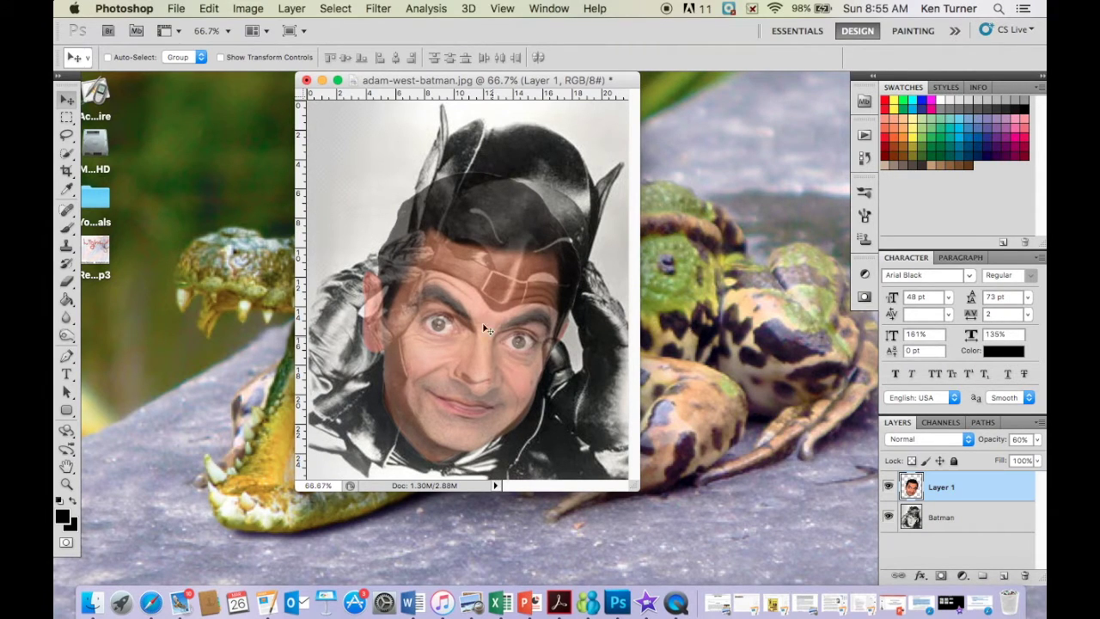
Restore the Mr. Bean head layer to 100% opacity and desaturate it to match the black-and-white Batman photo
left_click(1037, 439)
left_click_drag(1007, 458, 1034, 458)
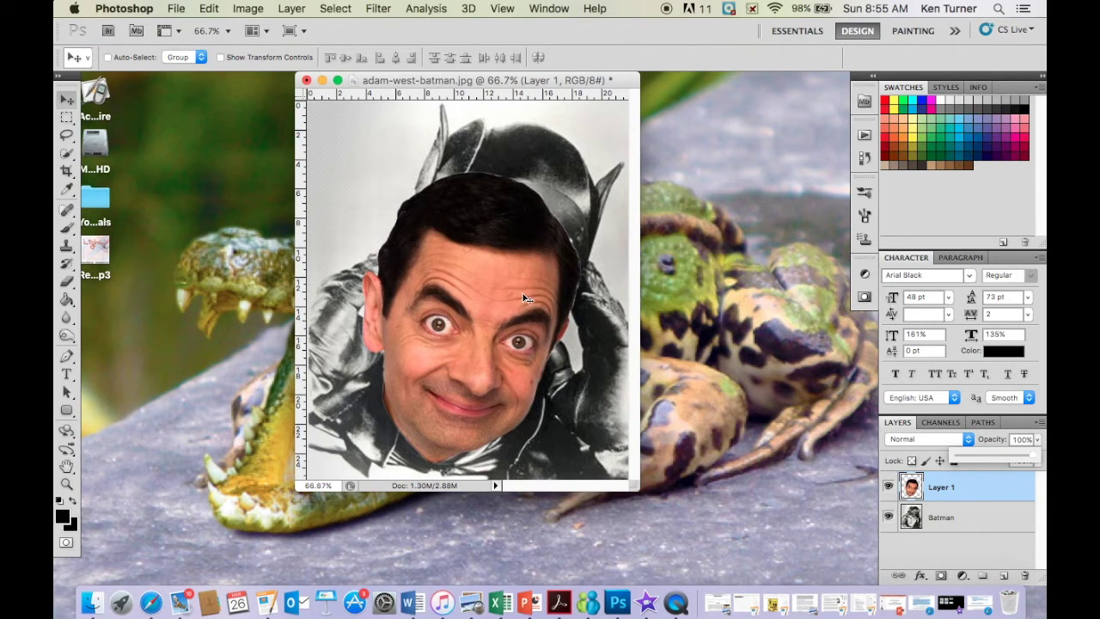
left_click(248, 11)
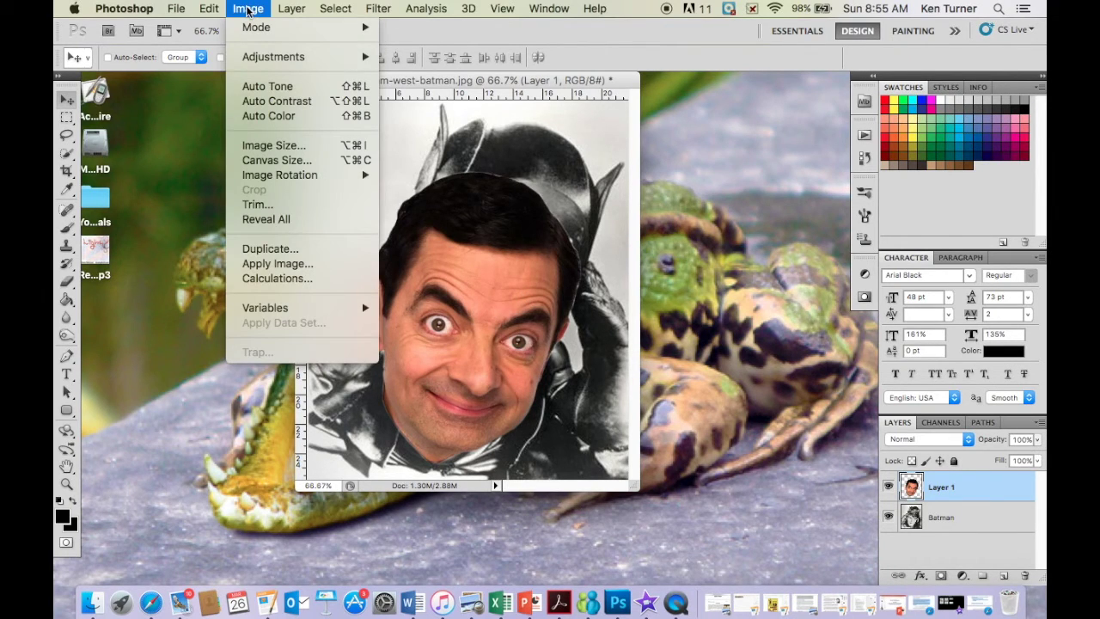
mouse_move(254, 62)
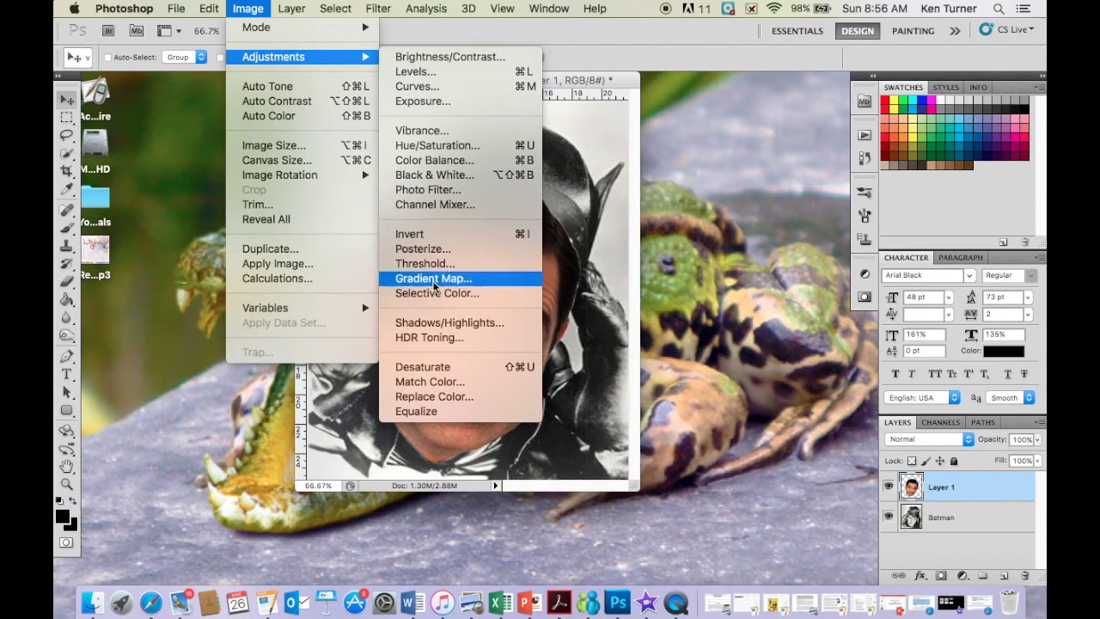
left_click(431, 368)
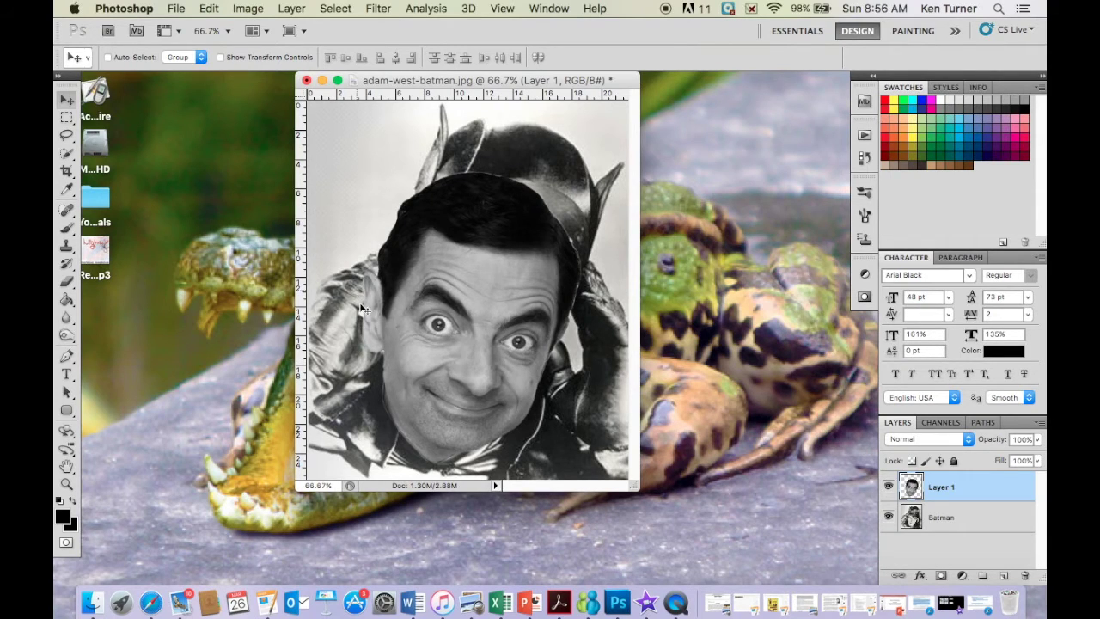
Lower the head layer's opacity to 59% and activate the Eraser tool
left_click(1038, 440)
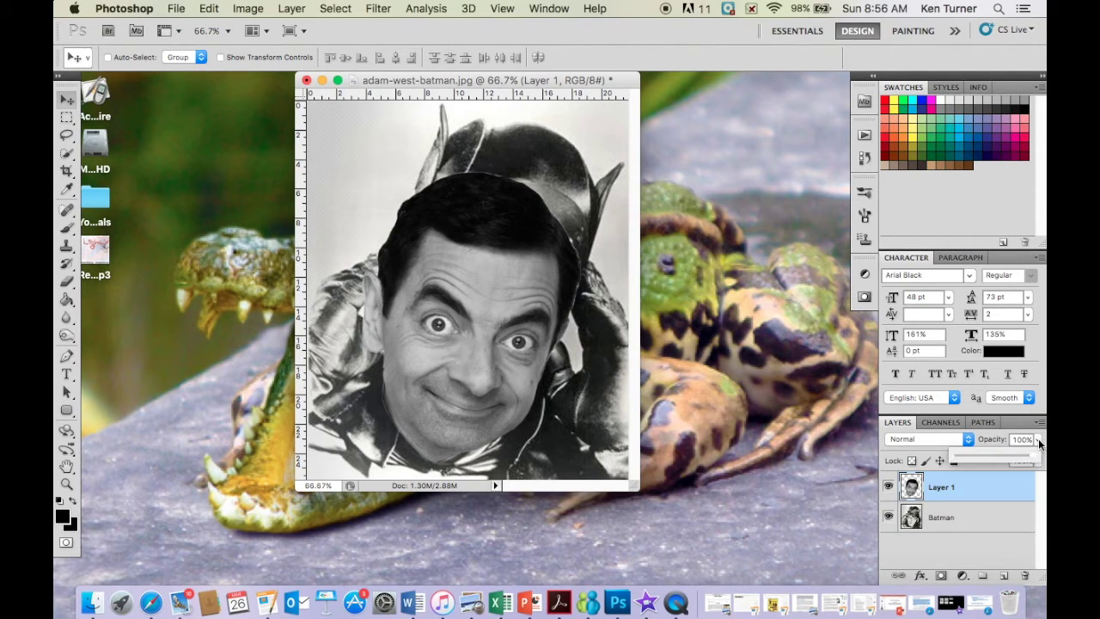
left_click(995, 454)
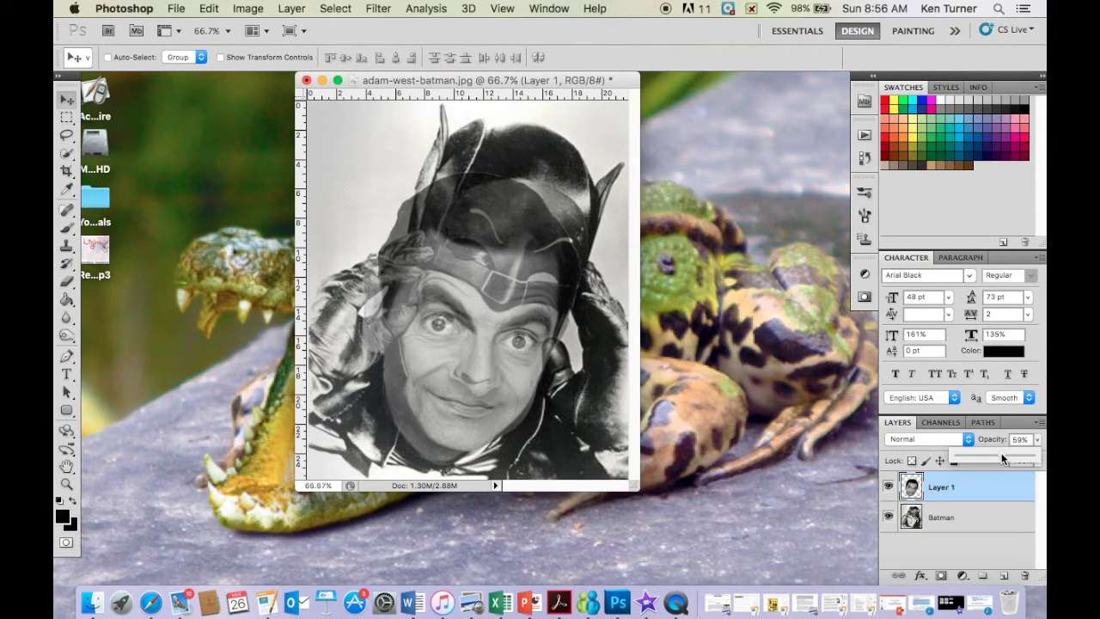
left_click(68, 282)
left_click(69, 284)
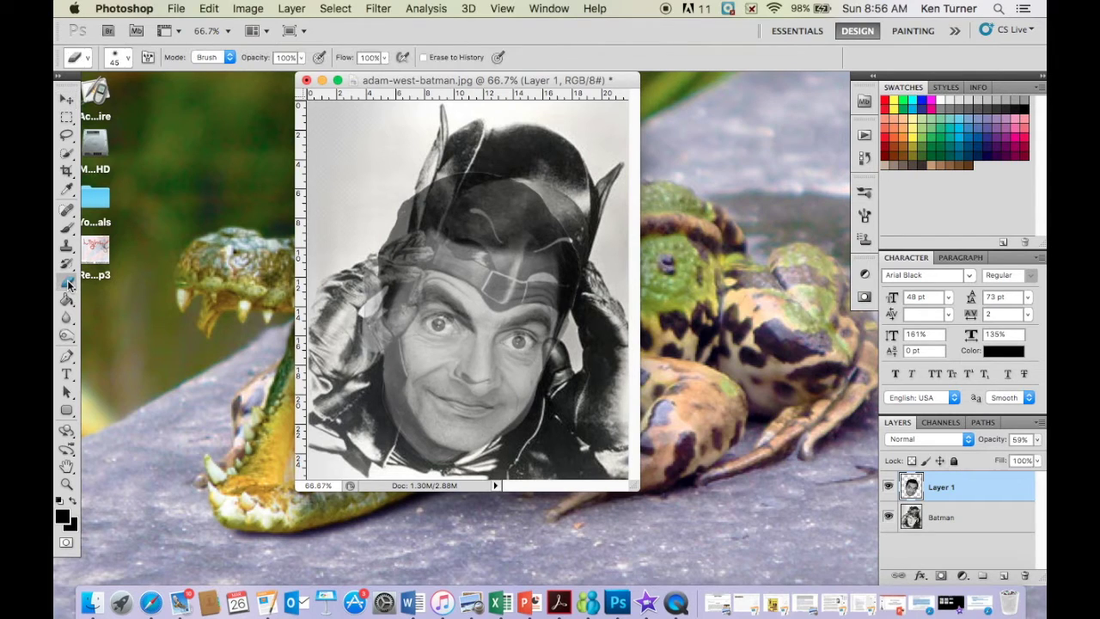
left_click(127, 59)
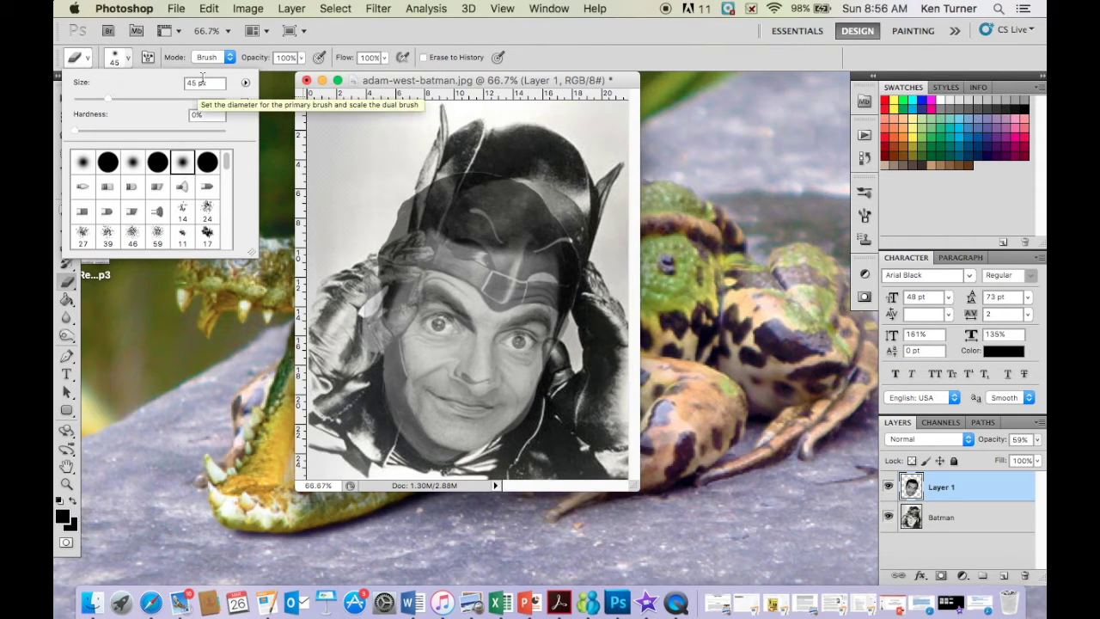
left_click(216, 344)
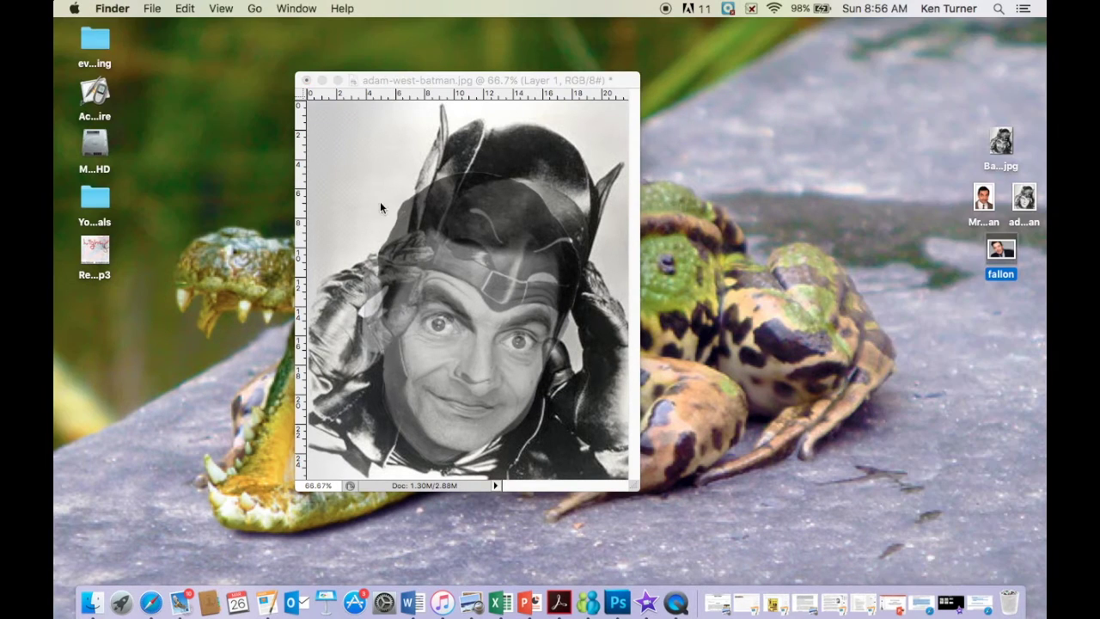
left_click(367, 140)
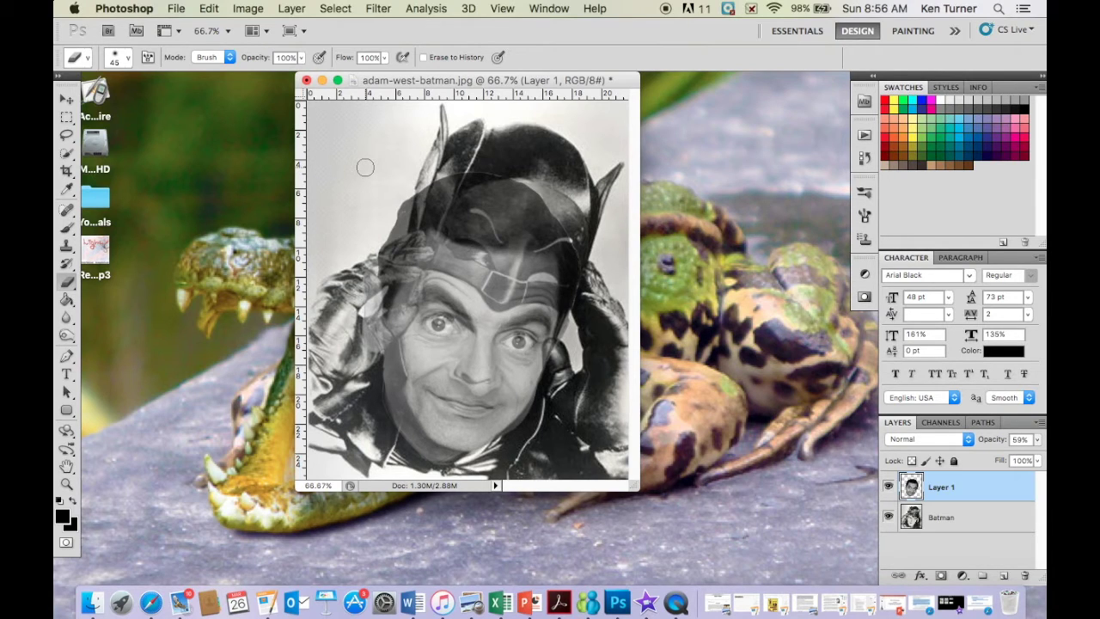
With a soft 90 px eraser, remove Mr. Bean's hair and upper forehead over the cowl and his ear over the glove
key("bracketright")
key("bracketright")
key("bracketright")
key("bracketright")
key("bracketright")
key("bracketright")
key("bracketright")
key("bracketright")
key("bracketleft")
key("bracketleft")
key("bracketleft")
key("bracketleft")
mouse_move(373, 196)
left_mouse_down()
mouse_move(421, 180)
mouse_move(526, 180)
mouse_move(547, 196)
mouse_move(483, 177)
mouse_move(390, 215)
mouse_move(476, 191)
mouse_move(559, 209)
mouse_move(584, 263)
mouse_move(484, 220)
mouse_move(397, 227)
mouse_move(405, 209)
mouse_move(397, 232)
mouse_move(477, 234)
mouse_move(575, 270)
mouse_move(529, 283)
left_mouse_up()
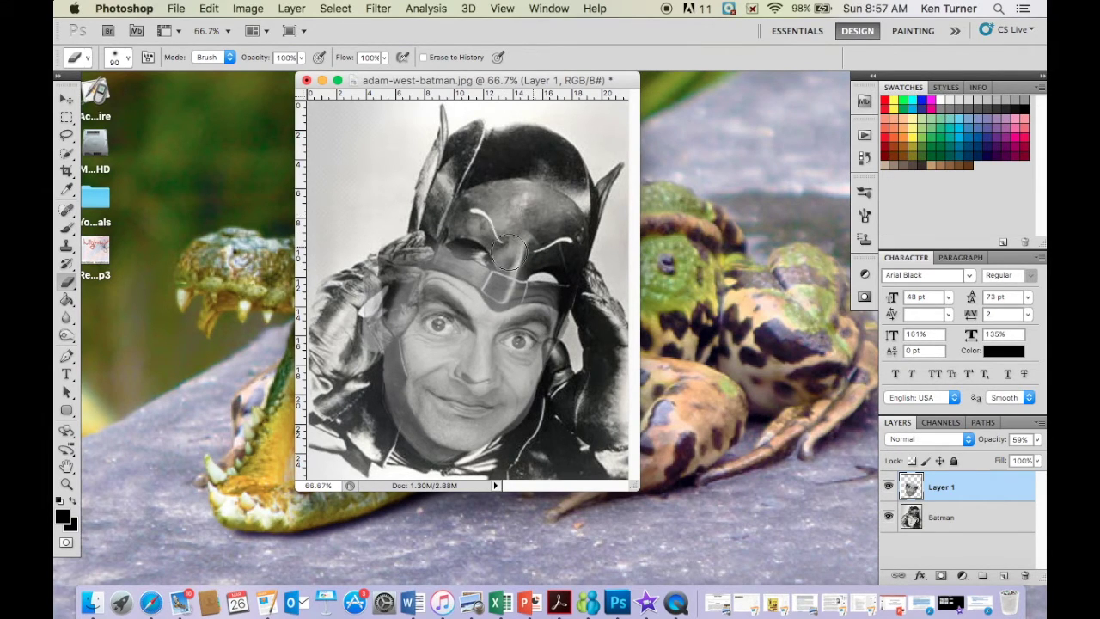
mouse_move(410, 246)
left_mouse_down()
mouse_move(500, 273)
mouse_move(556, 274)
mouse_move(590, 300)
left_mouse_up()
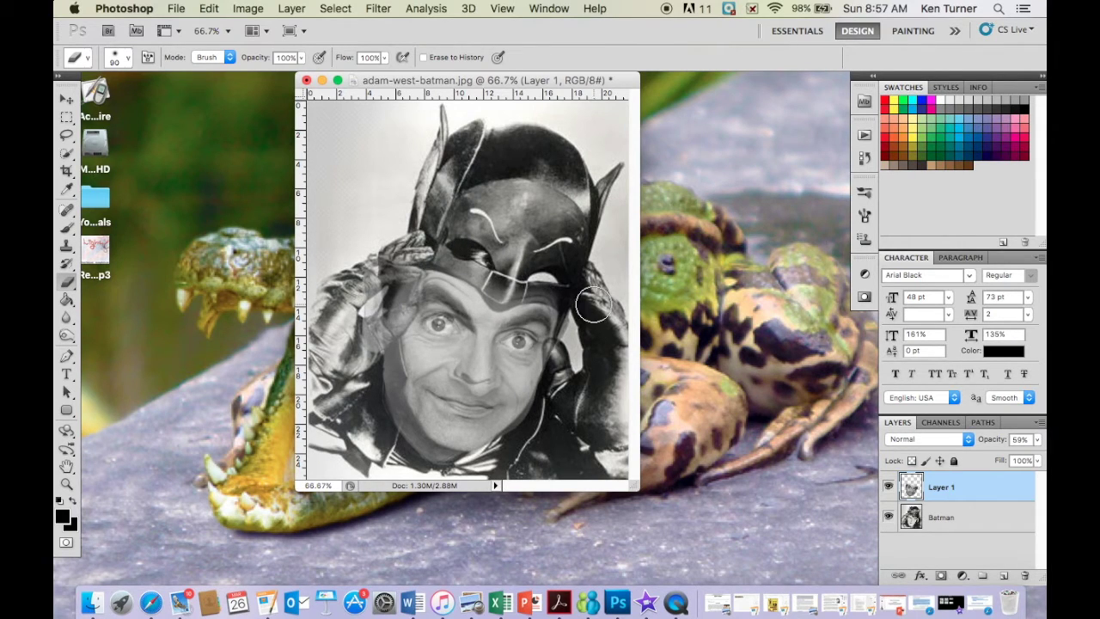
mouse_move(354, 258)
left_mouse_down()
mouse_move(382, 243)
mouse_move(356, 295)
mouse_move(348, 357)
mouse_move(347, 306)
mouse_move(350, 363)
left_mouse_up()
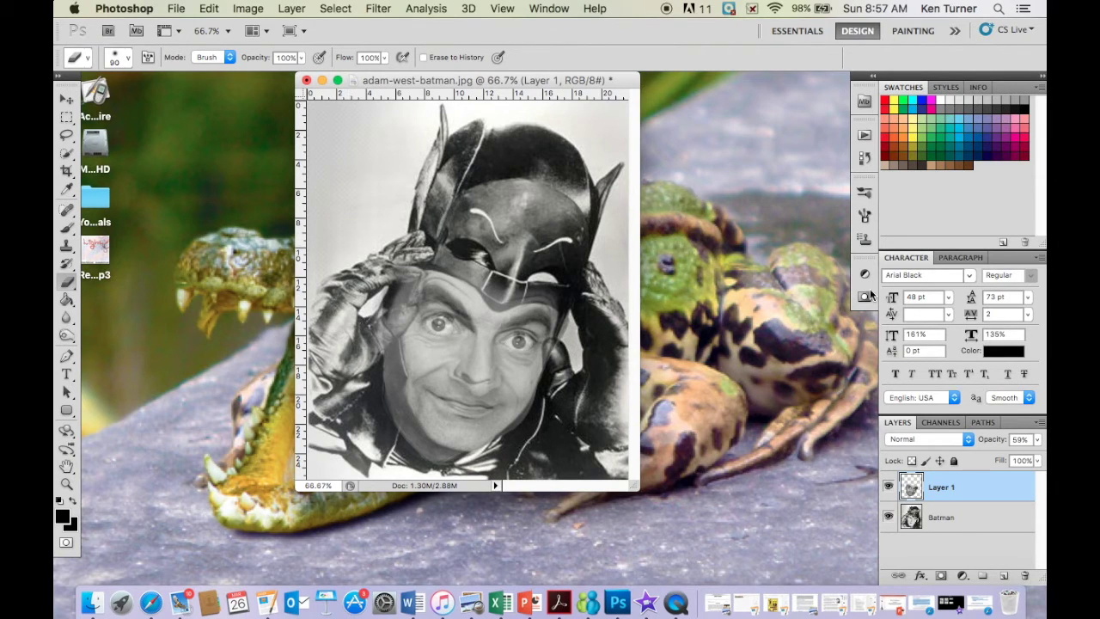
Return the head layer to 100% opacity and erase the remaining forehead and ear traces over Batman's mask and glove
left_click(1040, 441)
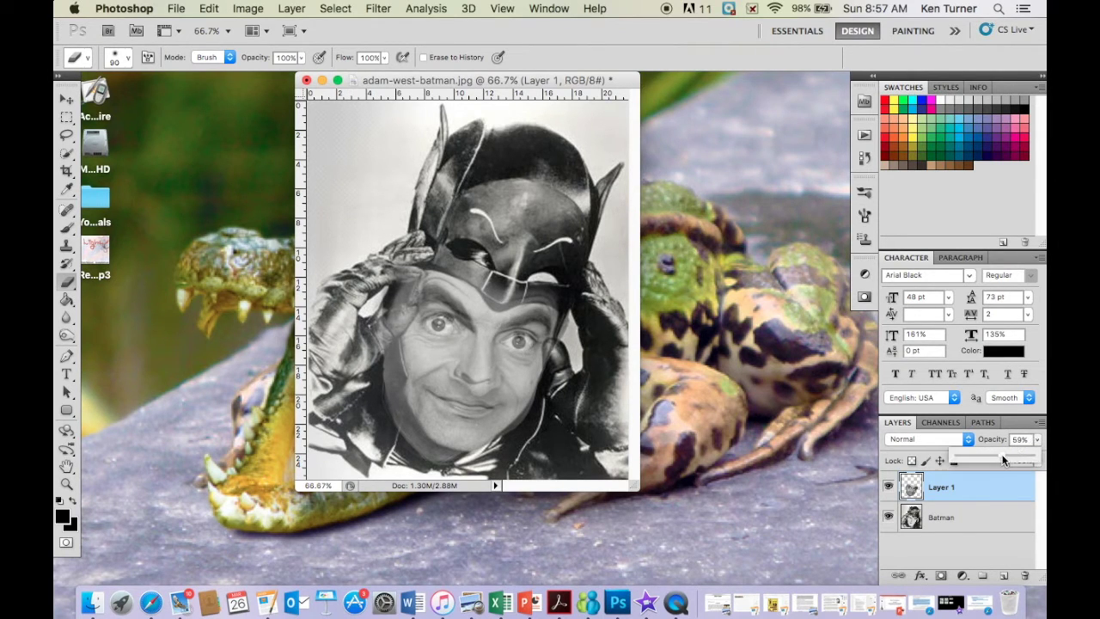
left_click_drag(1005, 462, 1042, 461)
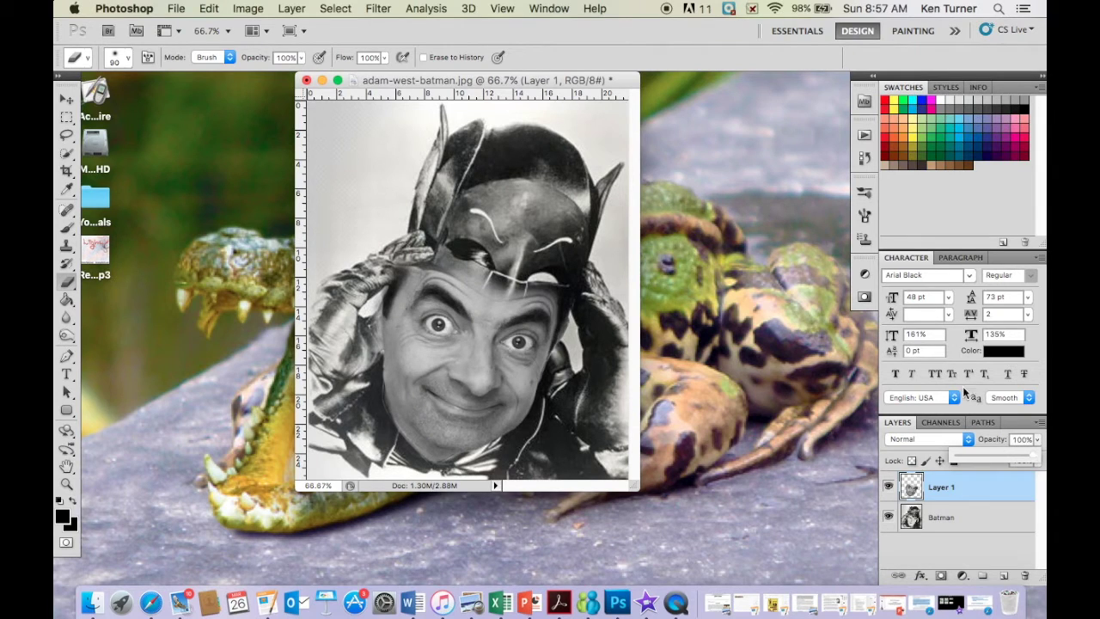
left_click(433, 201)
mouse_move(437, 211)
left_mouse_down()
mouse_move(431, 245)
mouse_move(460, 255)
mouse_move(498, 294)
mouse_move(515, 276)
mouse_move(576, 291)
left_mouse_up()
left_click_drag(376, 291, 369, 351)
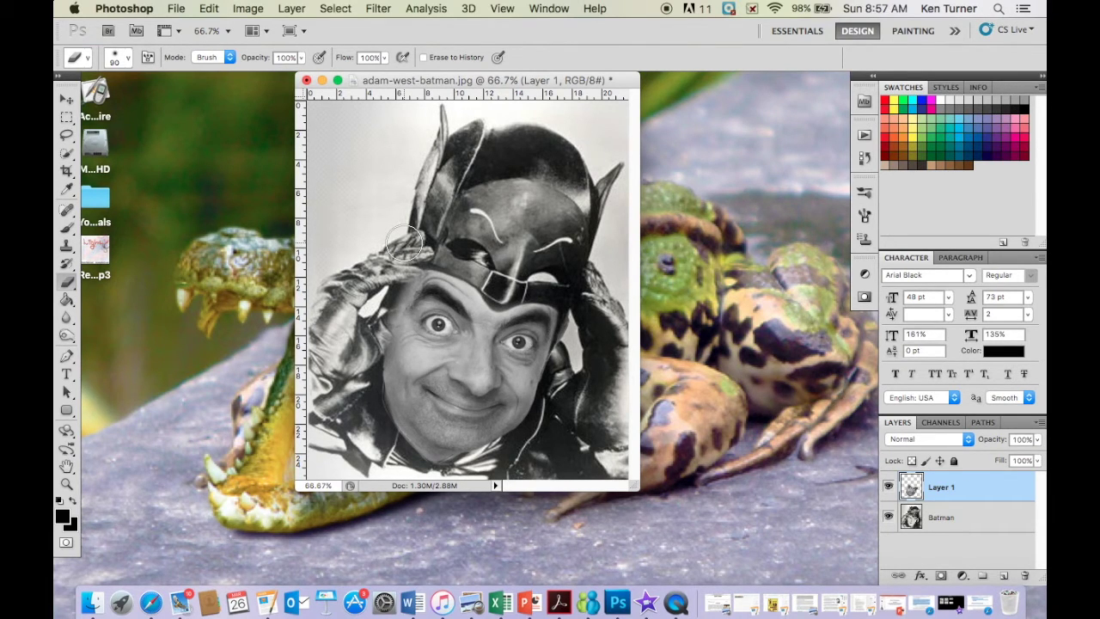
Erase both side edges of Mr. Bean's face to uncover Batman's gloved thumbs
mouse_move(404, 245)
left_mouse_down()
mouse_move(371, 333)
mouse_move(387, 402)
left_mouse_up()
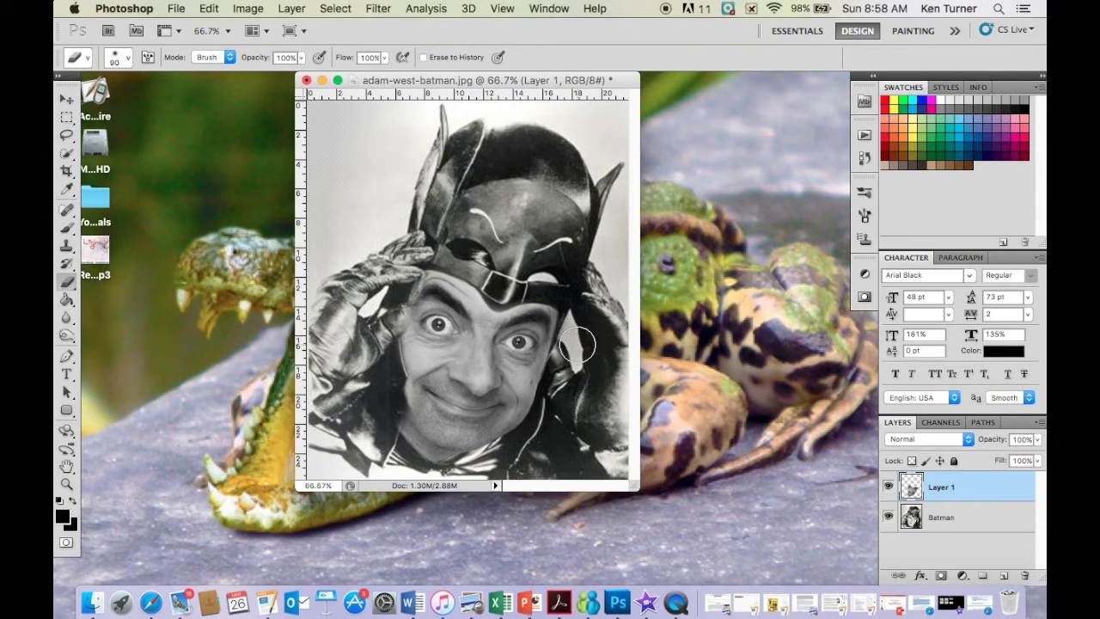
mouse_move(583, 340)
left_mouse_down()
mouse_move(571, 335)
mouse_move(574, 367)
mouse_move(586, 366)
mouse_move(573, 363)
left_mouse_up()
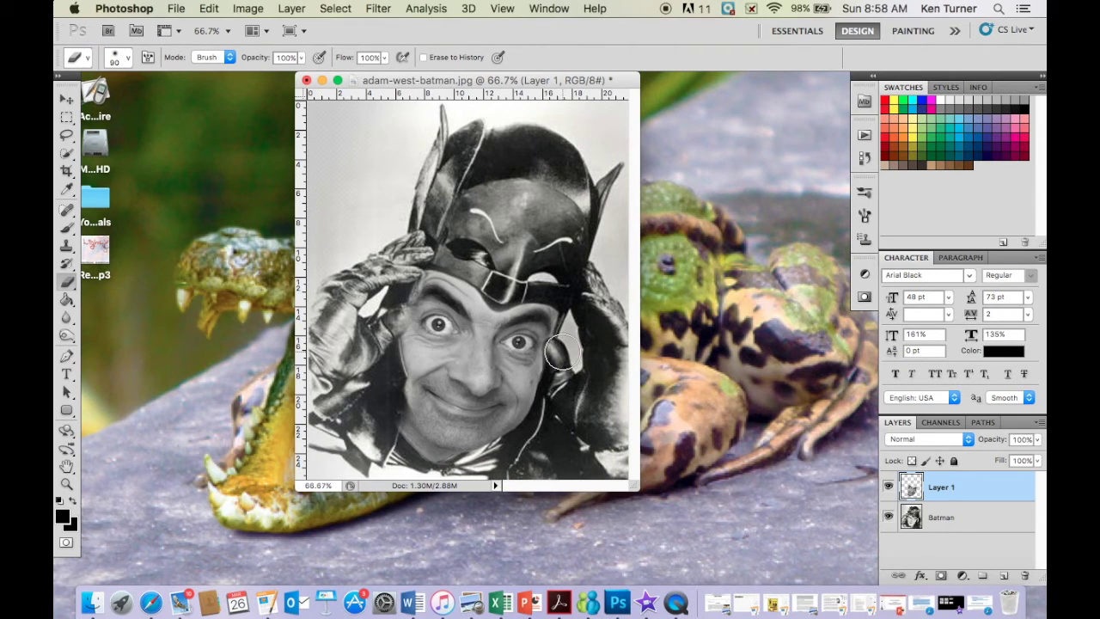
mouse_move(563, 354)
left_mouse_down()
mouse_move(535, 341)
mouse_move(546, 348)
left_mouse_up()
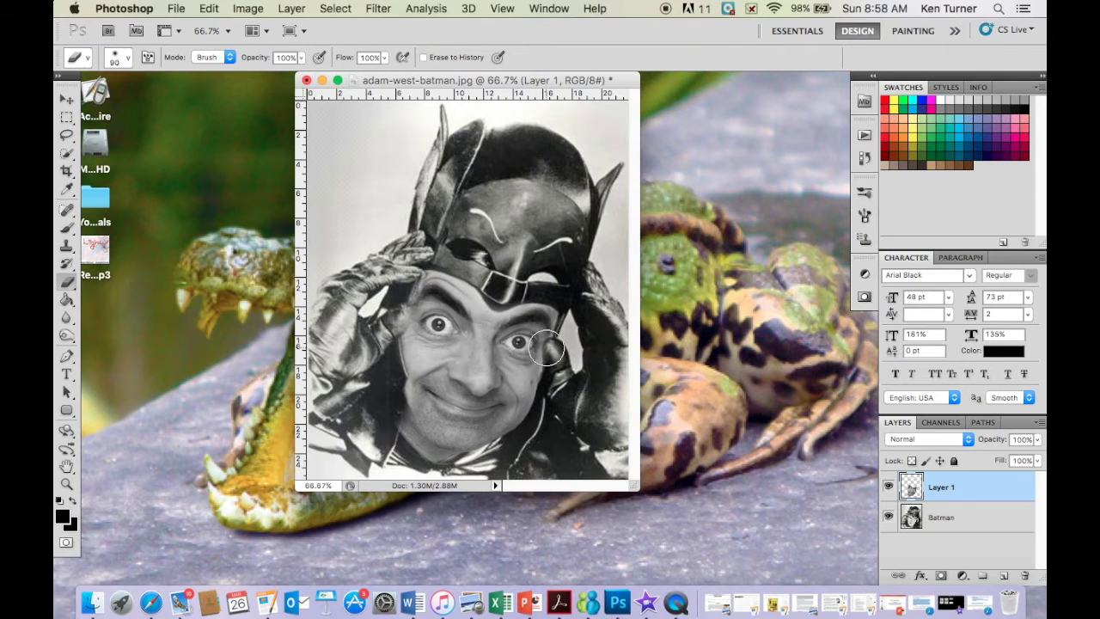
Switch the eraser to a hard round 35 px brush and trim the jaw and chin edge above Batman's collar
left_click(127, 58)
left_click(206, 163)
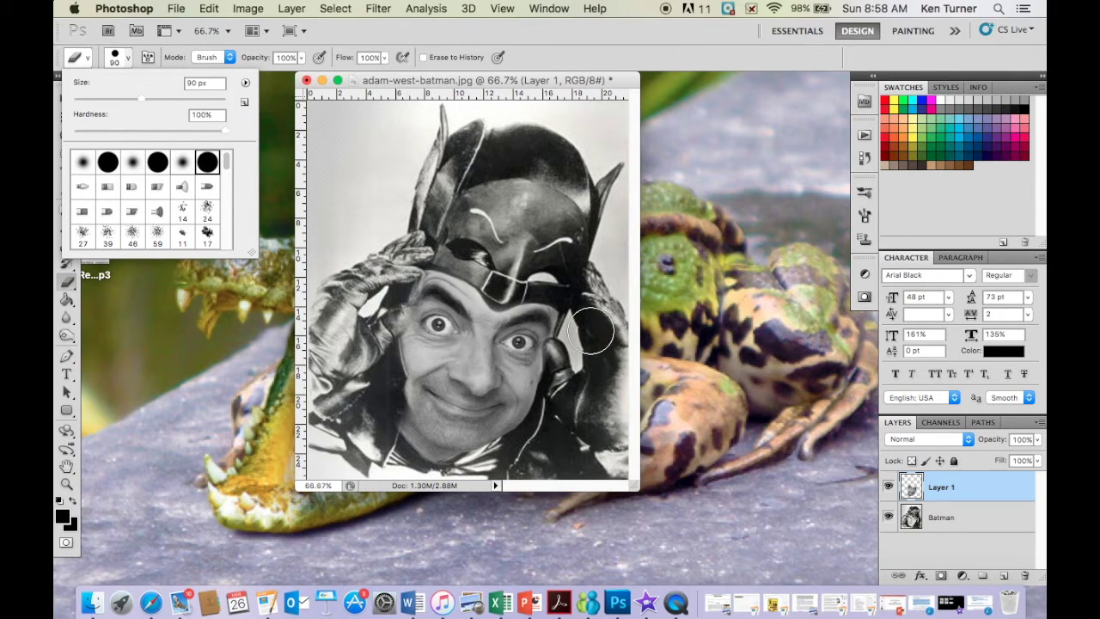
key("Return")
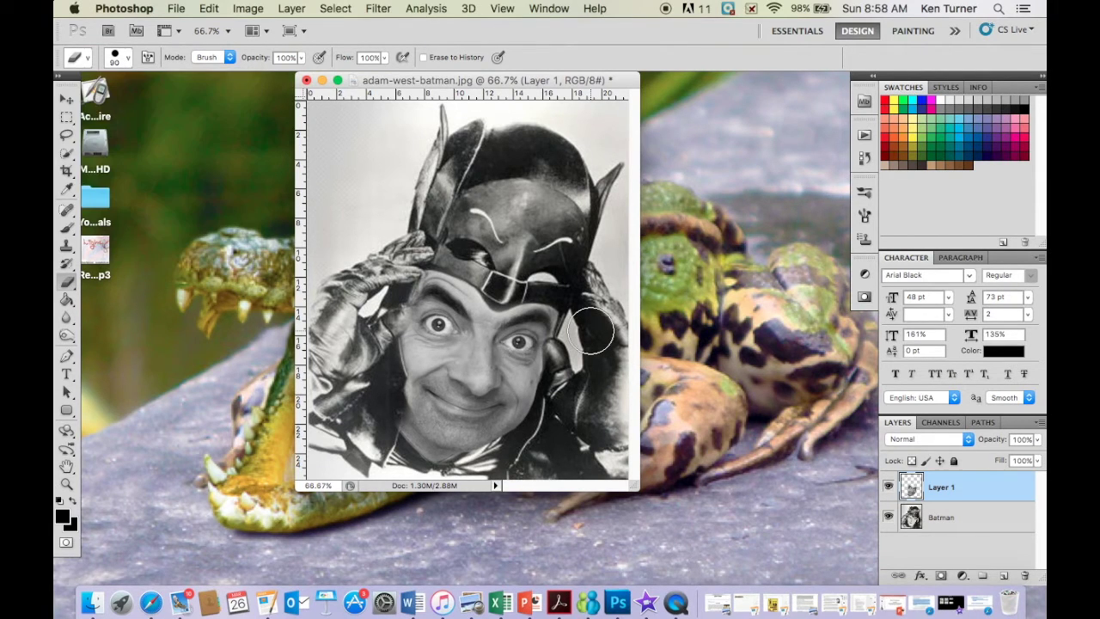
key("bracketleft")
key("bracketleft")
key("bracketleft")
key("bracketleft")
key("bracketleft")
key("bracketleft")
key("bracketleft")
key("bracketleft")
key("bracketleft")
key("bracketleft")
key("bracketleft")
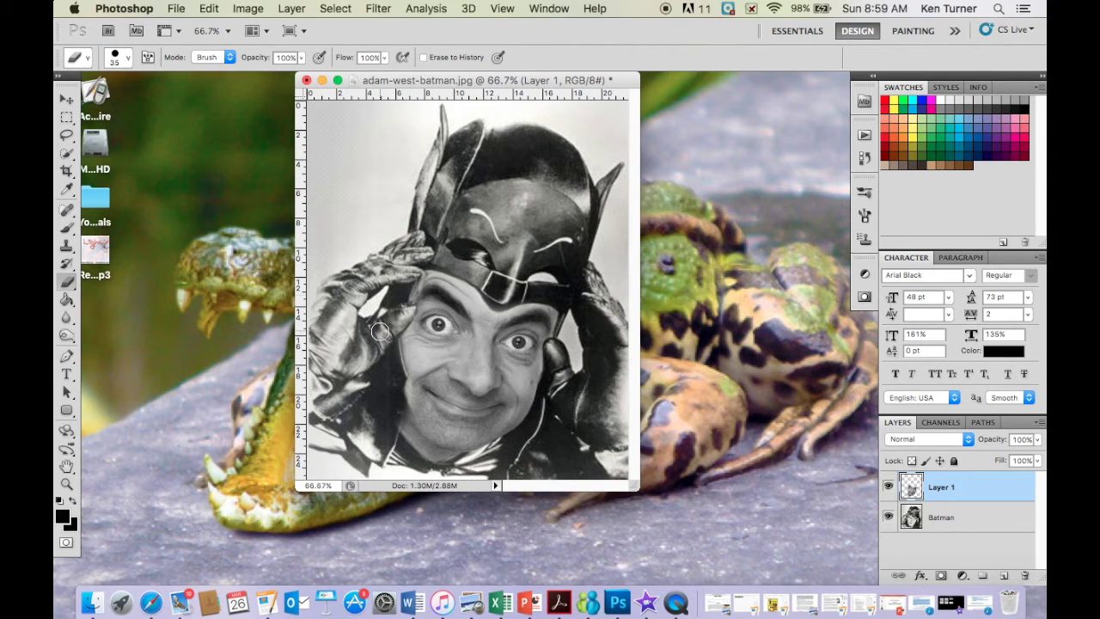
mouse_move(407, 435)
left_mouse_down()
mouse_move(419, 456)
mouse_move(456, 469)
left_mouse_up()
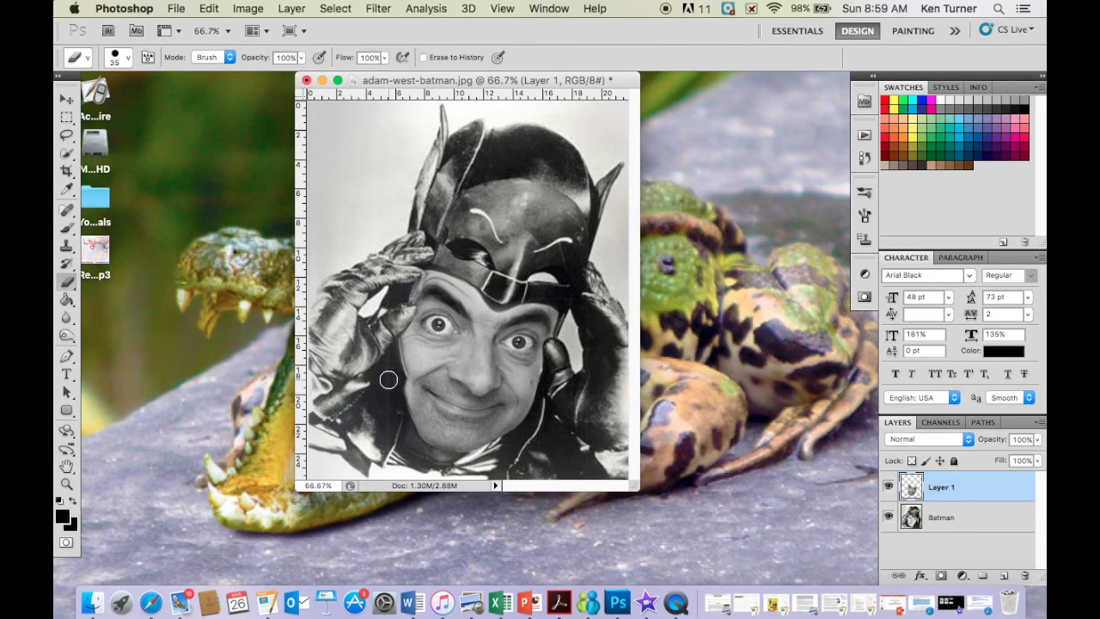
left_click(67, 318)
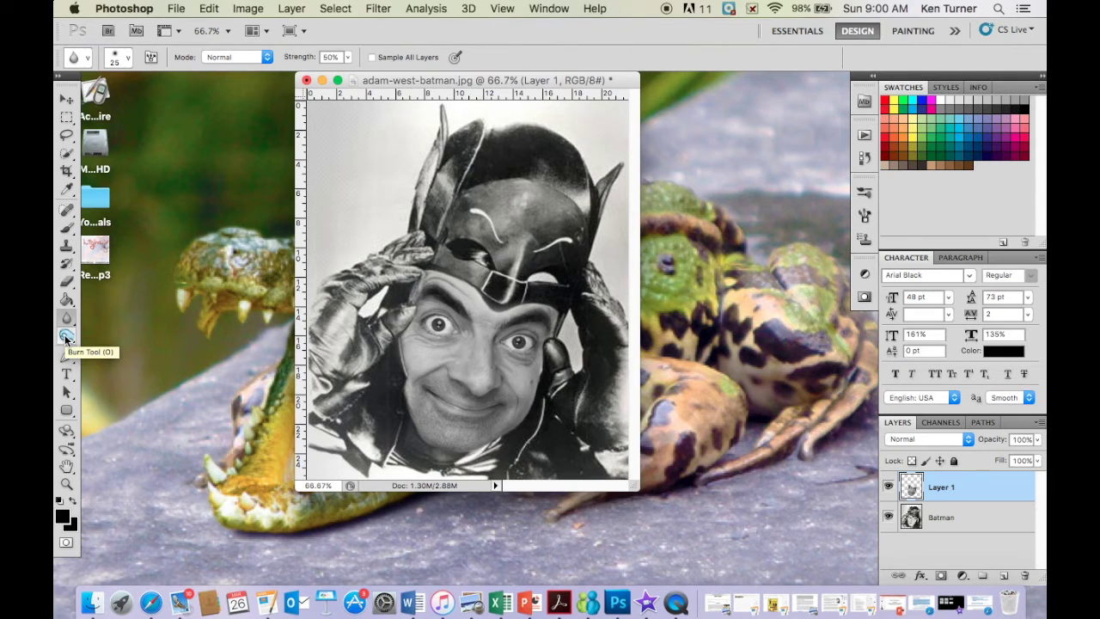
left_click(66, 336)
left_click(66, 337)
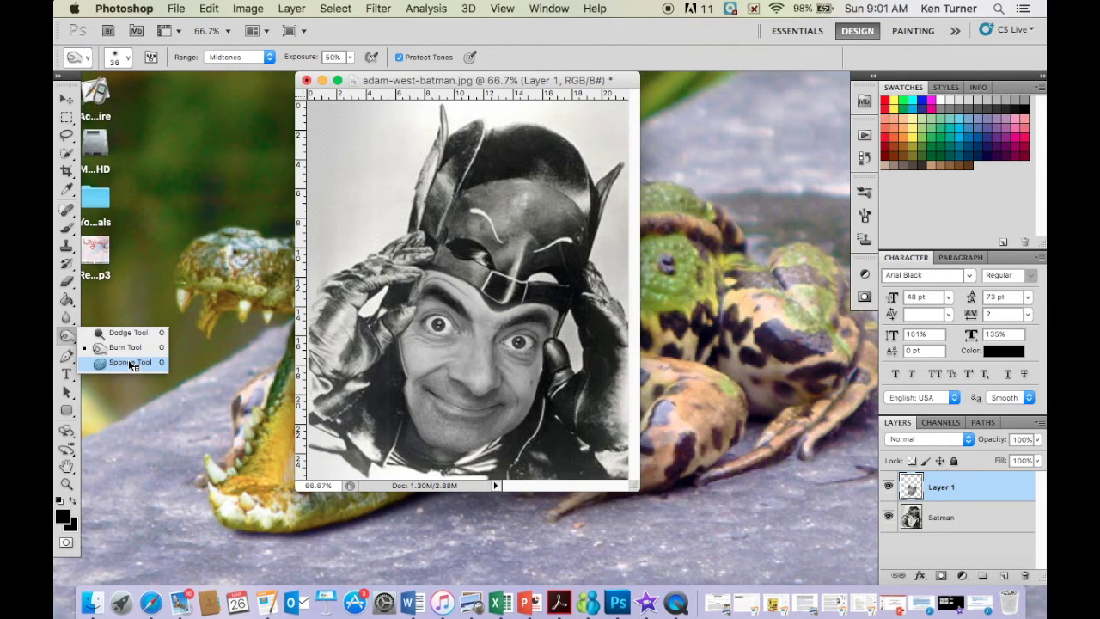
left_click(224, 380)
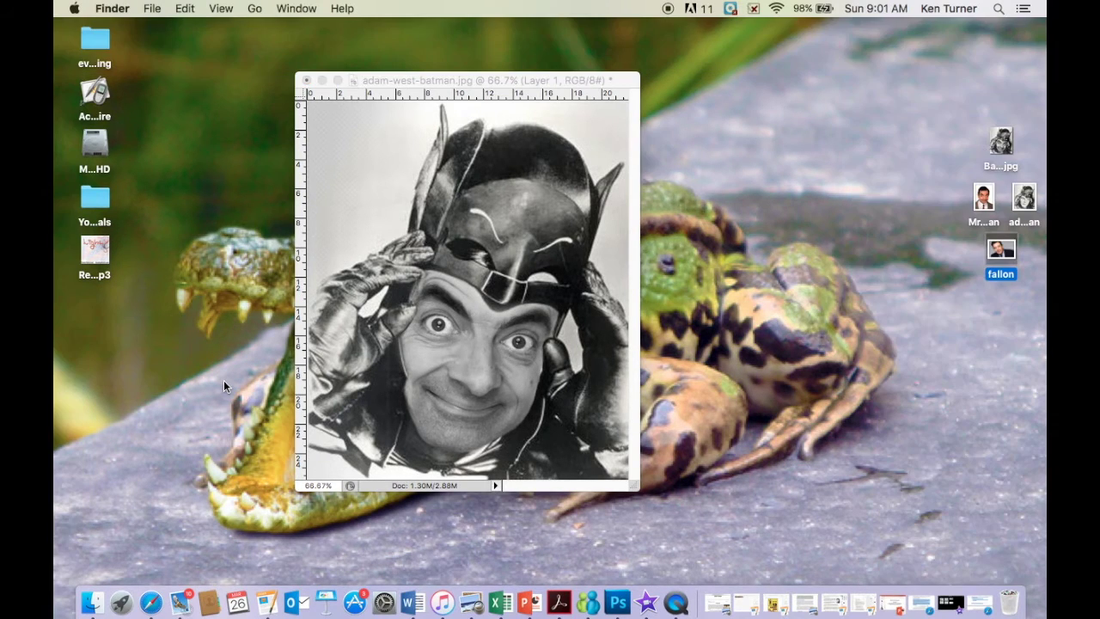
left_click(371, 366)
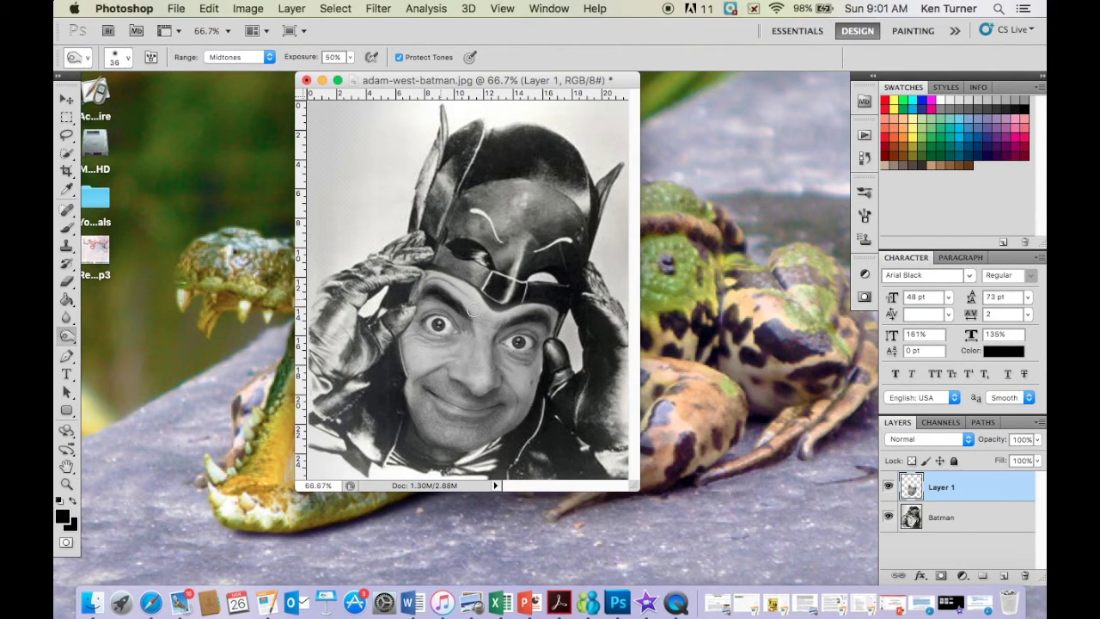
Raise the contrast of Mr. Bean's head layer to 78 with a Brightness/Contrast adjustment
left_click(250, 8)
mouse_move(253, 61)
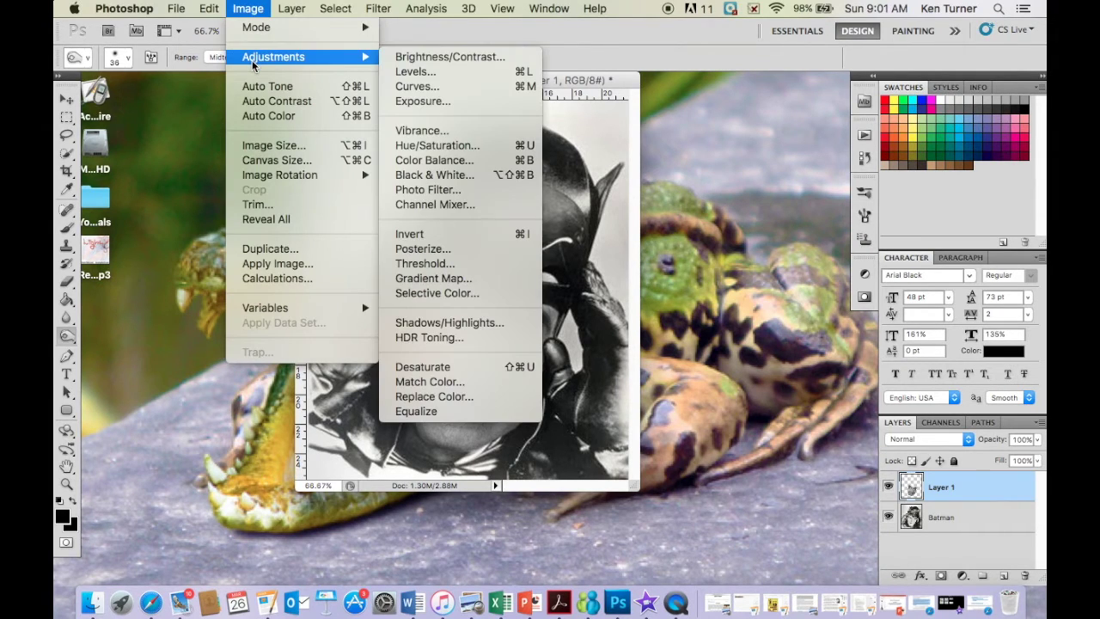
left_click(422, 58)
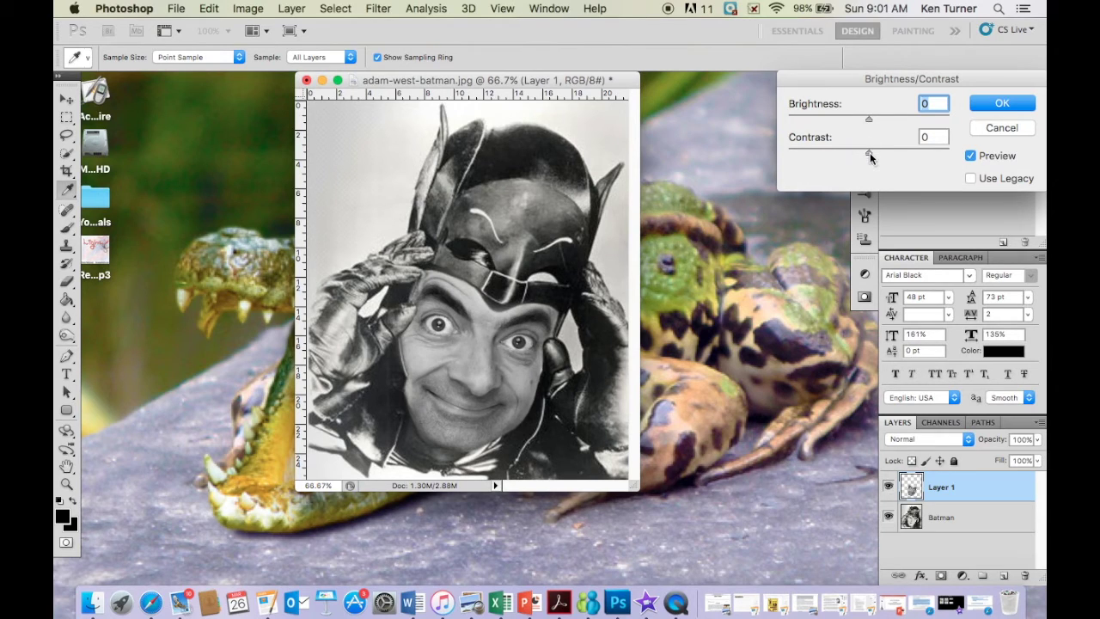
left_click_drag(870, 152, 908, 156)
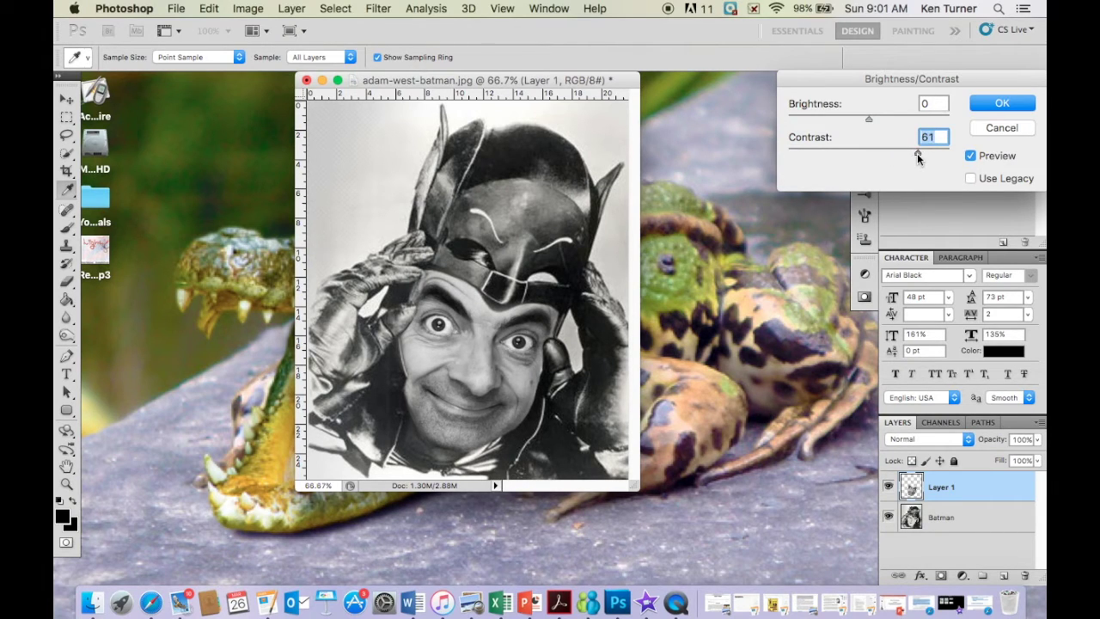
left_click_drag(918, 156, 925, 158)
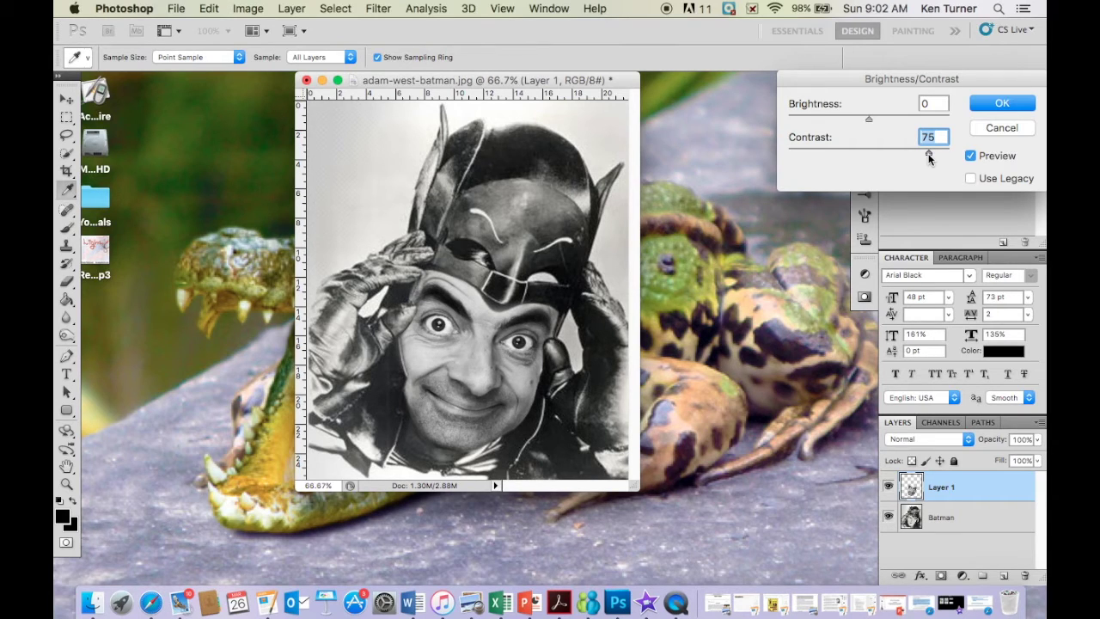
left_click_drag(929, 158, 931, 158)
left_click(1001, 104)
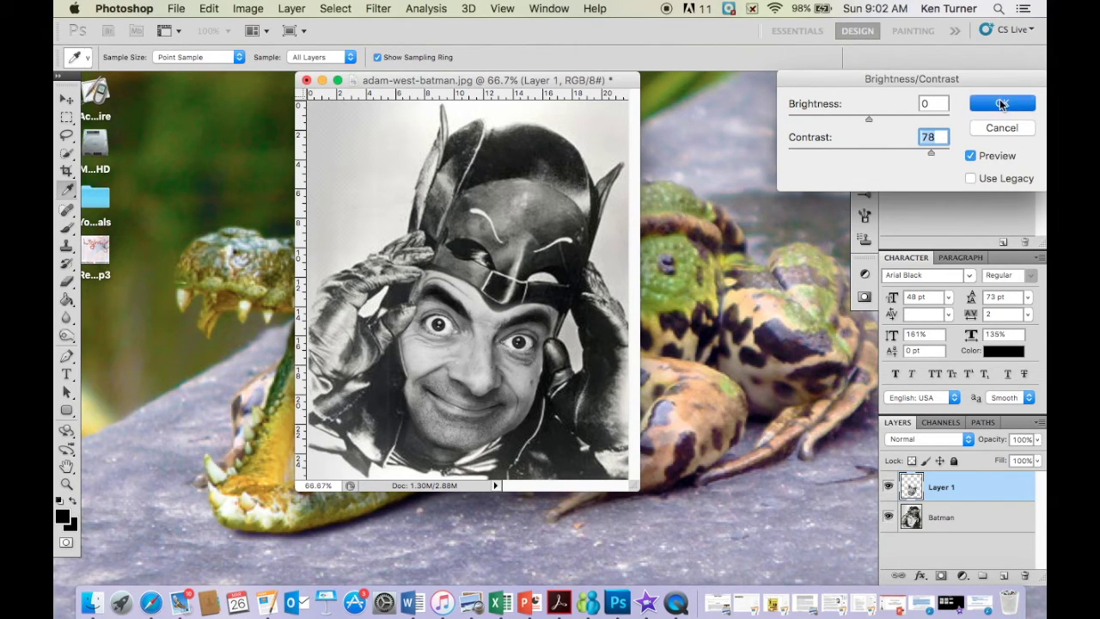
Soften the edge of Mr. Bean's lower jaw above Batman's collar with the Blur tool at 50% strength
key("o")
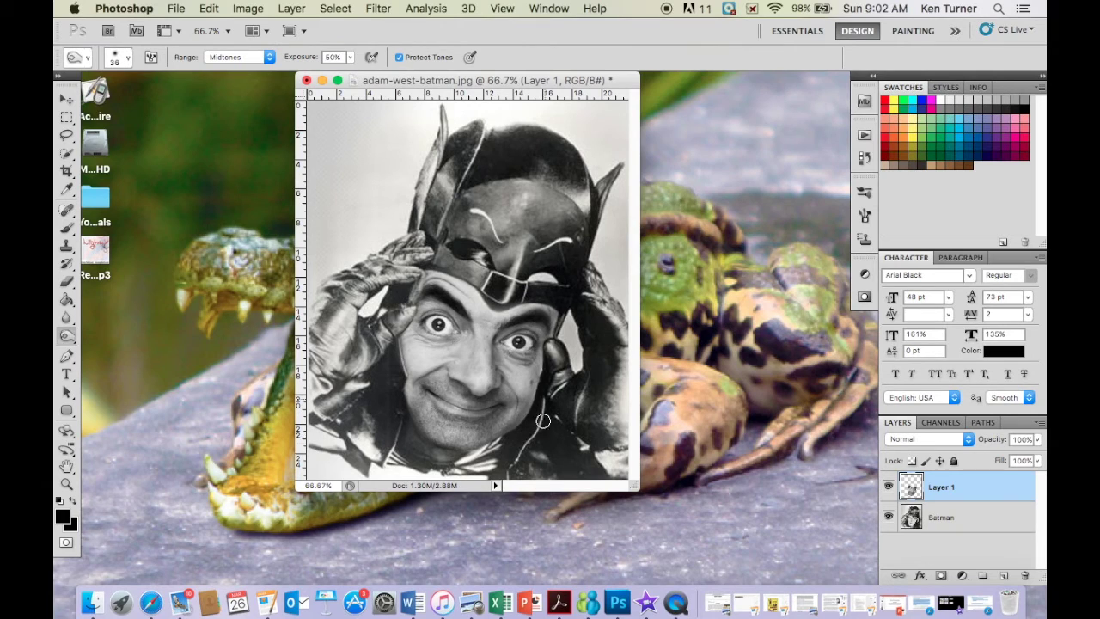
left_click(66, 319)
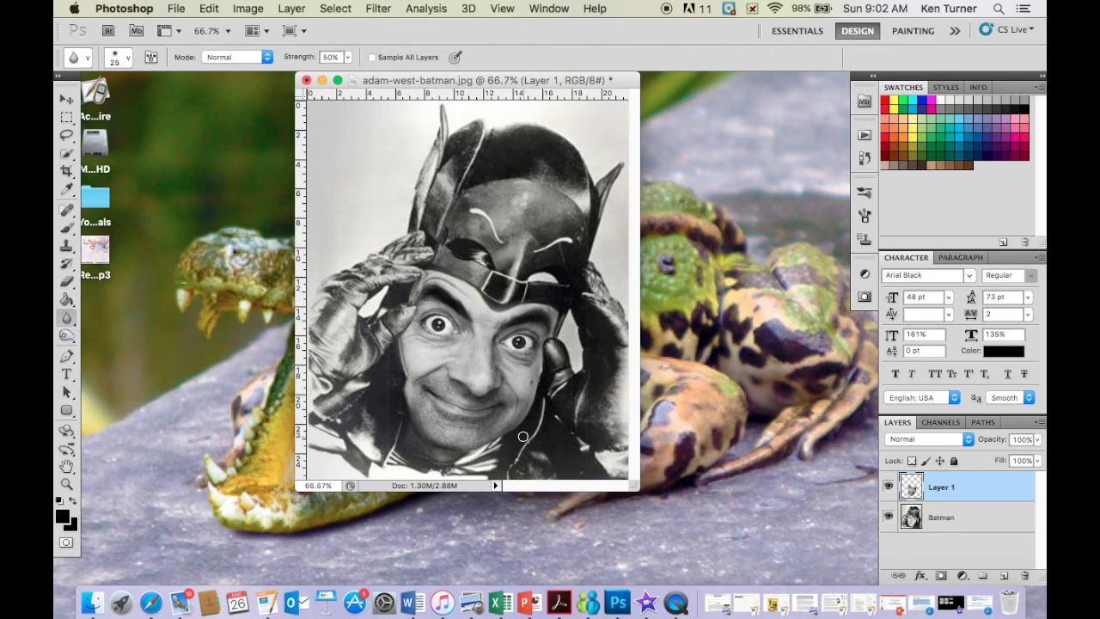
mouse_move(531, 419)
left_mouse_down()
mouse_move(541, 402)
mouse_move(516, 435)
mouse_move(546, 380)
mouse_move(514, 435)
left_mouse_up()
left_click(68, 281)
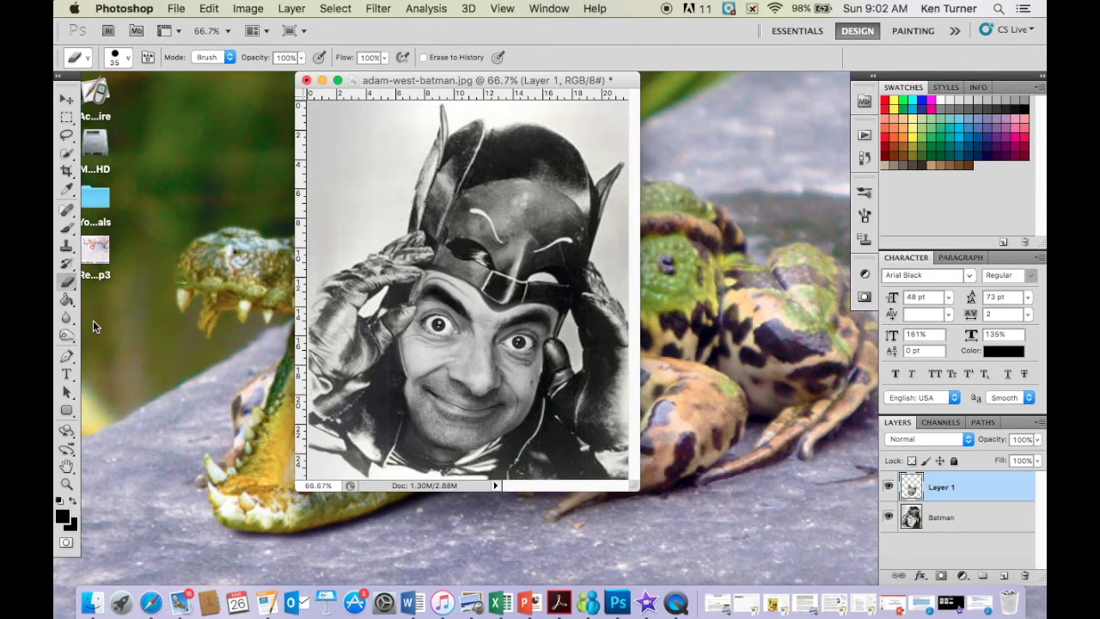
left_click(67, 318)
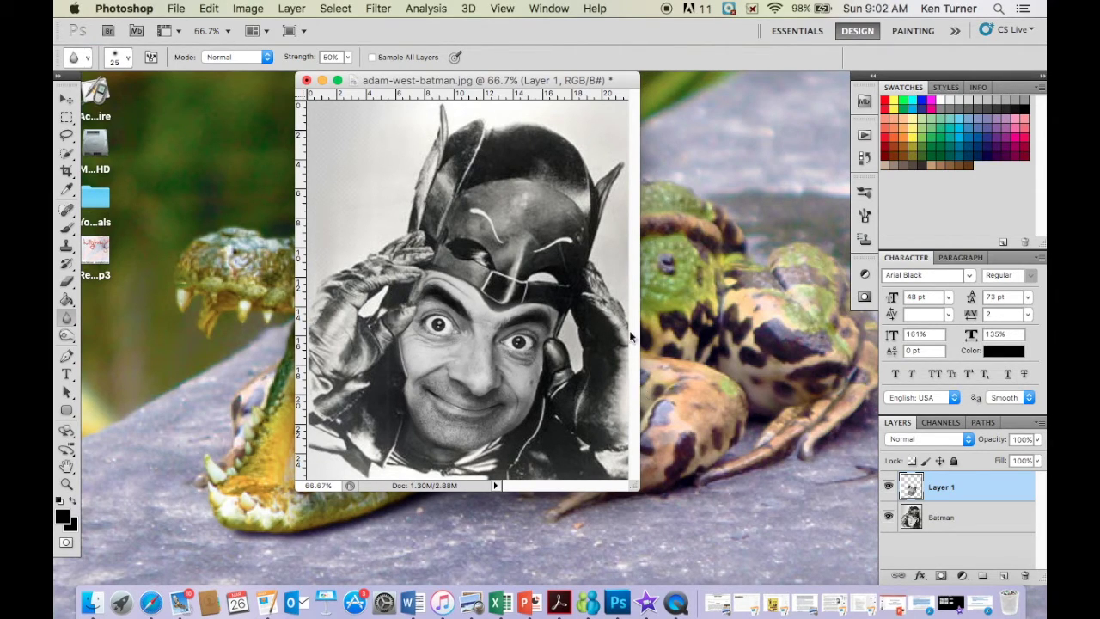
Save a copy of the composite to the Desktop as a JPEG named BatBean
left_click(175, 8)
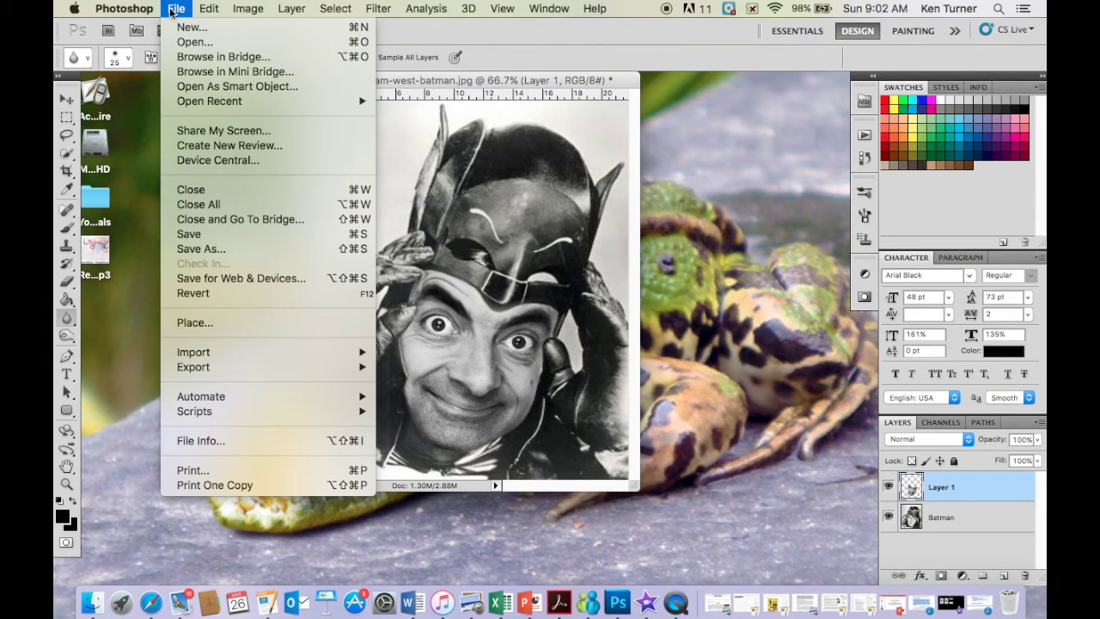
left_click(190, 249)
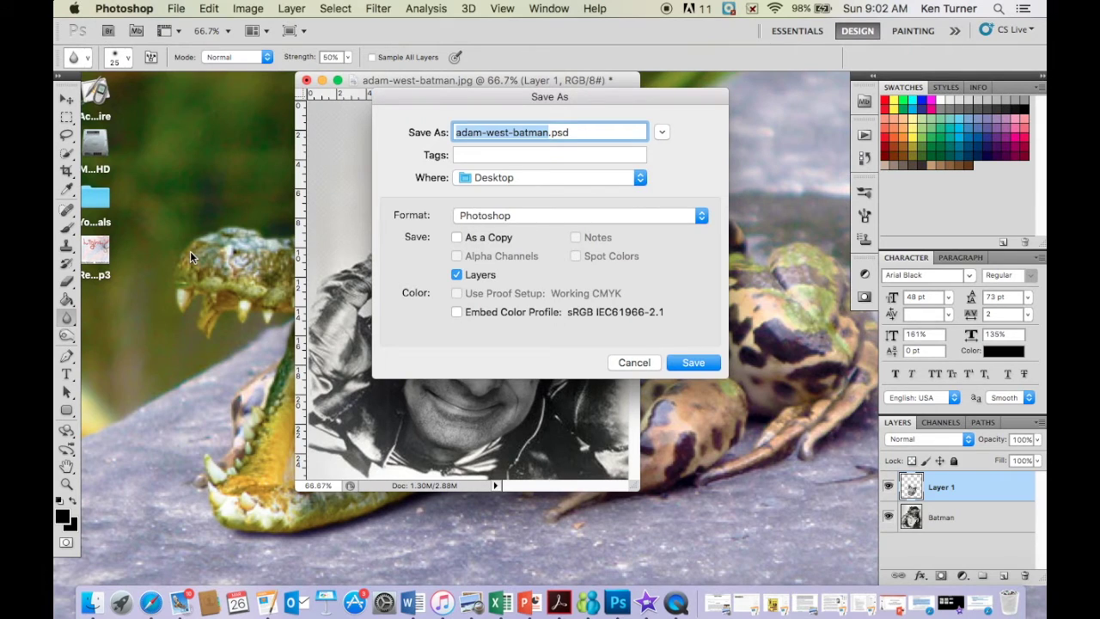
type("BatBean")
left_click(521, 220)
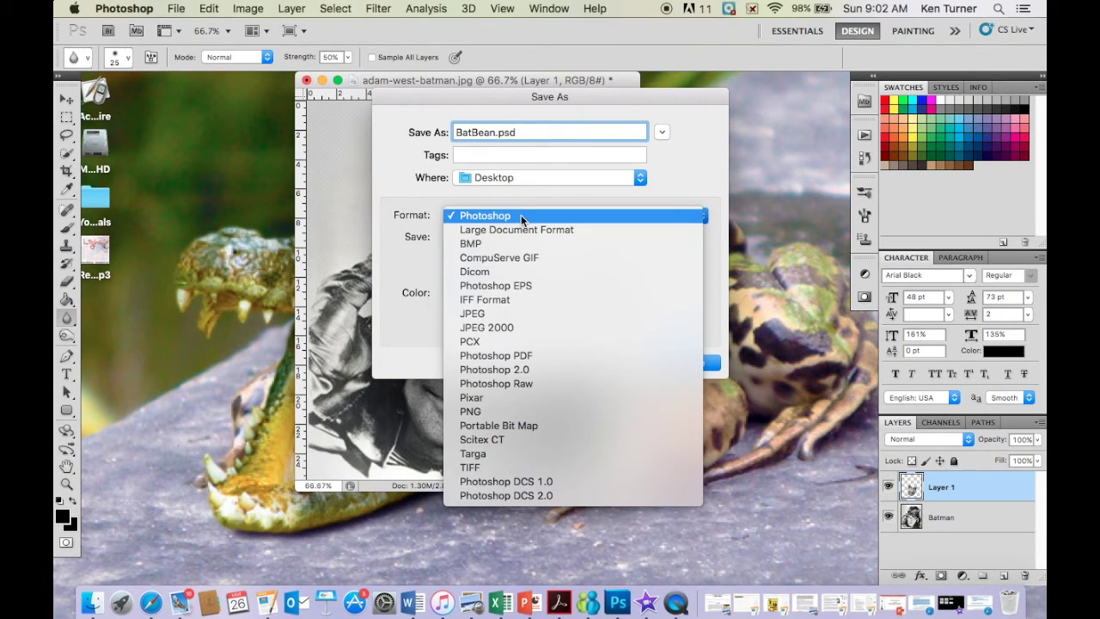
left_click(480, 314)
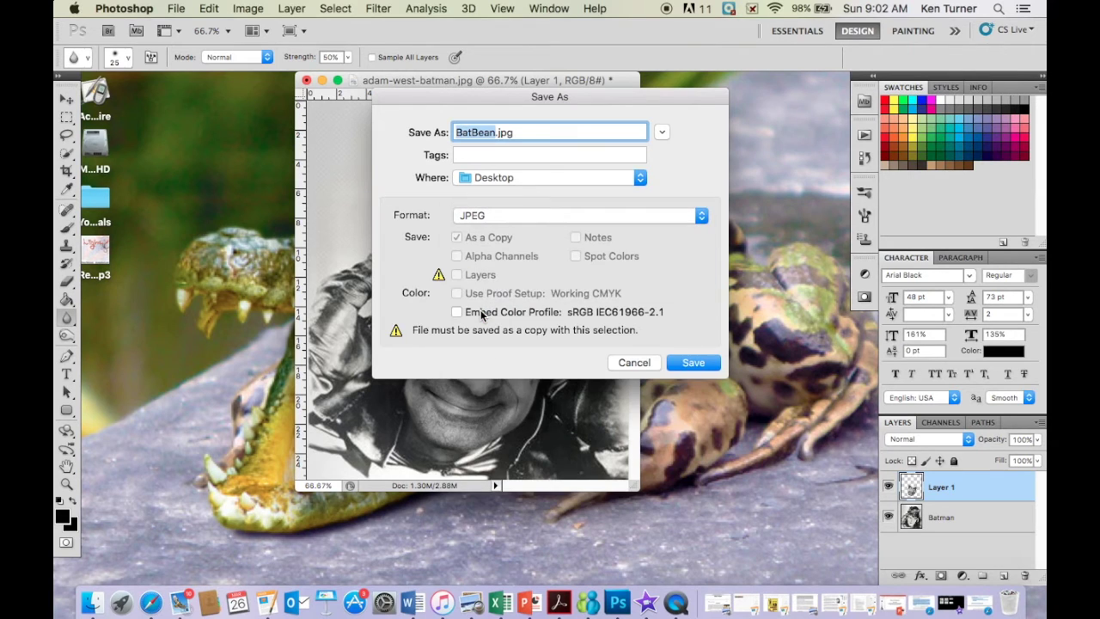
left_click(695, 362)
left_click_drag(568, 259, 586, 260)
left_click(643, 183)
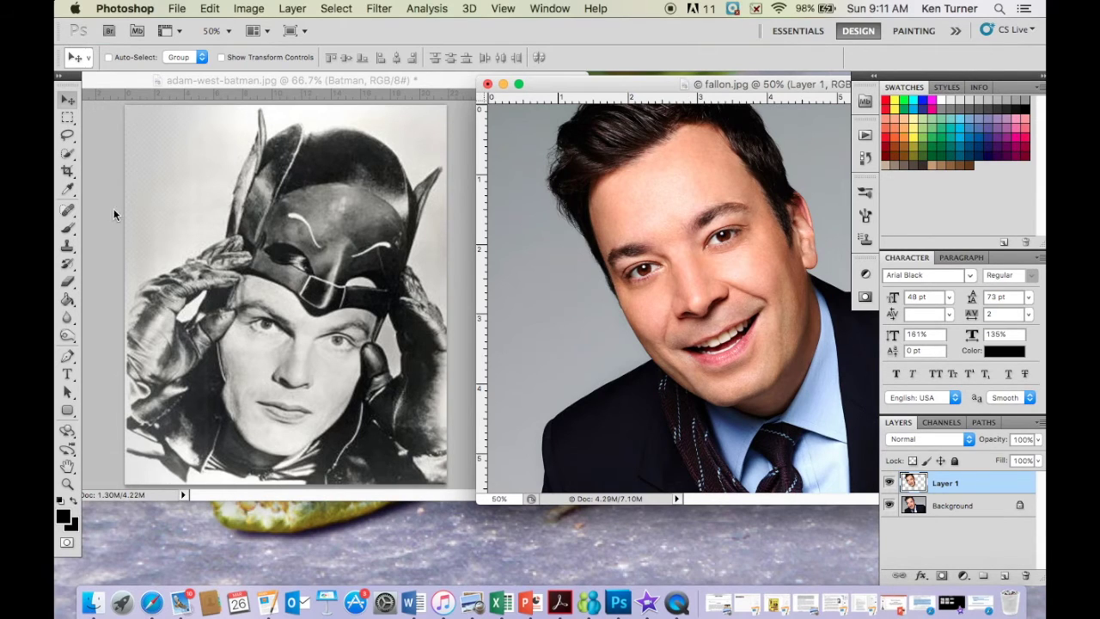
Select Fallon's face, hair and ear in fallon.jpg with the Quick Selection tool
left_click(72, 155)
left_click(71, 156)
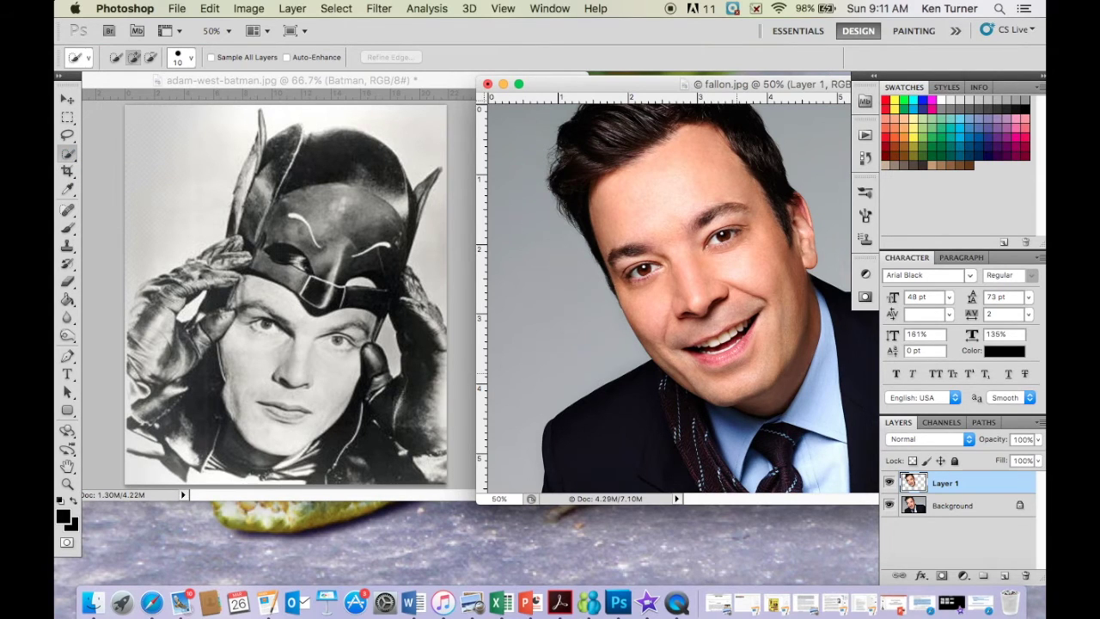
mouse_move(696, 344)
left_mouse_down()
mouse_move(671, 387)
mouse_move(584, 258)
left_mouse_up()
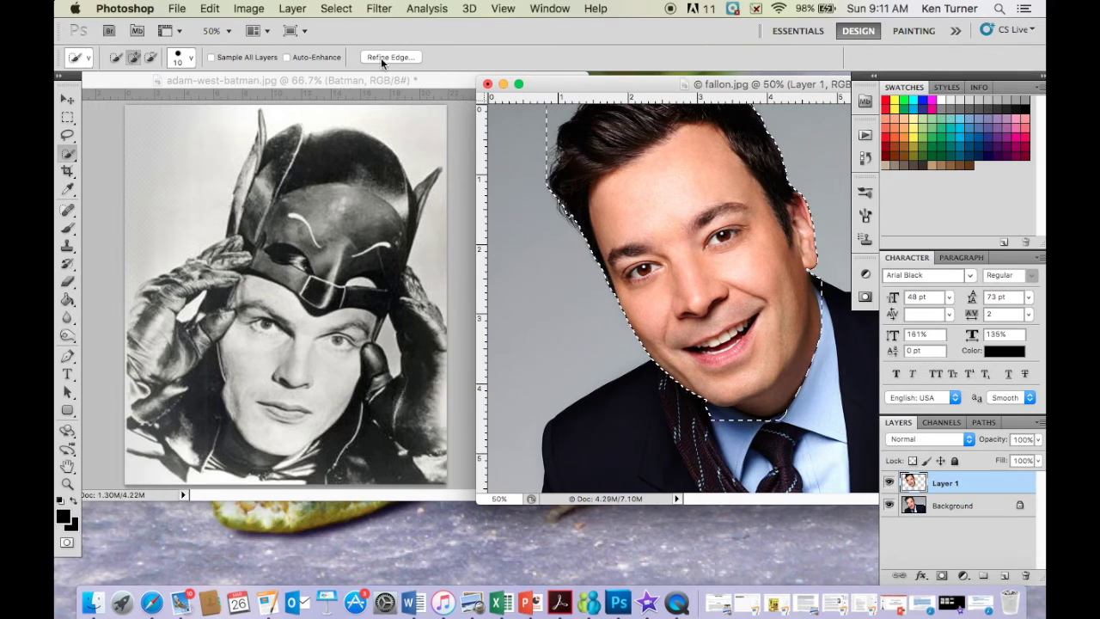
Refine the edge of Fallon's head selection with Smooth 16 and Contrast 13%, output to a selection
left_click(380, 57)
left_click(848, 224)
left_click_drag(848, 223, 860, 223)
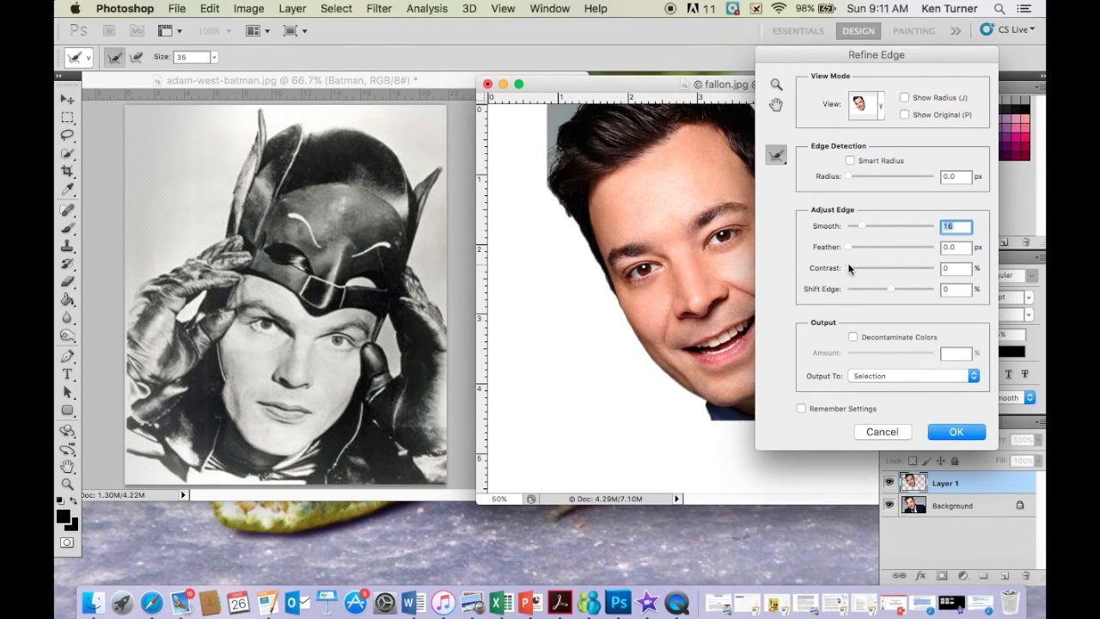
left_click_drag(848, 268, 858, 268)
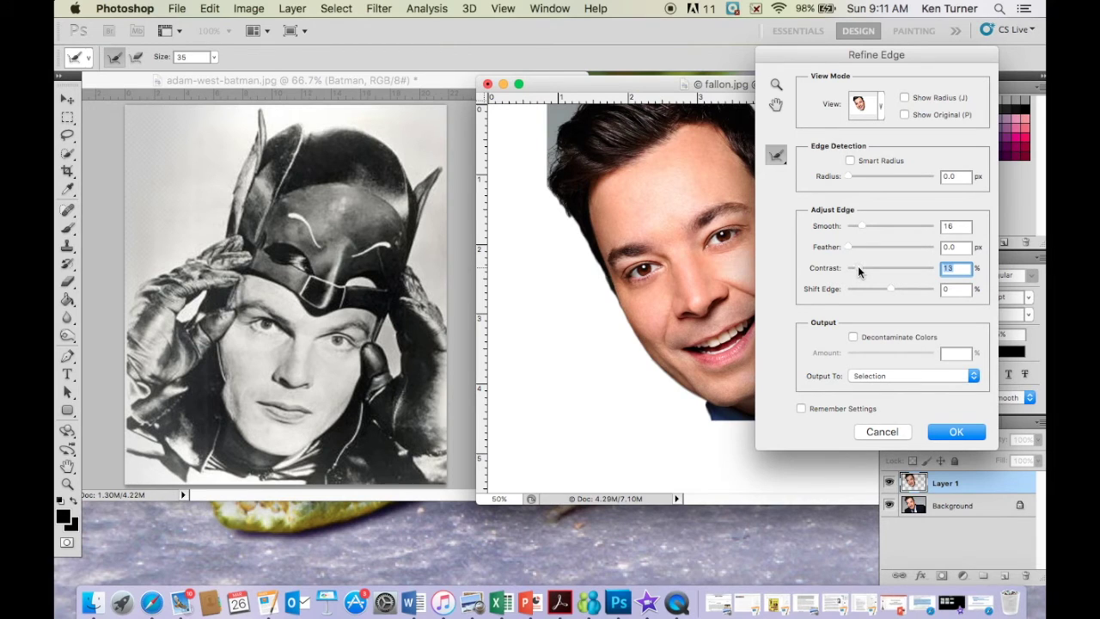
left_click(942, 434)
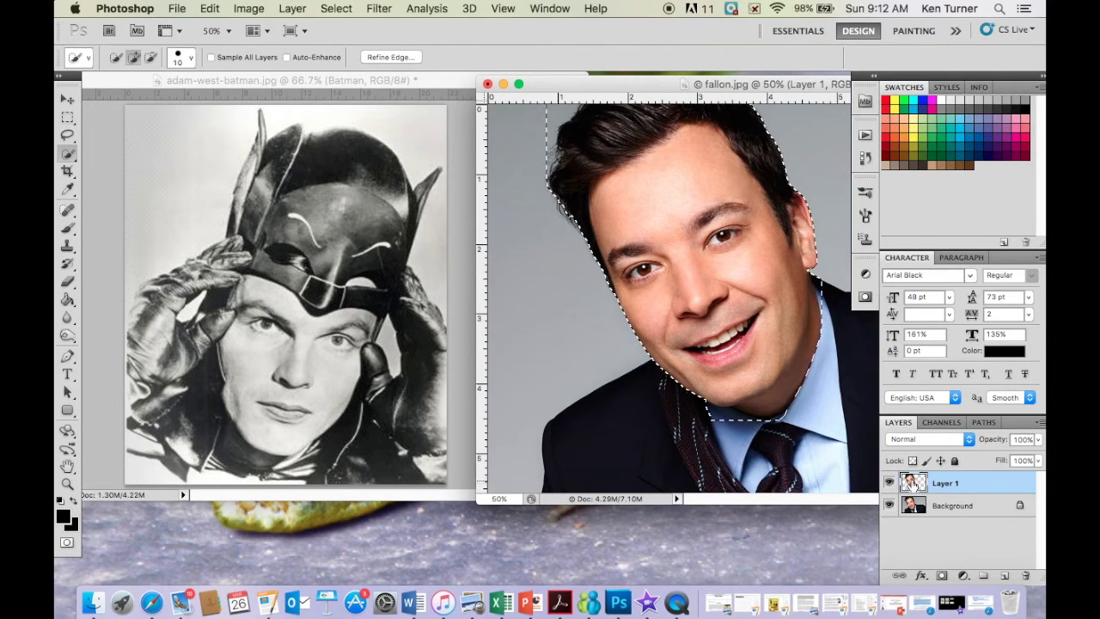
Copy Fallon's cut-out head into adam-west-batman.jpg, scaled to 65.79% and placed over Batman's head
left_click_drag(913, 483, 267, 327)
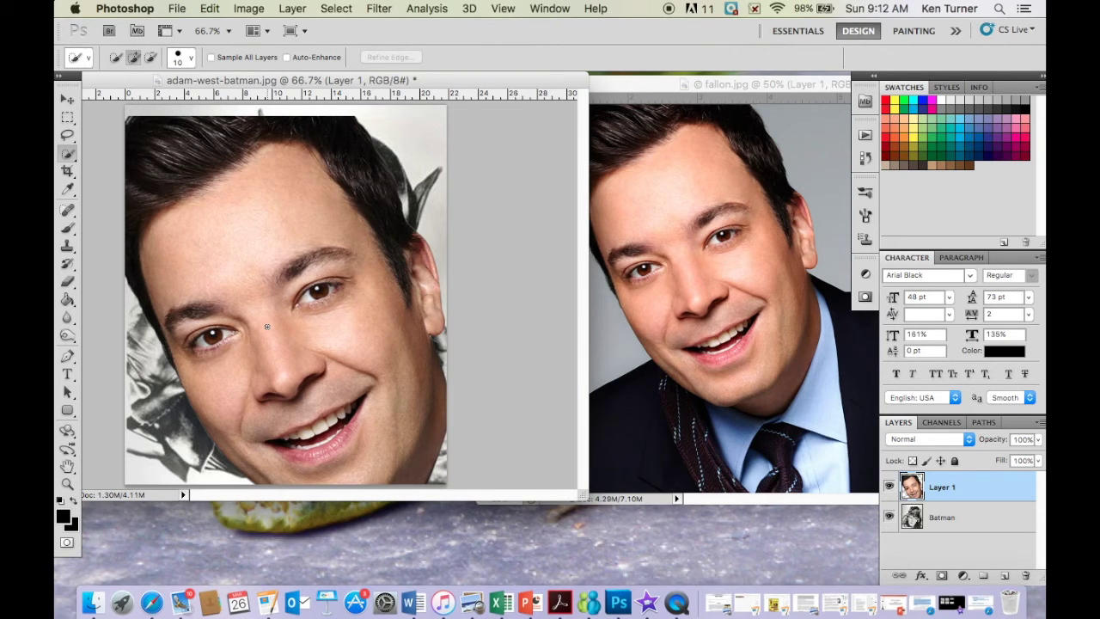
key("super+t")
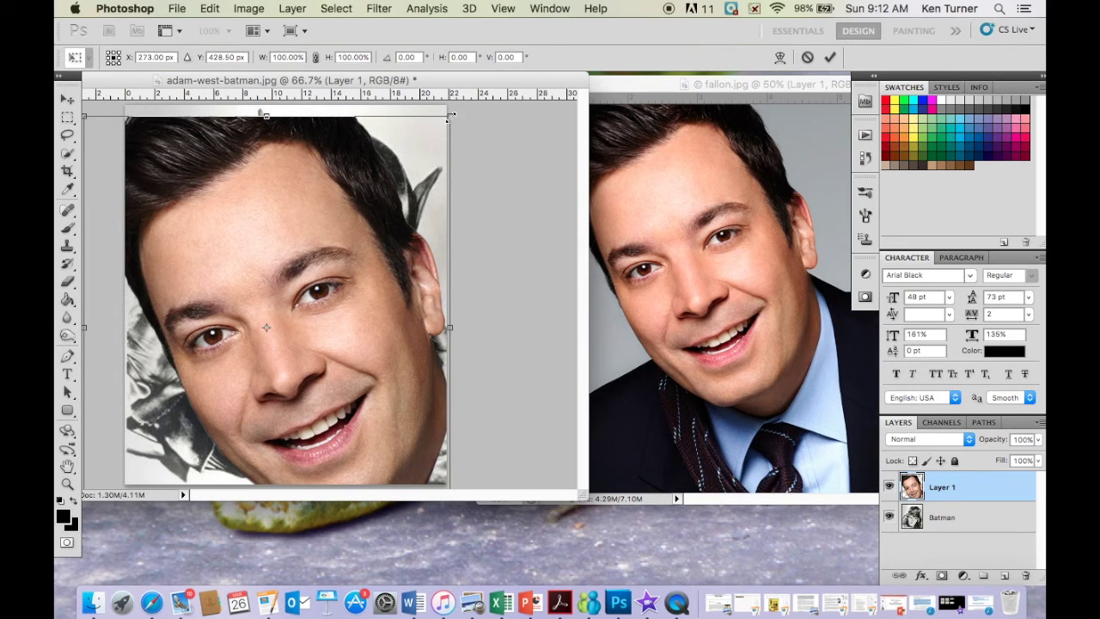
left_click_drag(449, 114, 327, 263)
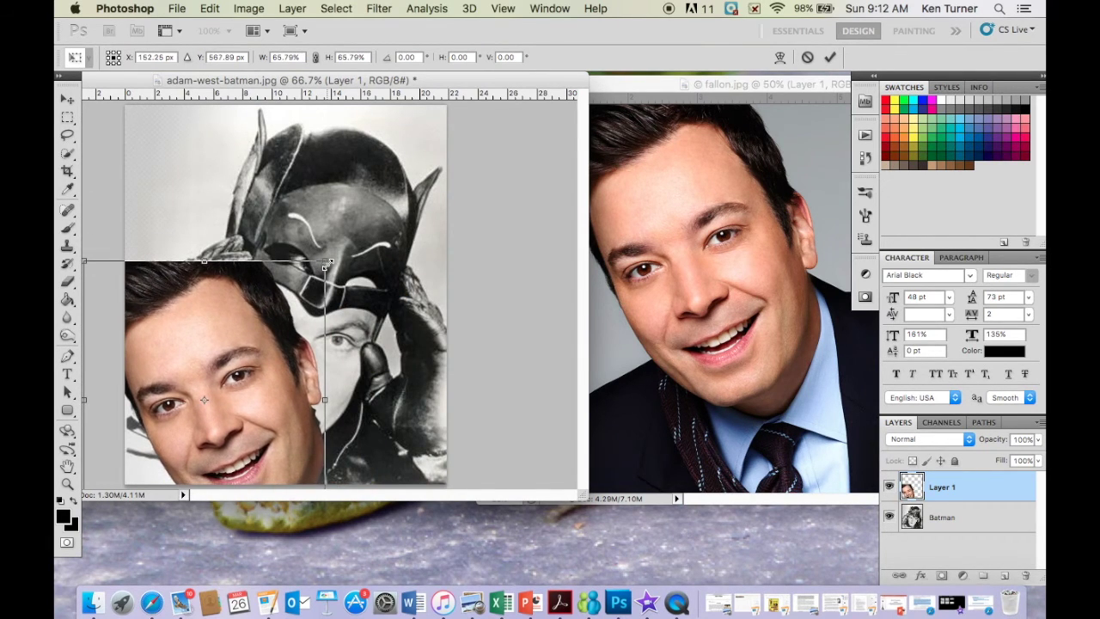
left_click_drag(265, 340, 323, 247)
key("Return")
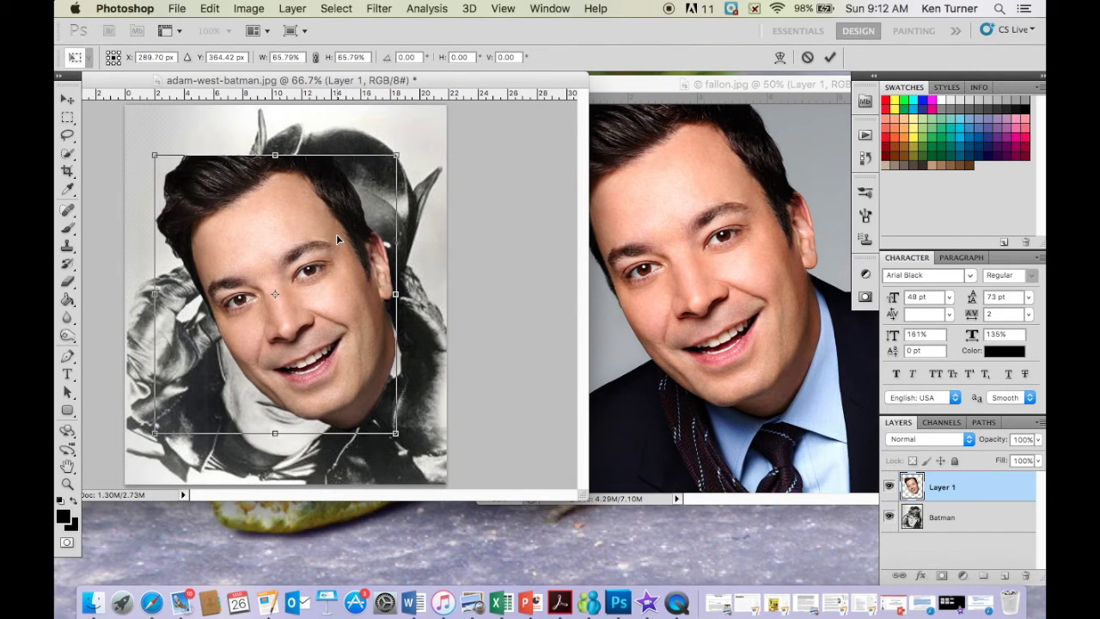
key("w")
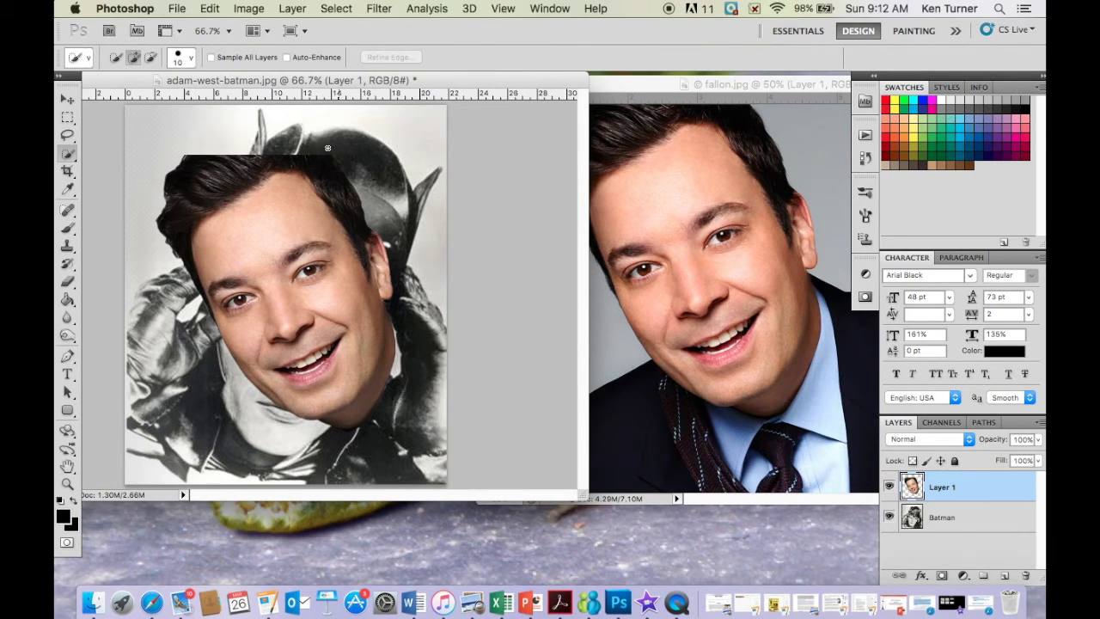
Try flipping the whole Batman canvas horizontally and undo the flip
left_click(249, 9)
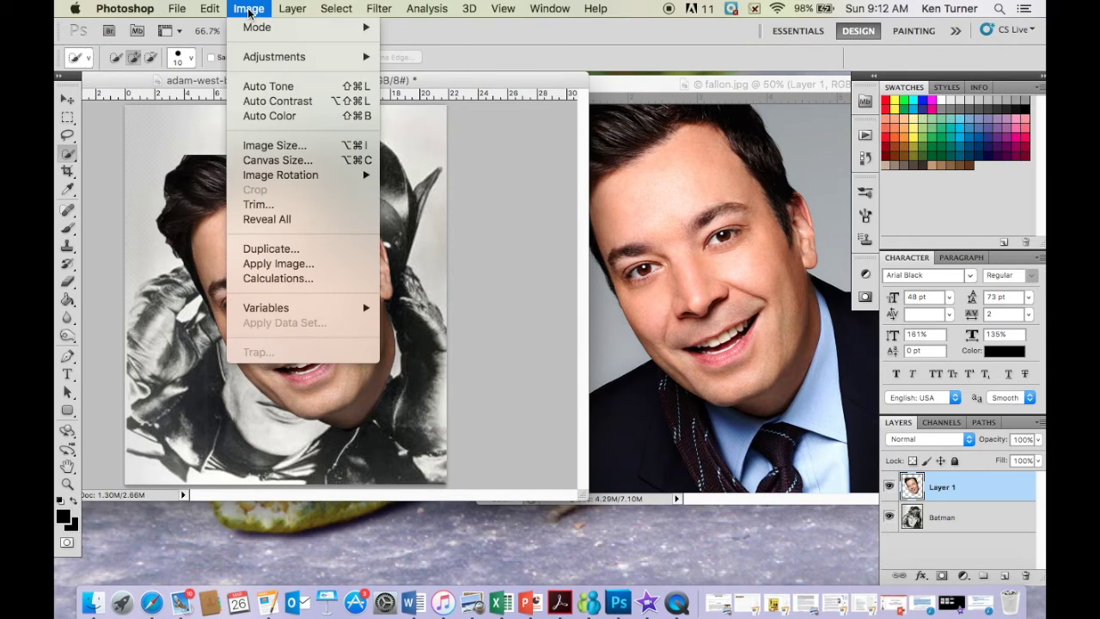
mouse_move(271, 178)
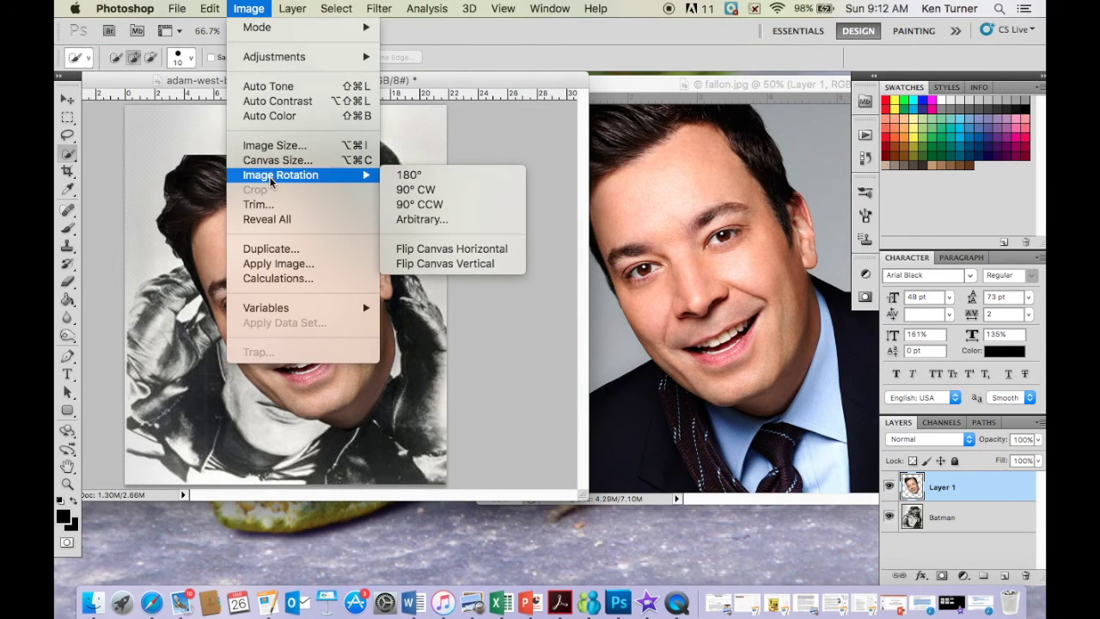
left_click(446, 251)
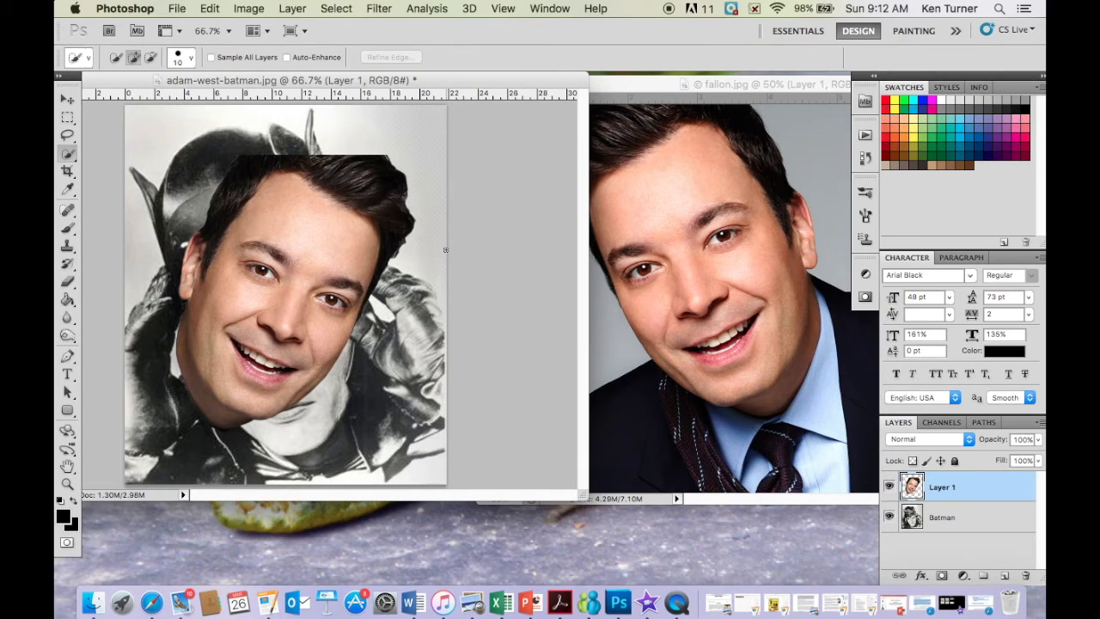
key("super+z")
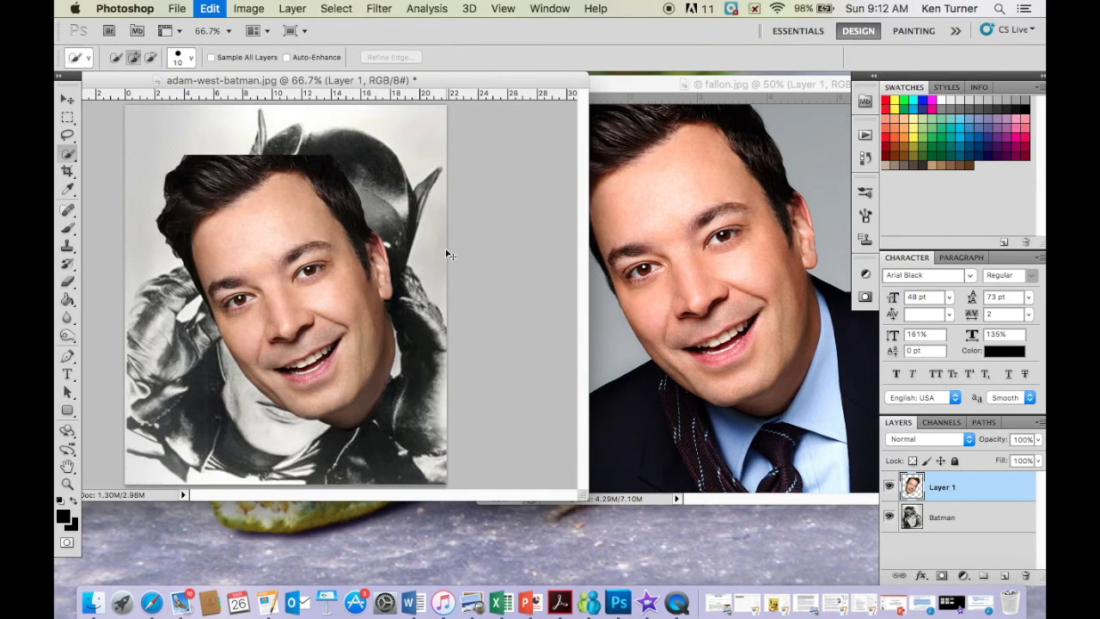
Flip only Fallon's head layer horizontally so it tilts the same way as Batman's face
left_click(176, 8)
mouse_move(209, 10)
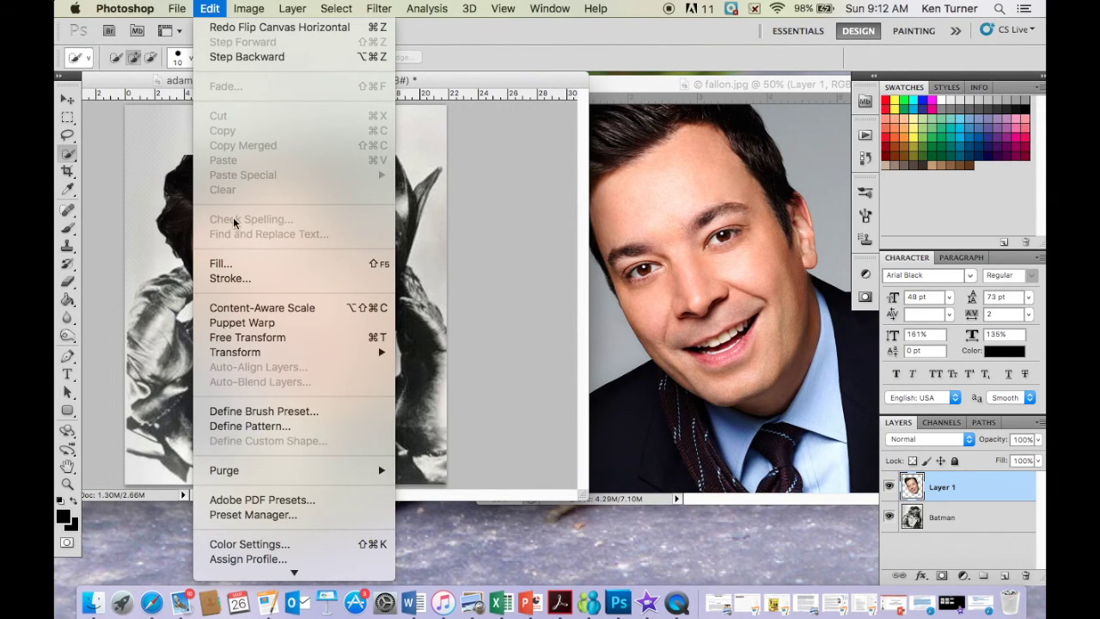
mouse_move(238, 357)
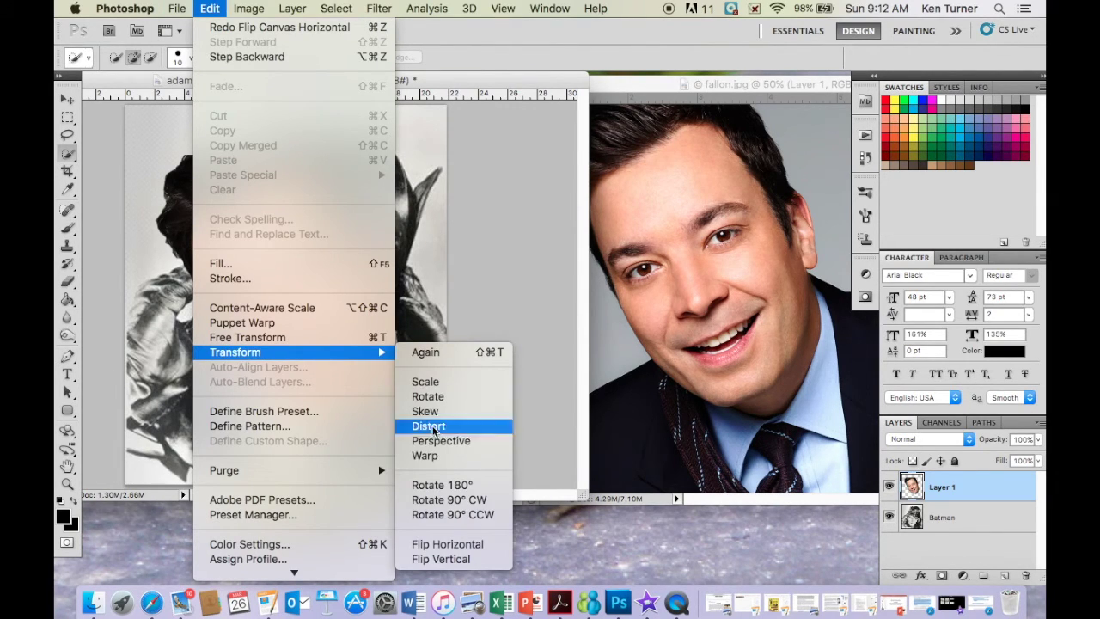
left_click(440, 548)
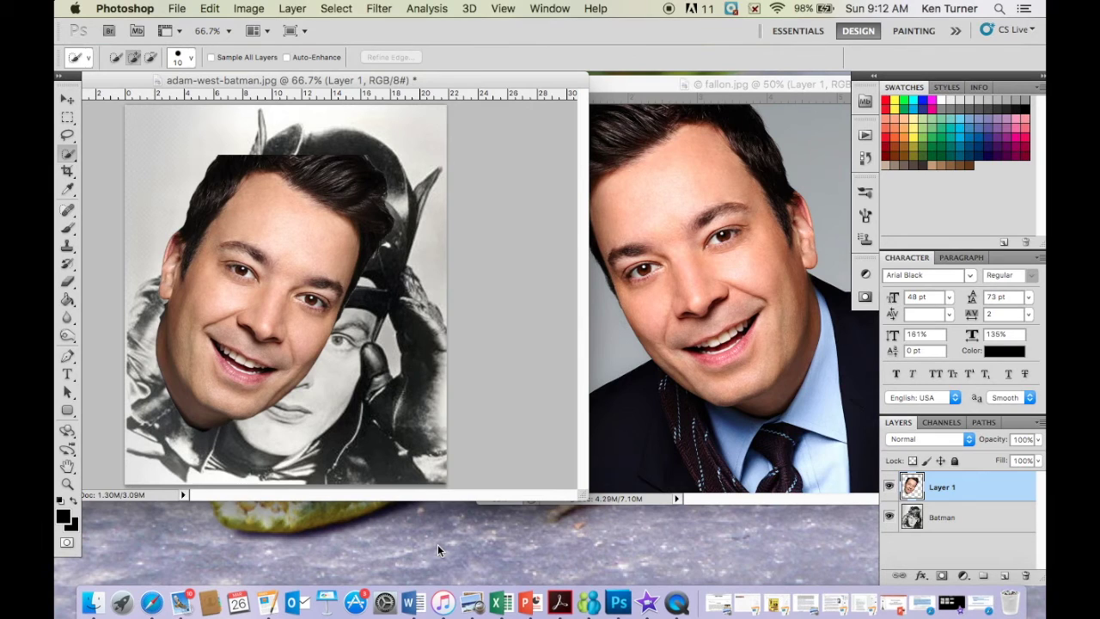
Lower the opacity of Fallon's head layer to 47% and position it over Batman's face below the mask
left_click(72, 102)
left_click_drag(287, 250, 330, 291)
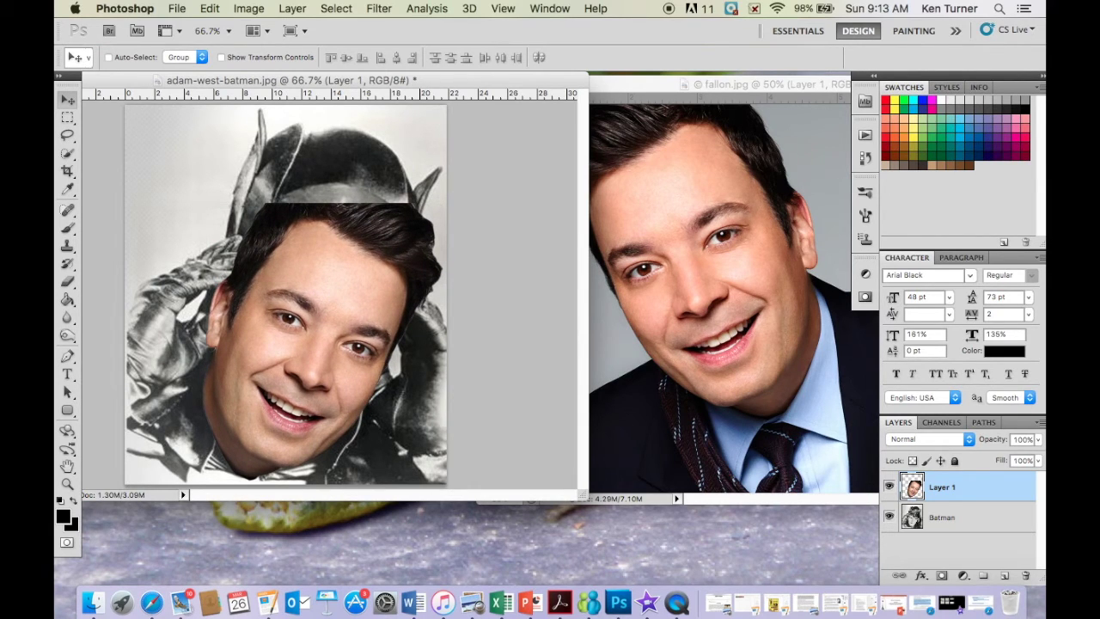
left_click(1039, 440)
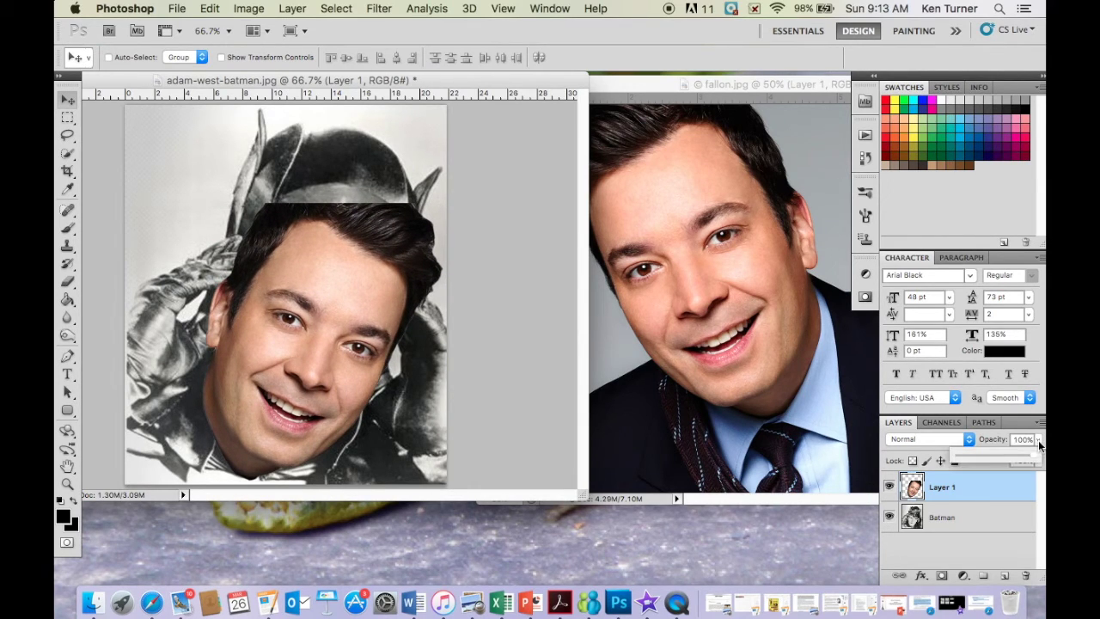
left_click(992, 455)
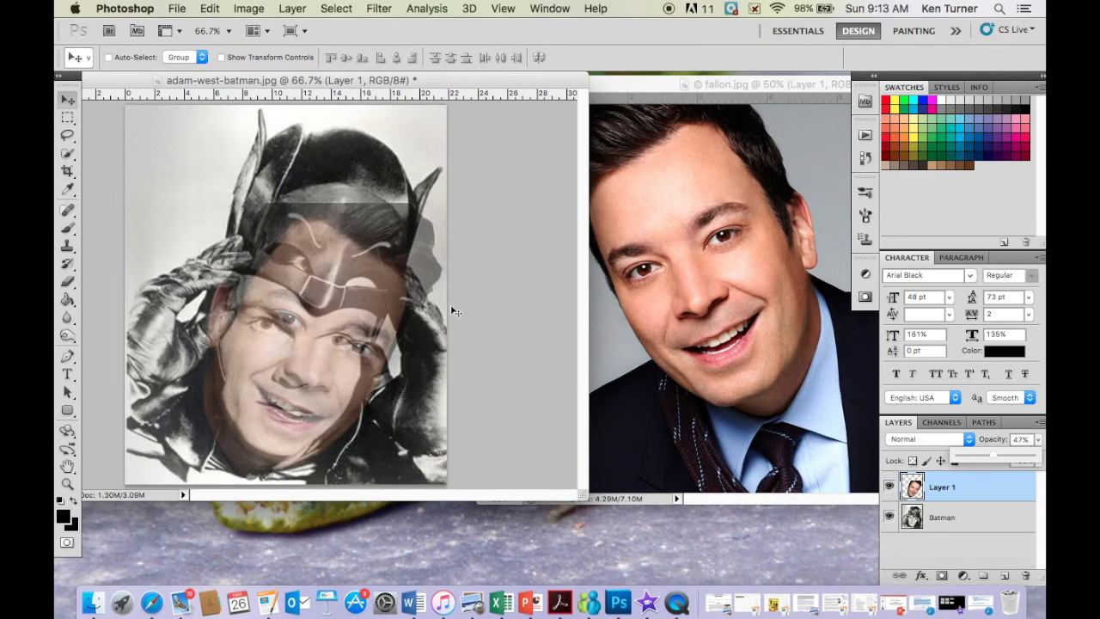
left_click_drag(352, 276, 327, 276)
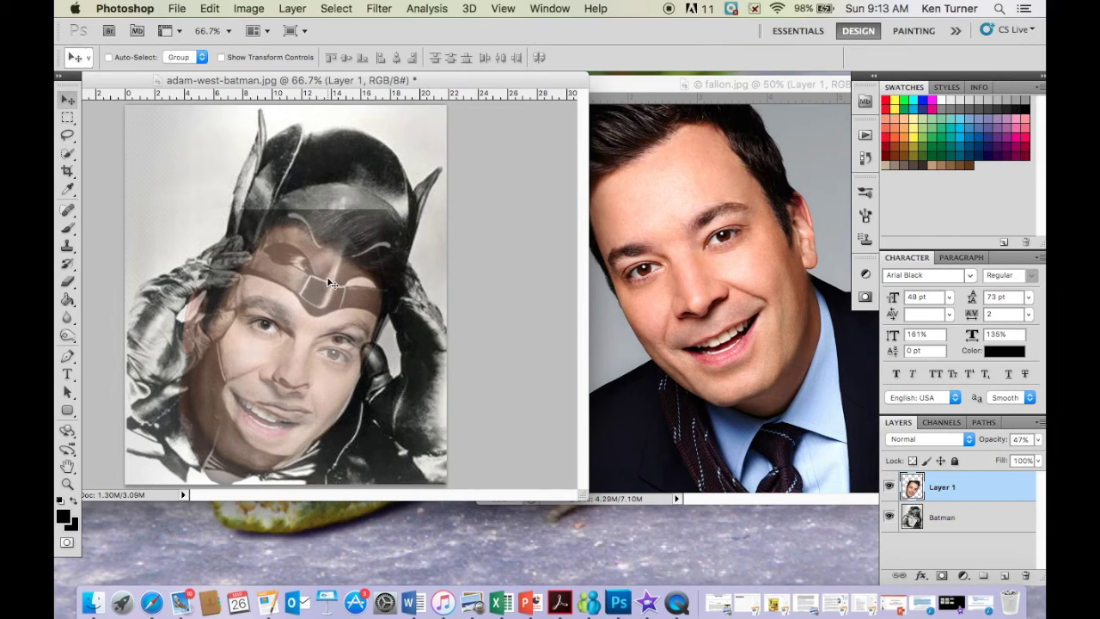
Rotate Fallon's head layer by -8.15° and shift it so the features line up with Batman's face
key("ctrl+t")
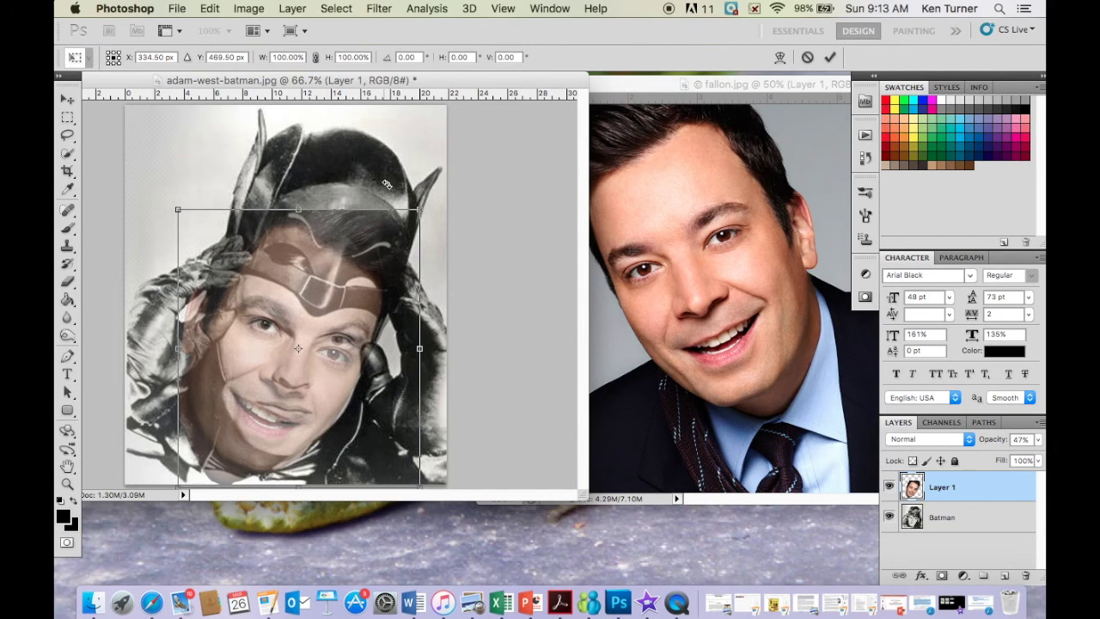
left_click_drag(431, 187, 412, 163)
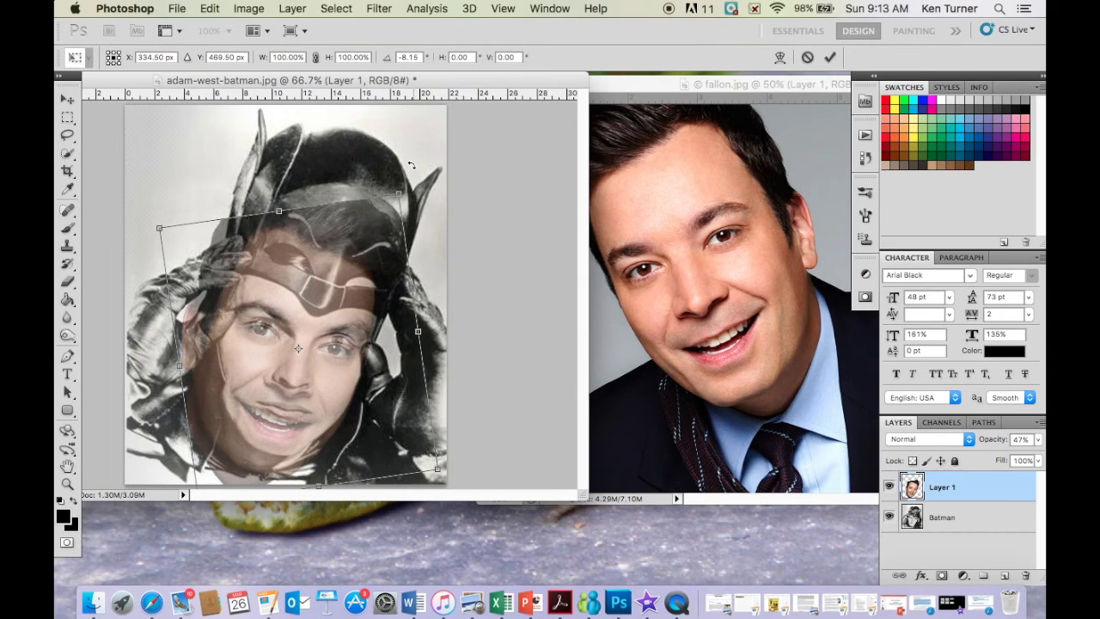
left_click_drag(313, 375, 321, 362)
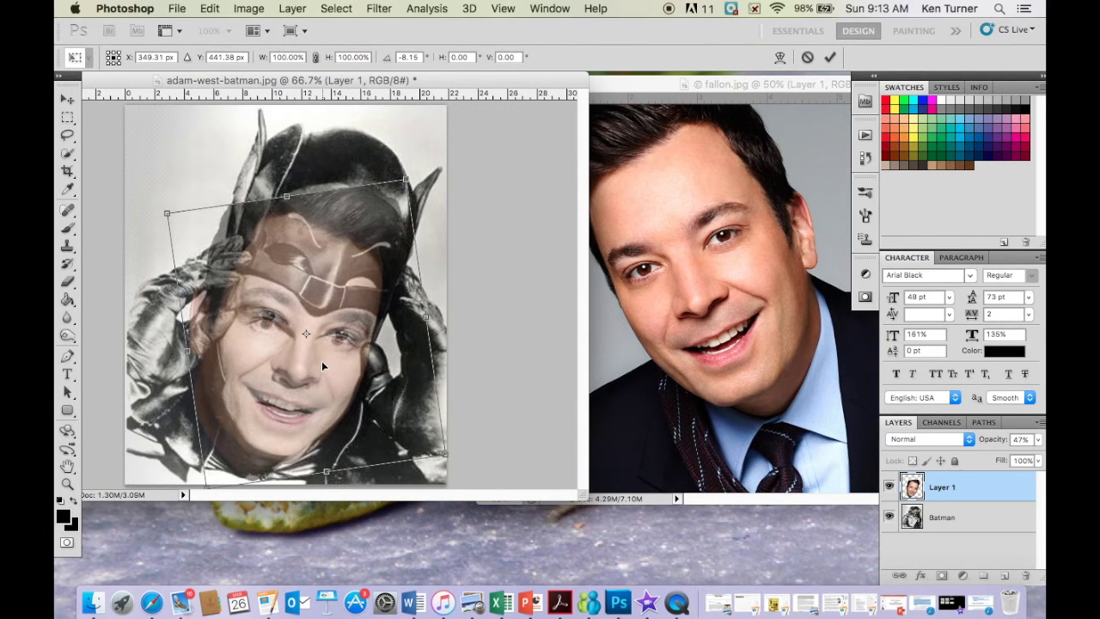
key("Return")
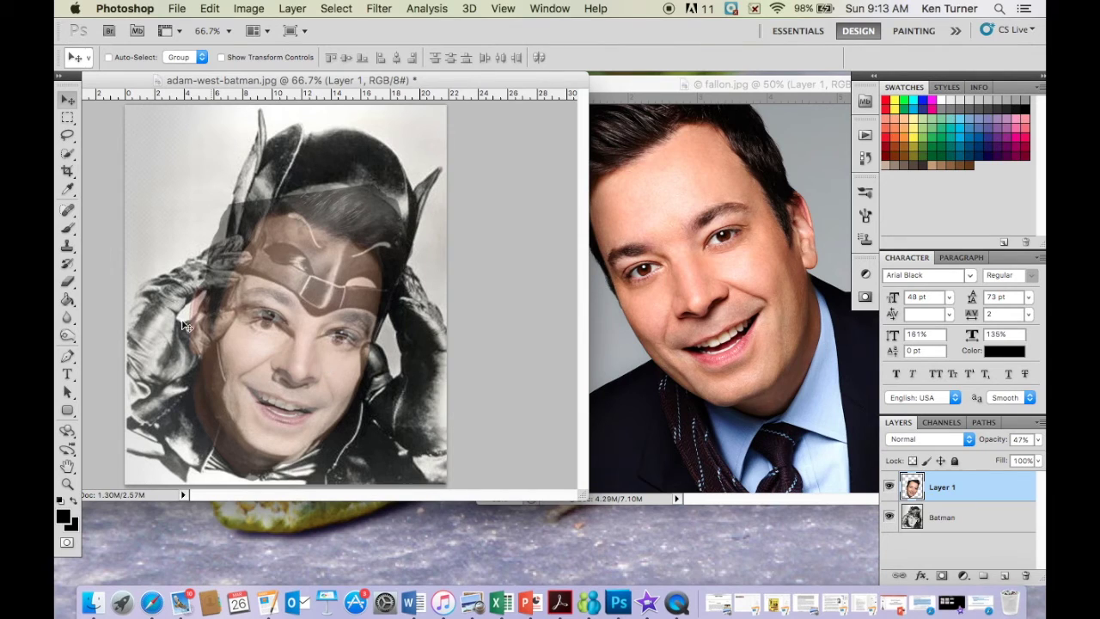
Erase Fallon's hair and forehead over Batman's cowl and mask with a soft 80 px eraser
left_click(68, 283)
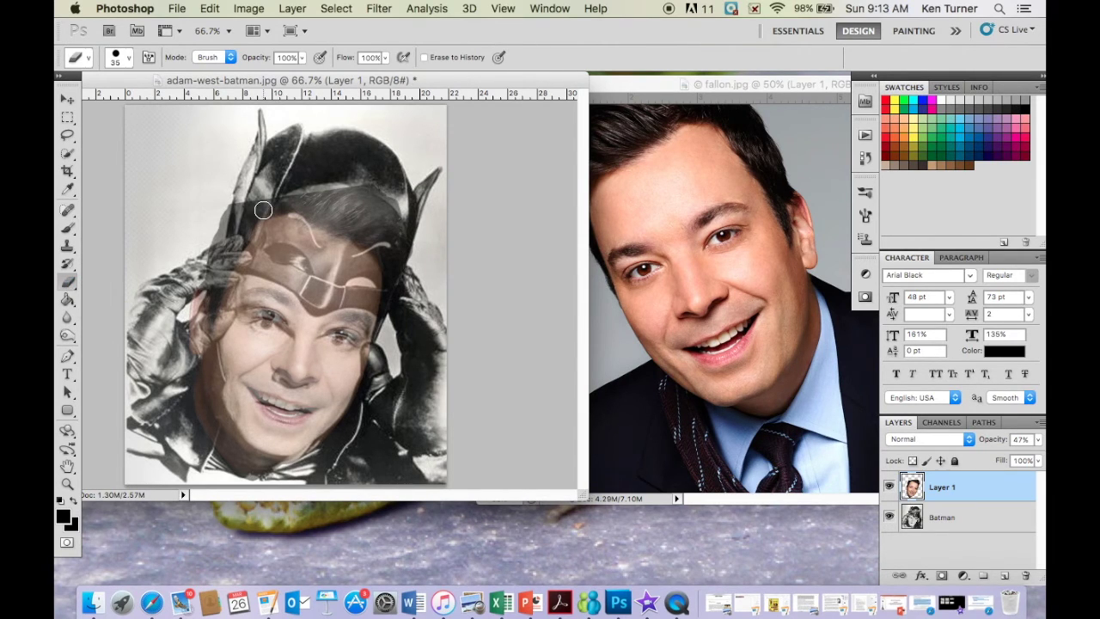
left_click(130, 56)
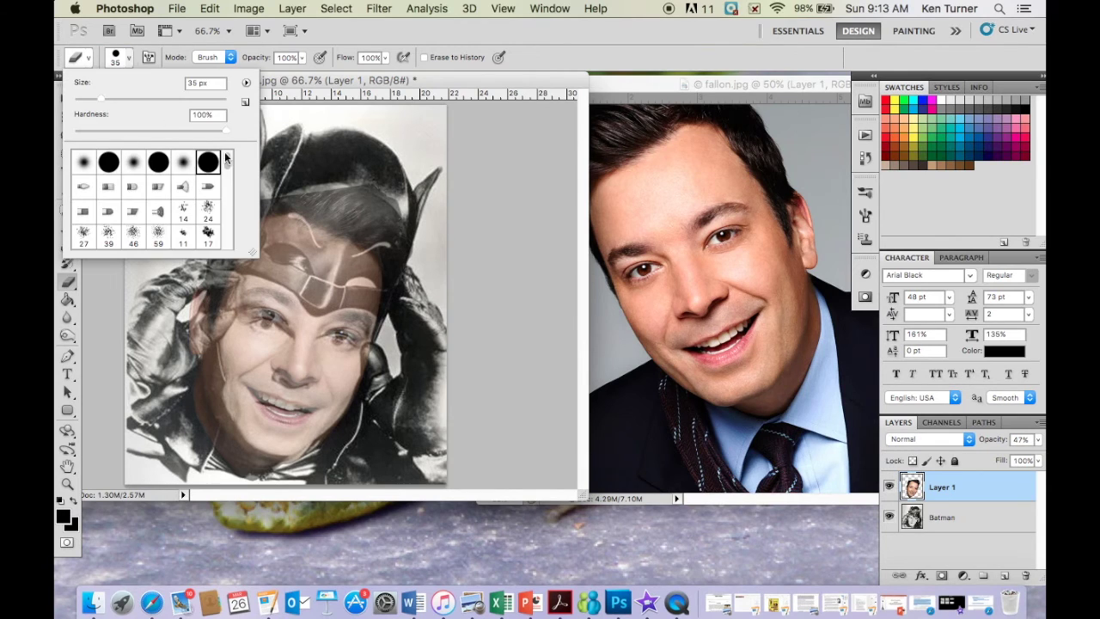
left_click(183, 165)
left_click(319, 151)
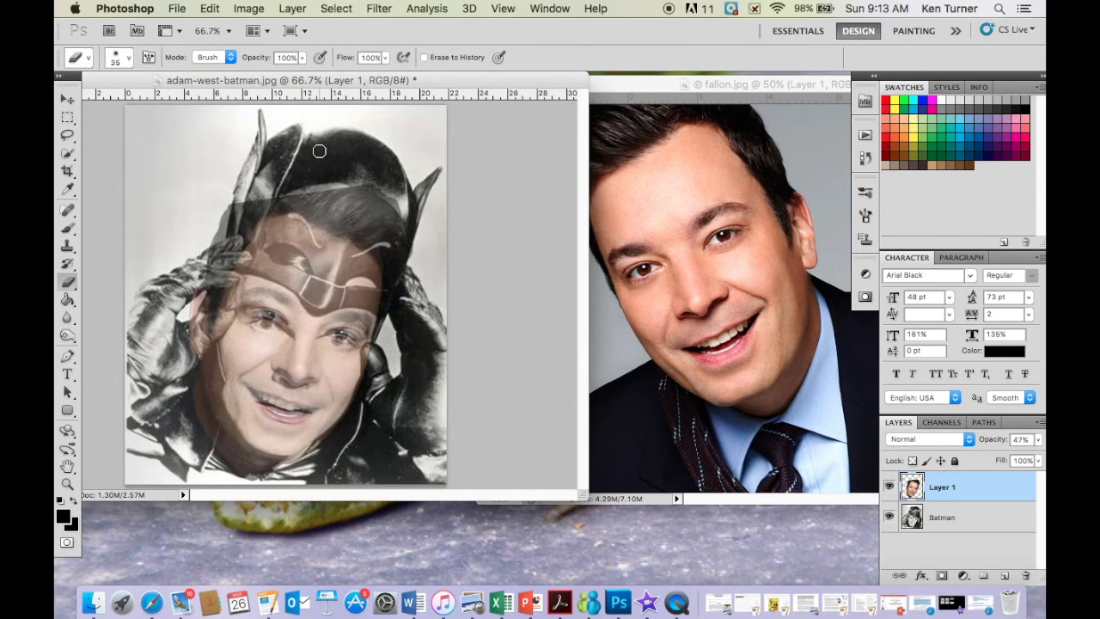
key("bracketright")
key("bracketright")
key("bracketright")
key("bracketright")
key("bracketright")
mouse_move(357, 164)
left_mouse_down()
mouse_move(396, 215)
mouse_move(311, 185)
mouse_move(236, 199)
mouse_move(352, 184)
mouse_move(251, 195)
mouse_move(217, 211)
mouse_move(242, 227)
mouse_move(302, 208)
mouse_move(327, 224)
mouse_move(404, 228)
mouse_move(417, 290)
mouse_move(409, 309)
mouse_move(363, 250)
mouse_move(320, 232)
mouse_move(278, 221)
mouse_move(234, 243)
mouse_move(377, 259)
mouse_move(280, 230)
left_mouse_up()
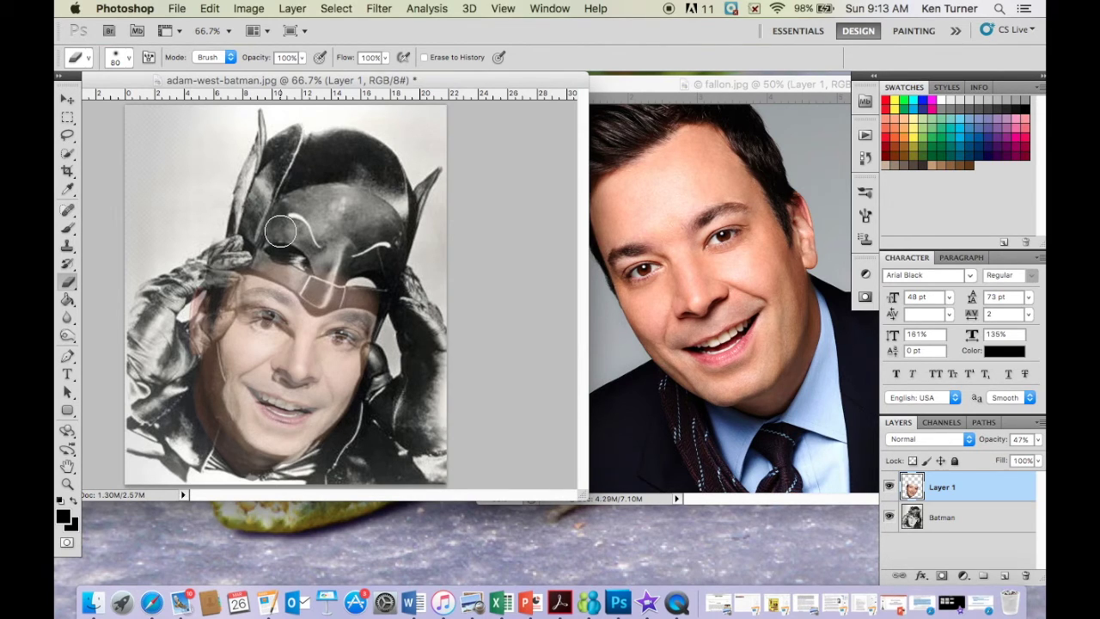
mouse_move(280, 230)
left_mouse_down()
mouse_move(259, 256)
mouse_move(304, 282)
mouse_move(383, 297)
mouse_move(316, 275)
left_mouse_up()
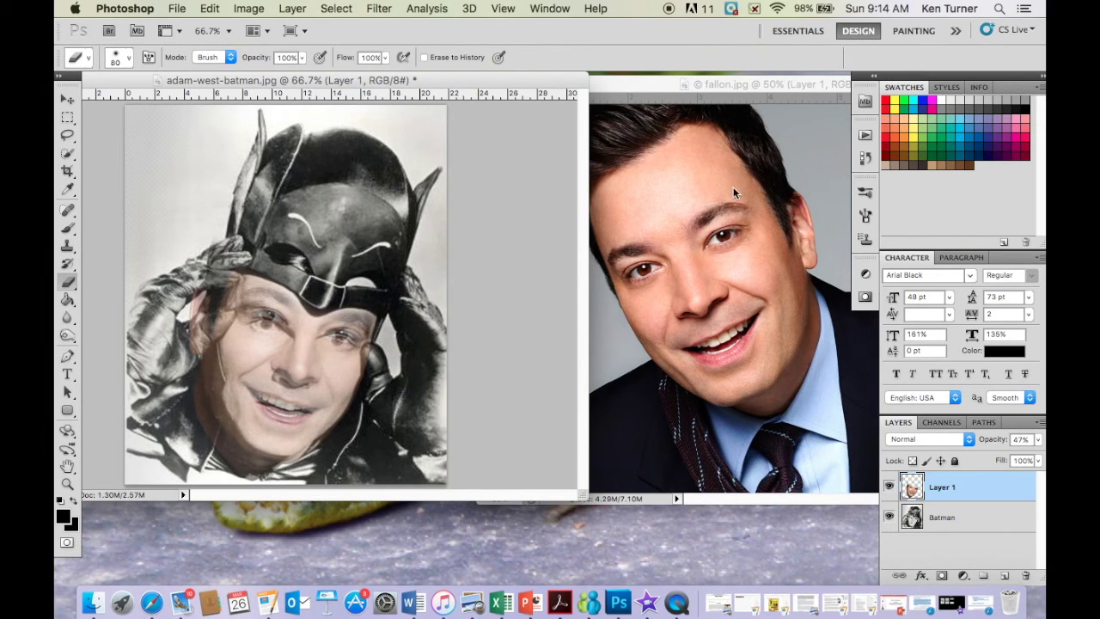
Restore the head layer's opacity to 100% and erase Fallon's ear, sideburn and neck over the glove and collar
left_click(1039, 441)
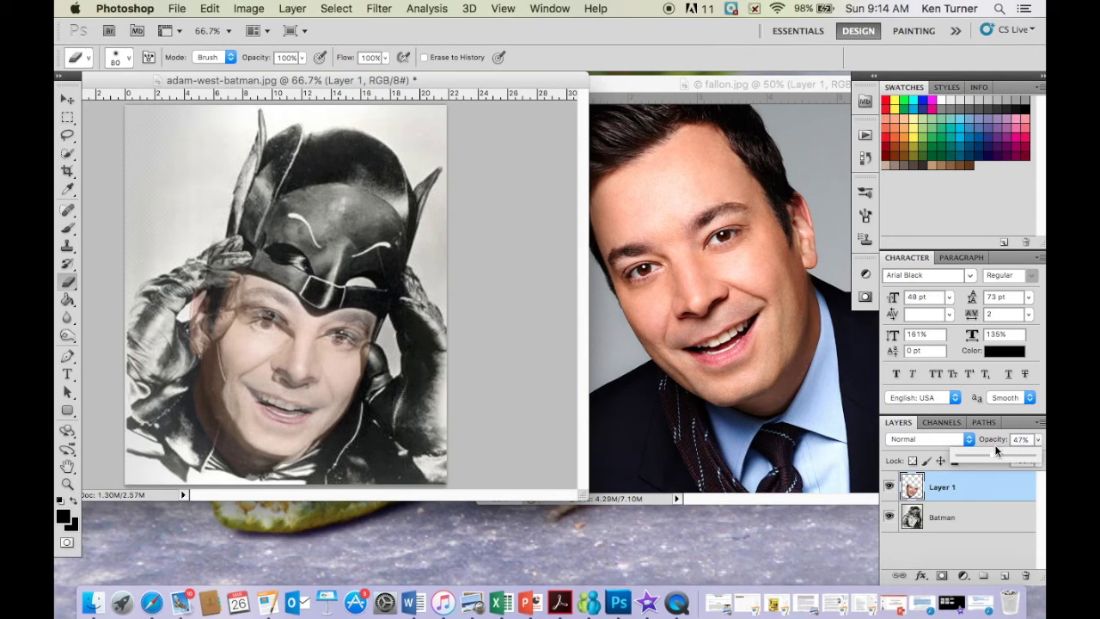
left_click_drag(990, 454, 1043, 459)
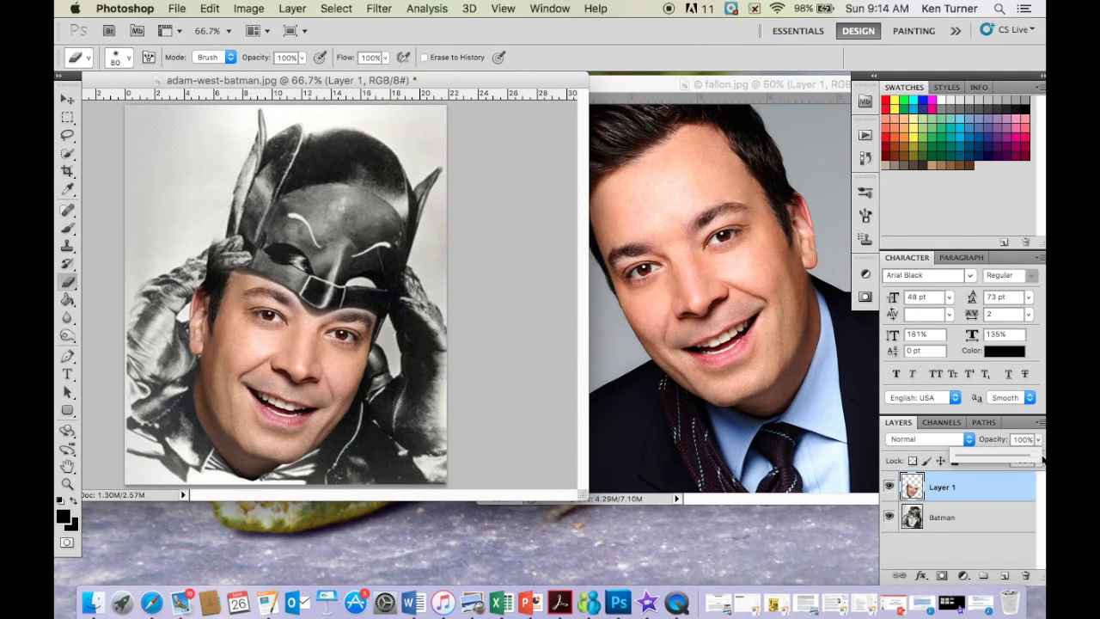
mouse_move(197, 316)
left_mouse_down()
mouse_move(231, 258)
mouse_move(184, 376)
left_mouse_up()
mouse_move(273, 474)
left_mouse_down()
mouse_move(202, 463)
mouse_move(180, 395)
mouse_move(196, 380)
mouse_move(210, 434)
mouse_move(219, 313)
mouse_move(169, 314)
left_mouse_up()
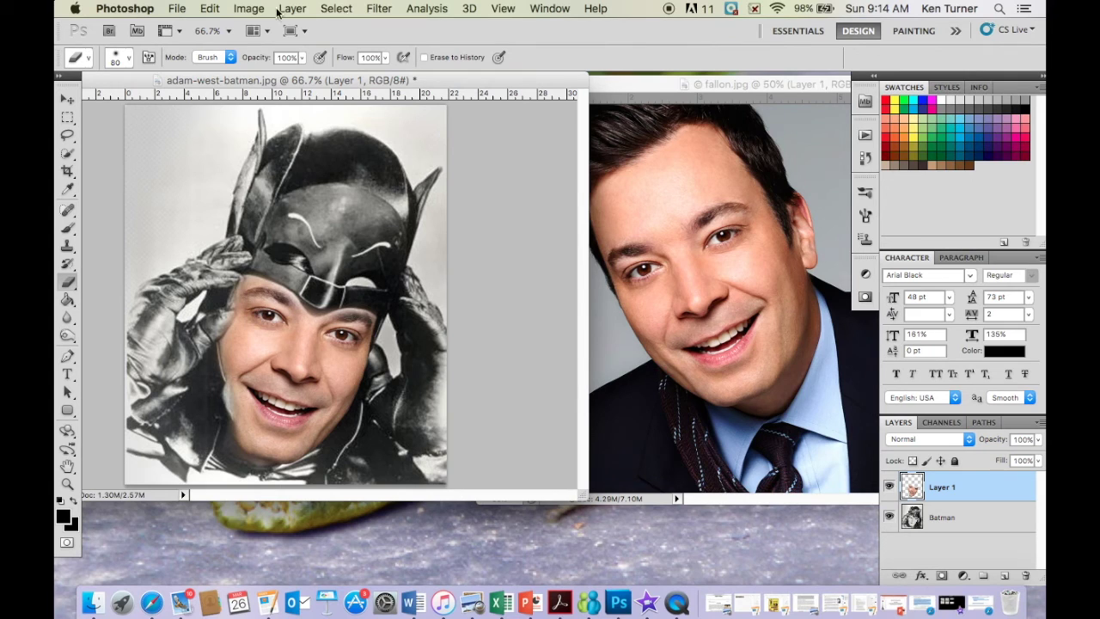
Desaturate Fallon's face layer to match the black-and-white Batman photo
left_click(250, 10)
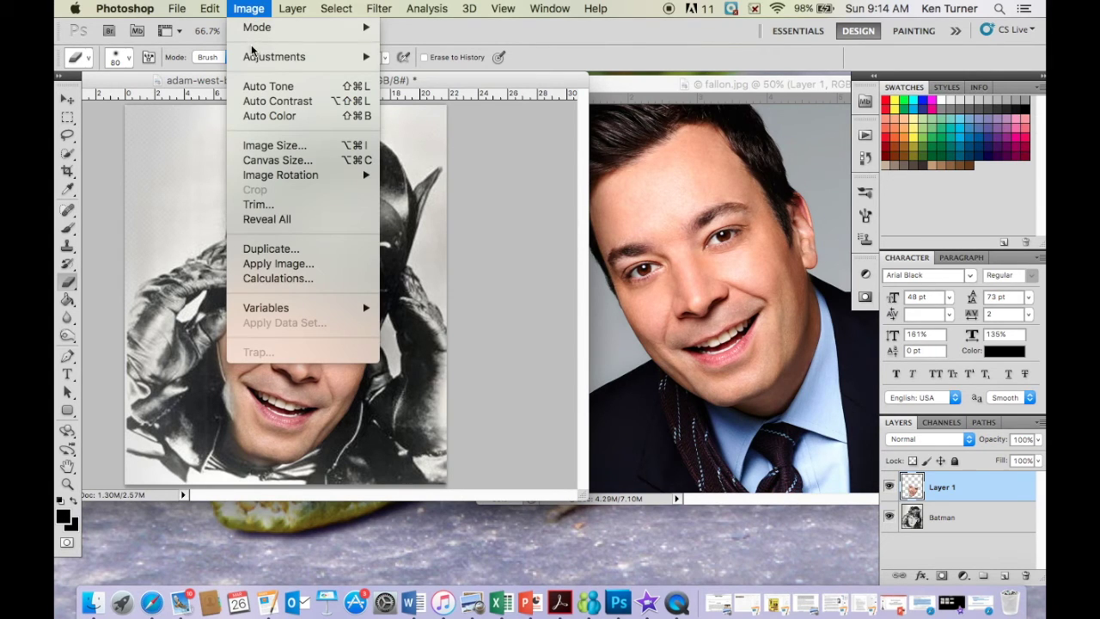
mouse_move(252, 59)
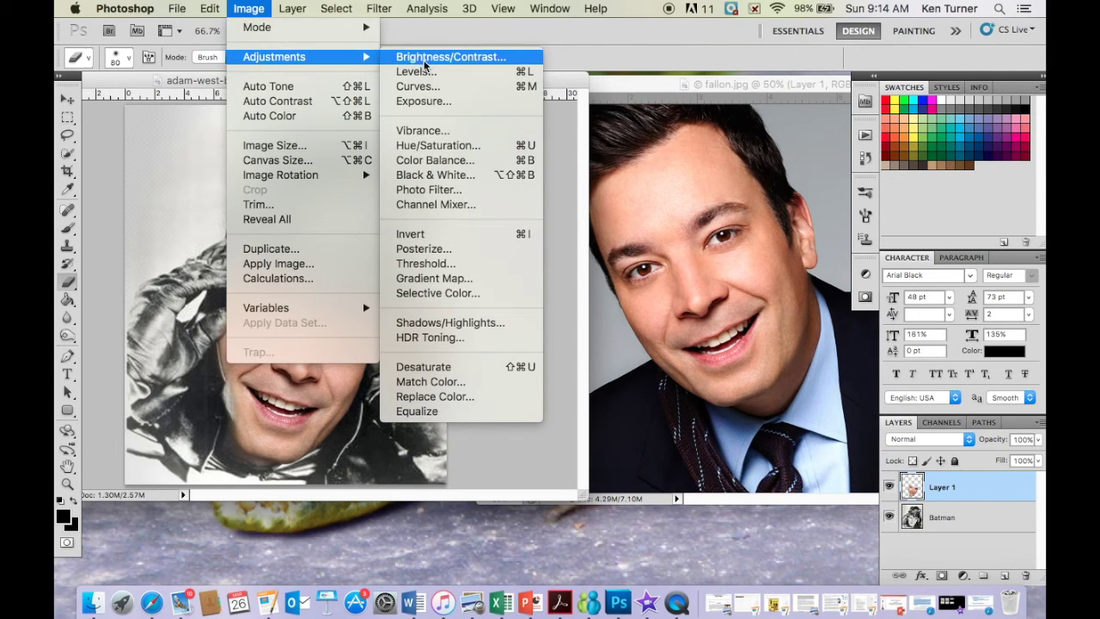
left_click(415, 367)
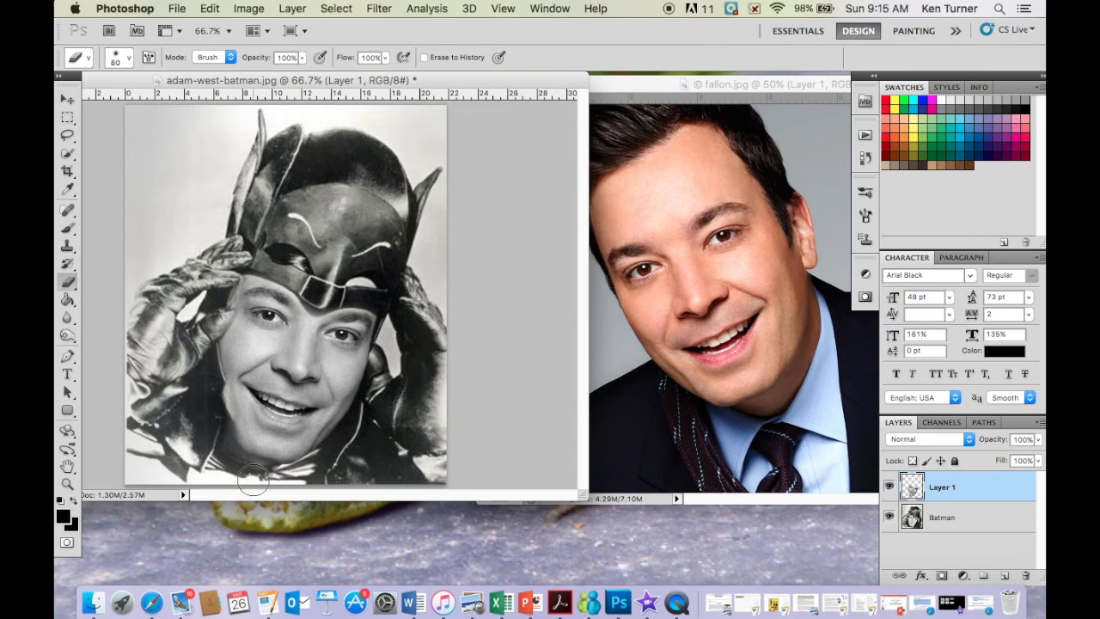
Clean up Fallon's chin, jaw and the cheek edge beside the glove's thumb, switching to a hard 50 px eraser
mouse_move(214, 454)
left_mouse_down()
mouse_move(269, 478)
mouse_move(234, 472)
mouse_move(214, 452)
mouse_move(273, 480)
left_mouse_up()
left_click(130, 63)
left_click(208, 162)
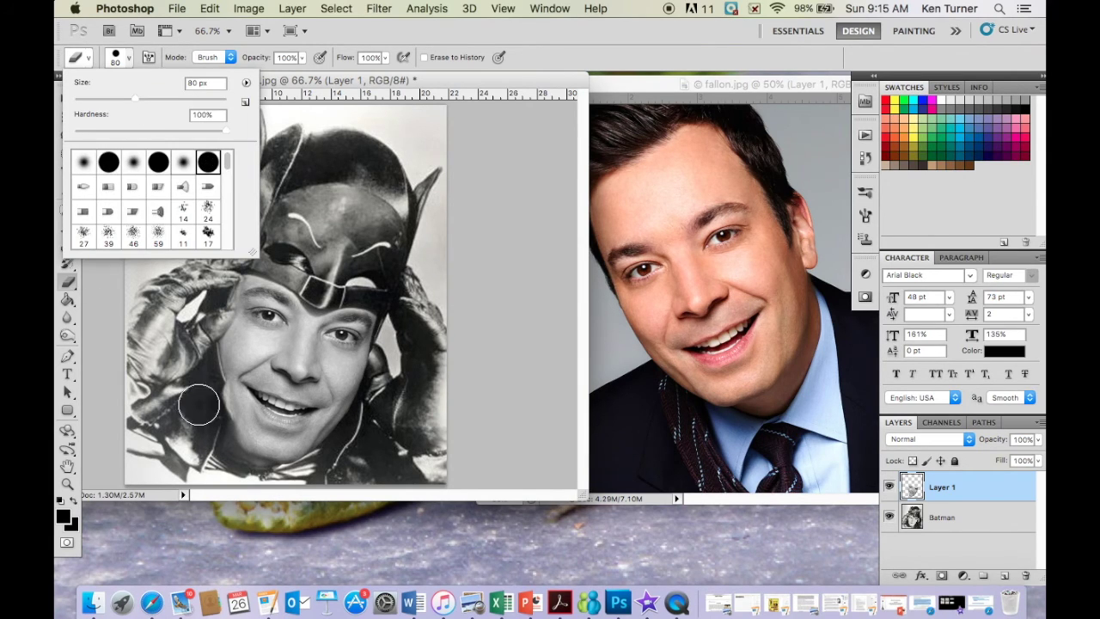
left_click(201, 454)
key("bracketleft")
key("bracketleft")
key("bracketleft")
mouse_move(204, 454)
left_mouse_down()
mouse_move(267, 477)
mouse_move(236, 465)
left_mouse_up()
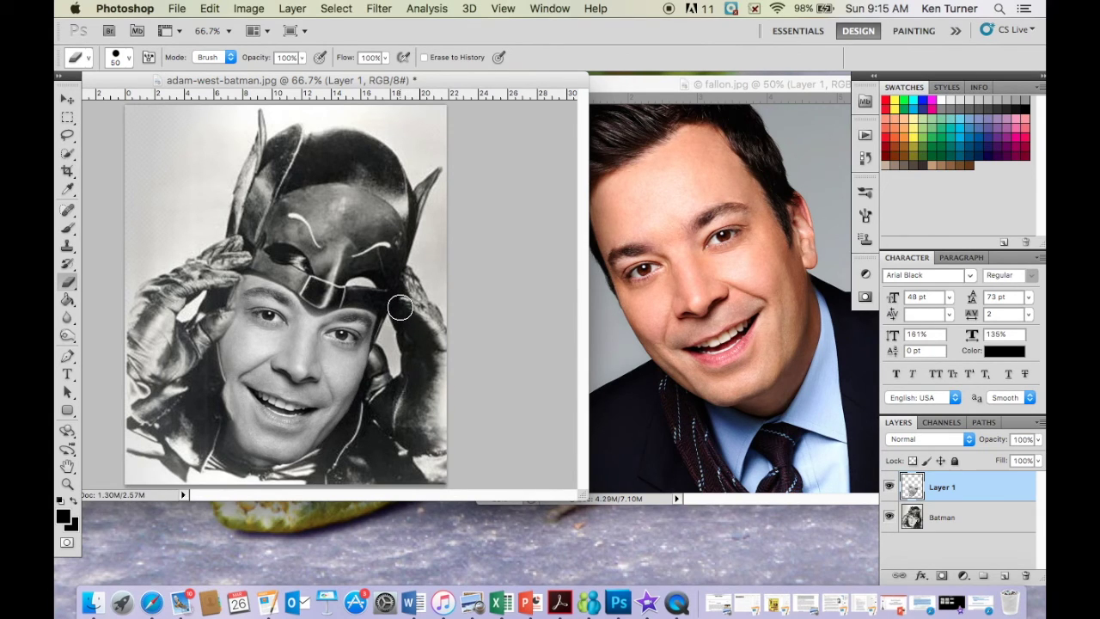
left_click_drag(387, 334, 374, 361)
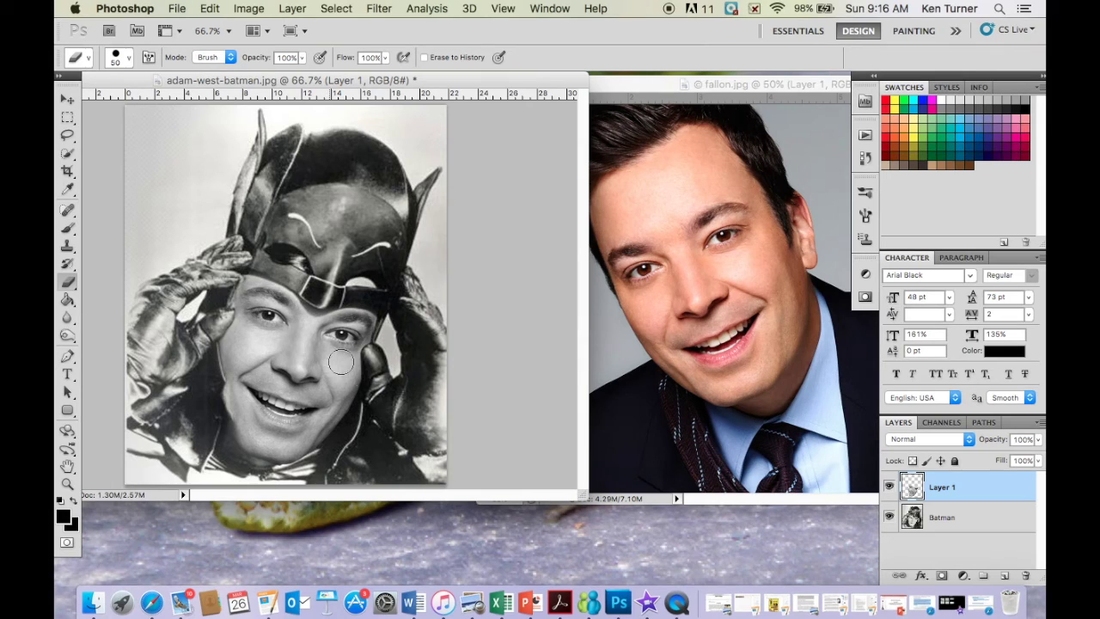
Apply a Gaussian Blur with a radius of 0.8 pixels to Fallon's face layer
left_click(67, 317)
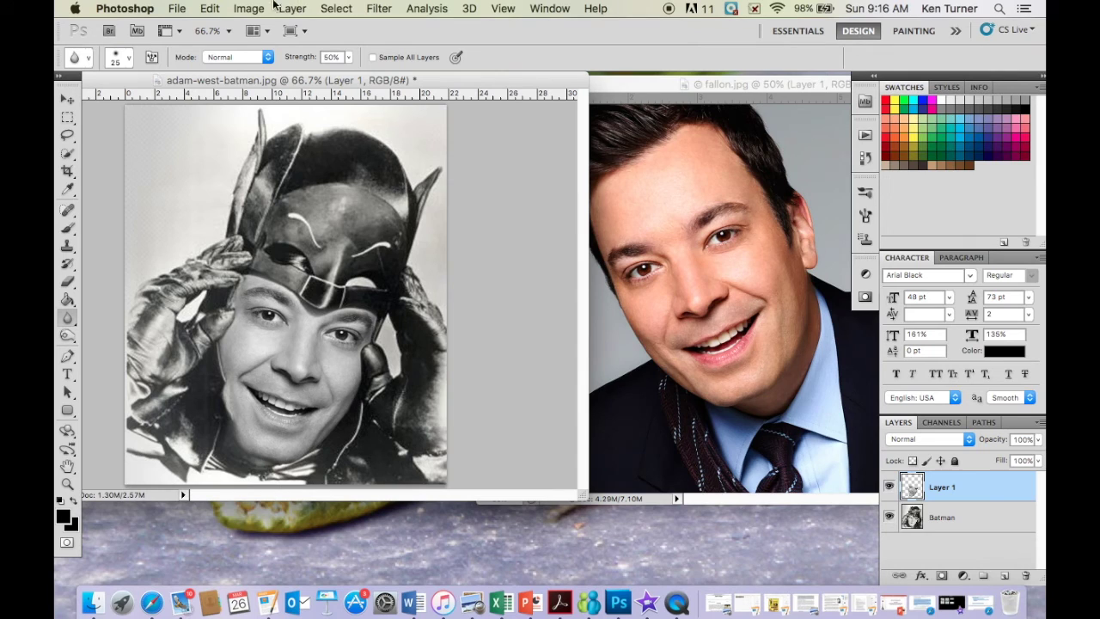
left_click(376, 9)
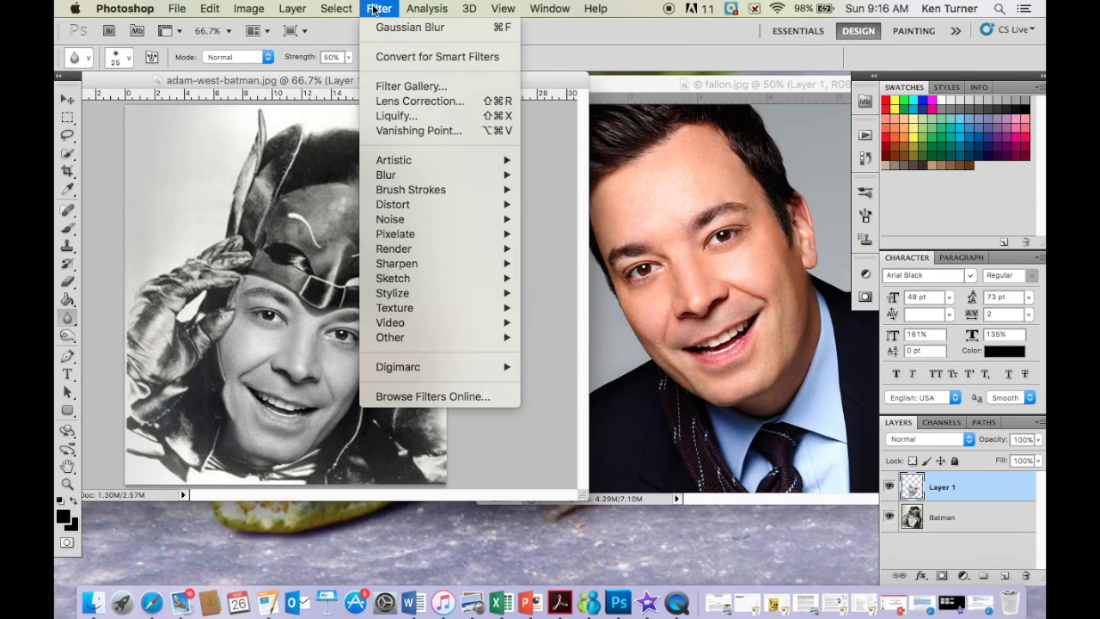
mouse_move(388, 178)
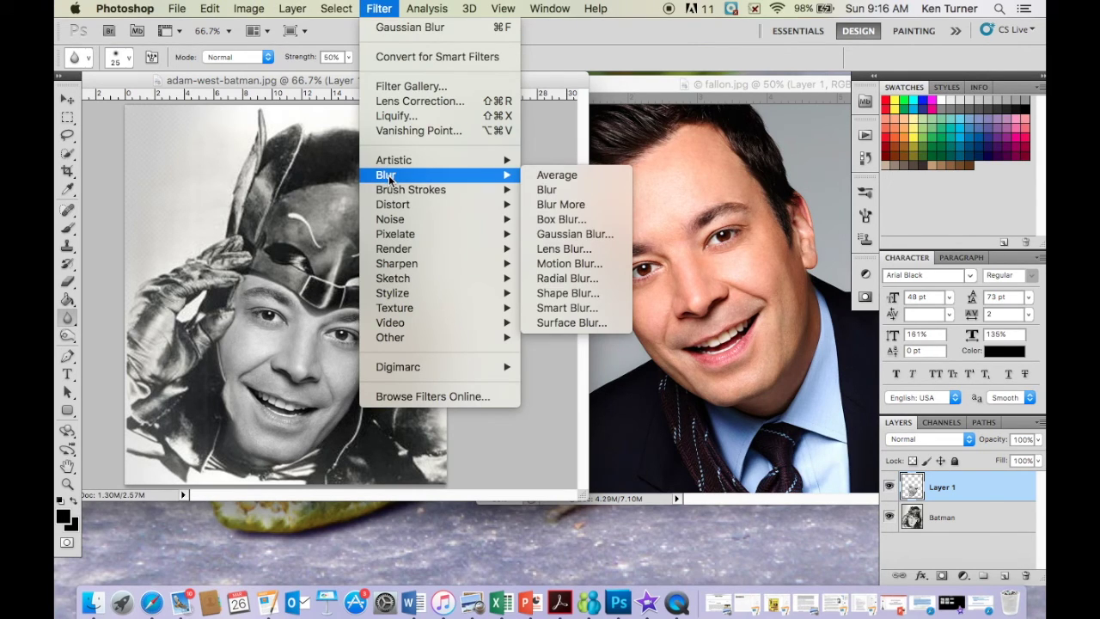
left_click(557, 234)
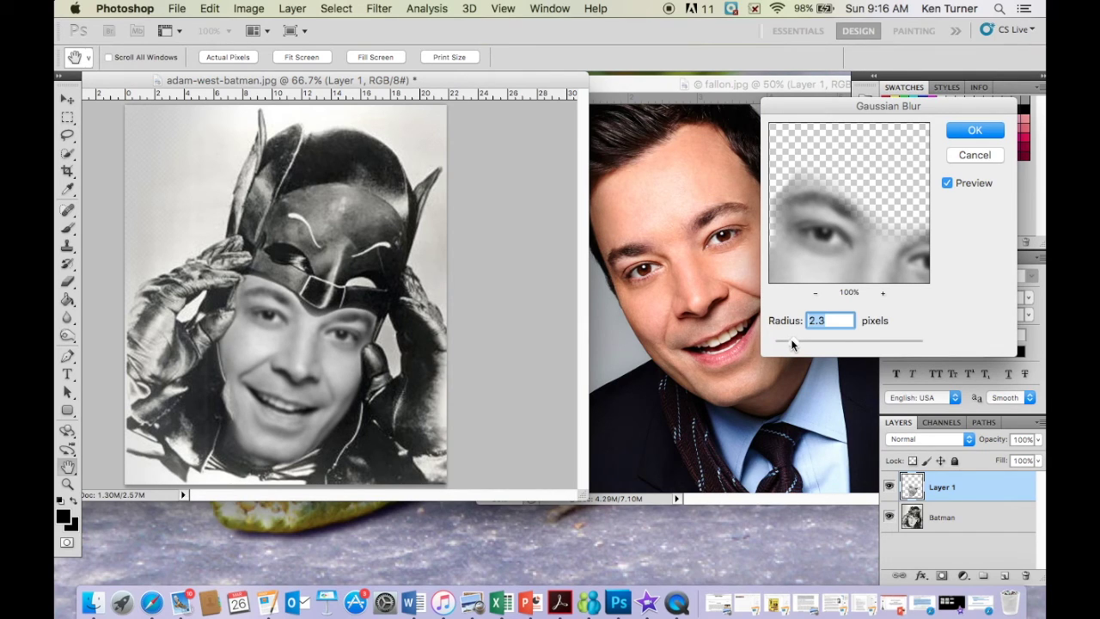
left_click_drag(791, 339, 780, 341)
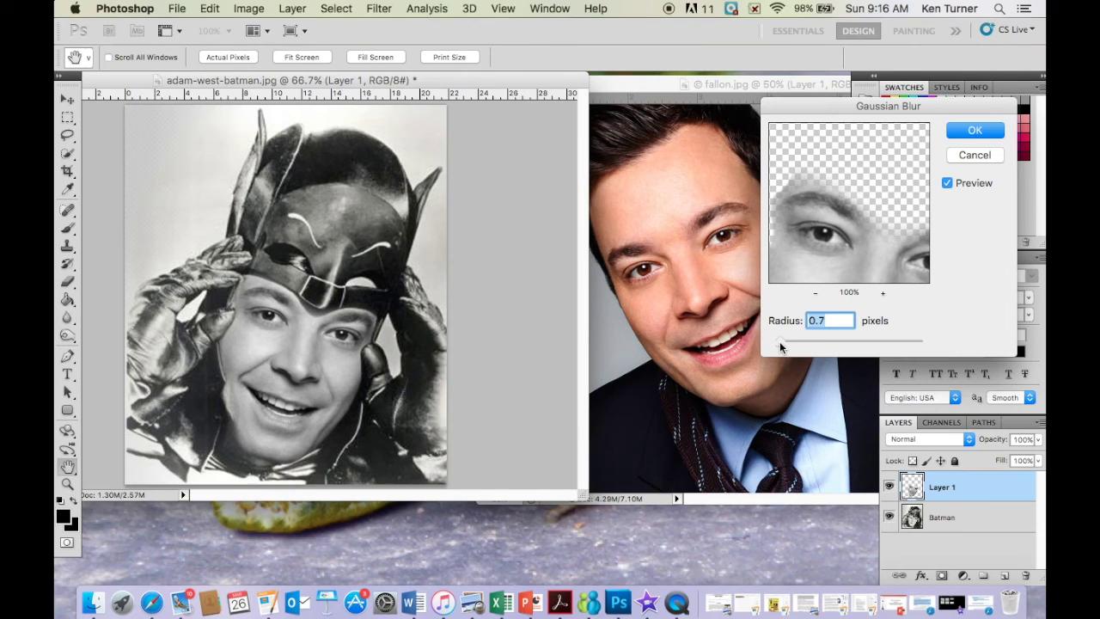
left_click(825, 319)
key("BackSpace")
type("9")
key("Up")
left_click(783, 345)
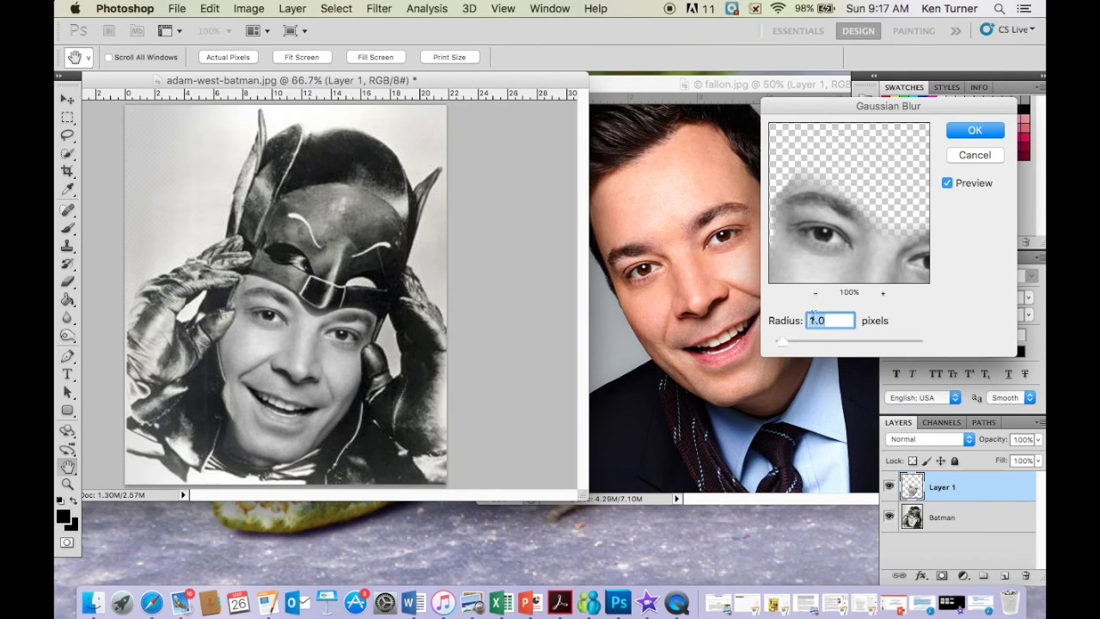
type(".8")
left_click(971, 132)
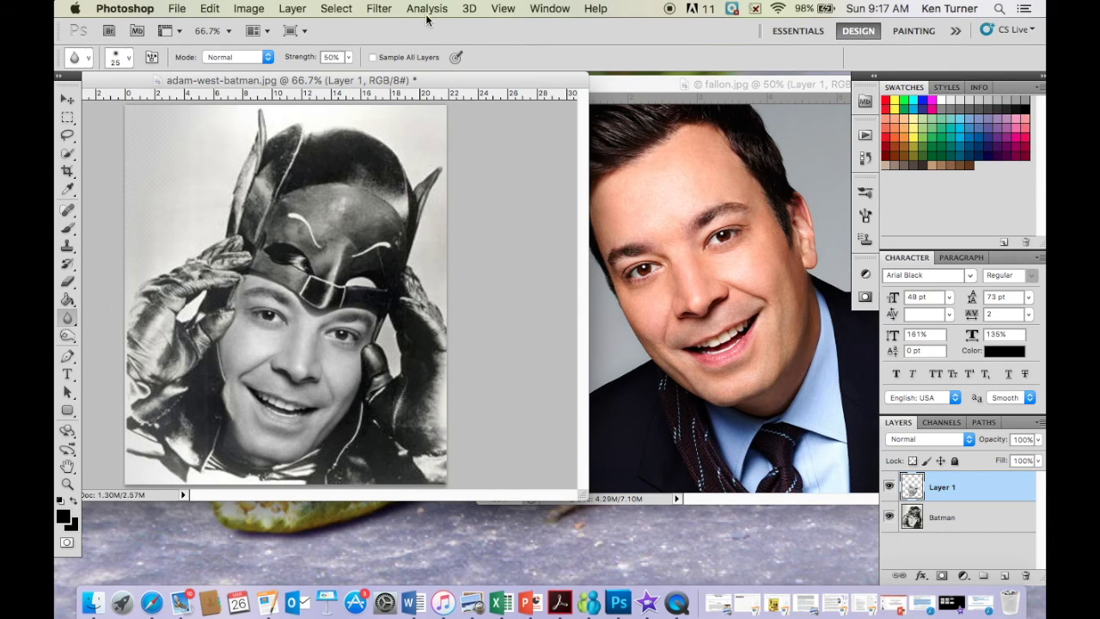
Add monochromatic Gaussian noise at an amount of 2.5% to Fallon's face layer
left_click(376, 9)
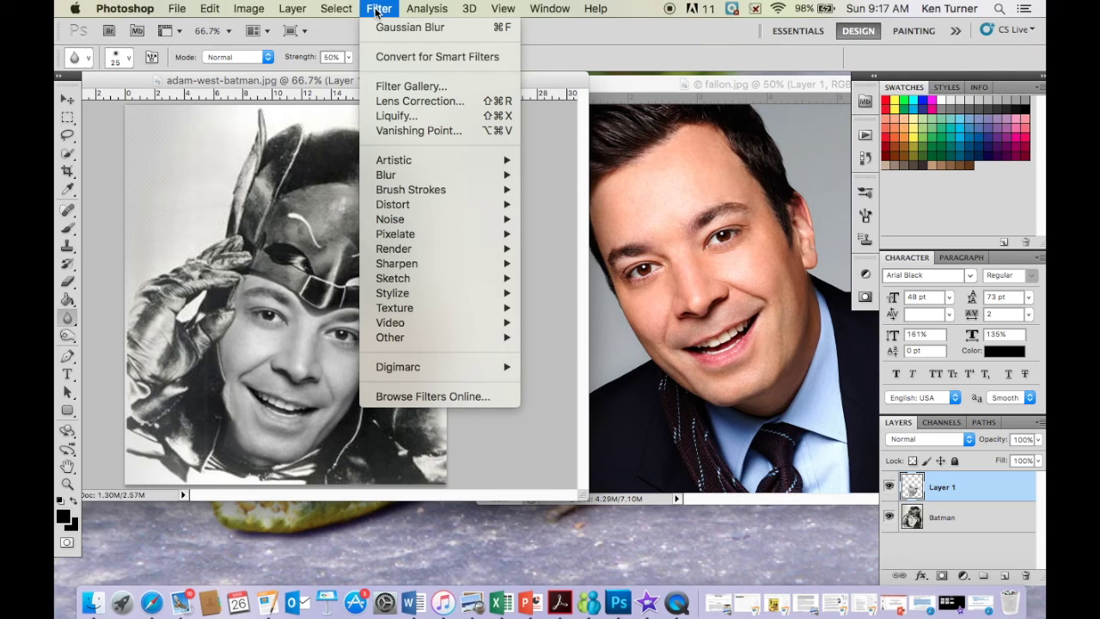
mouse_move(395, 222)
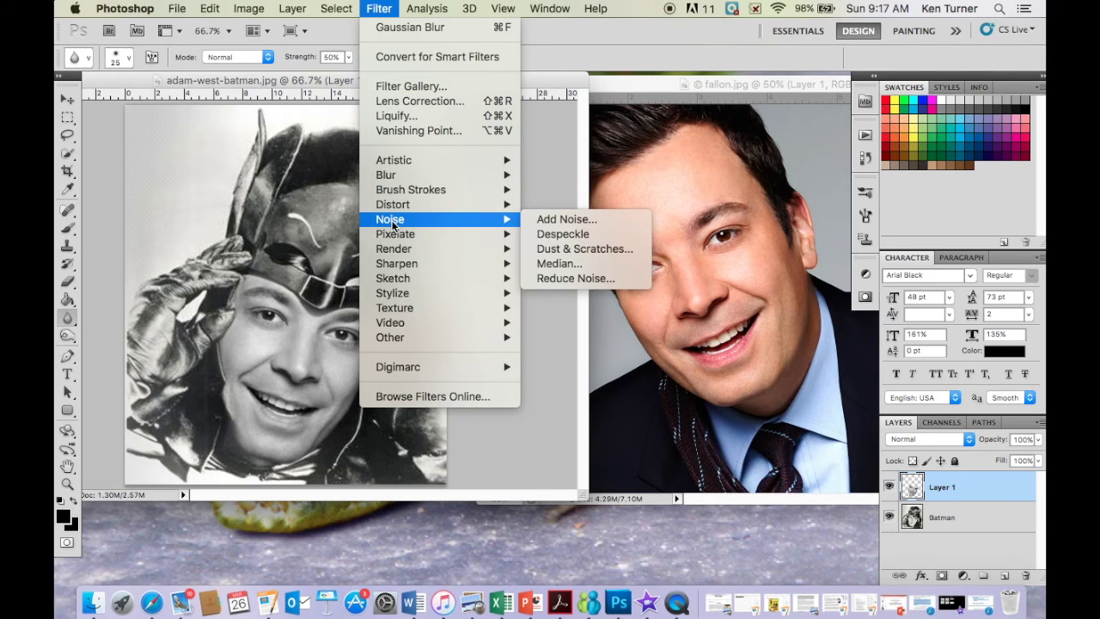
left_click(562, 220)
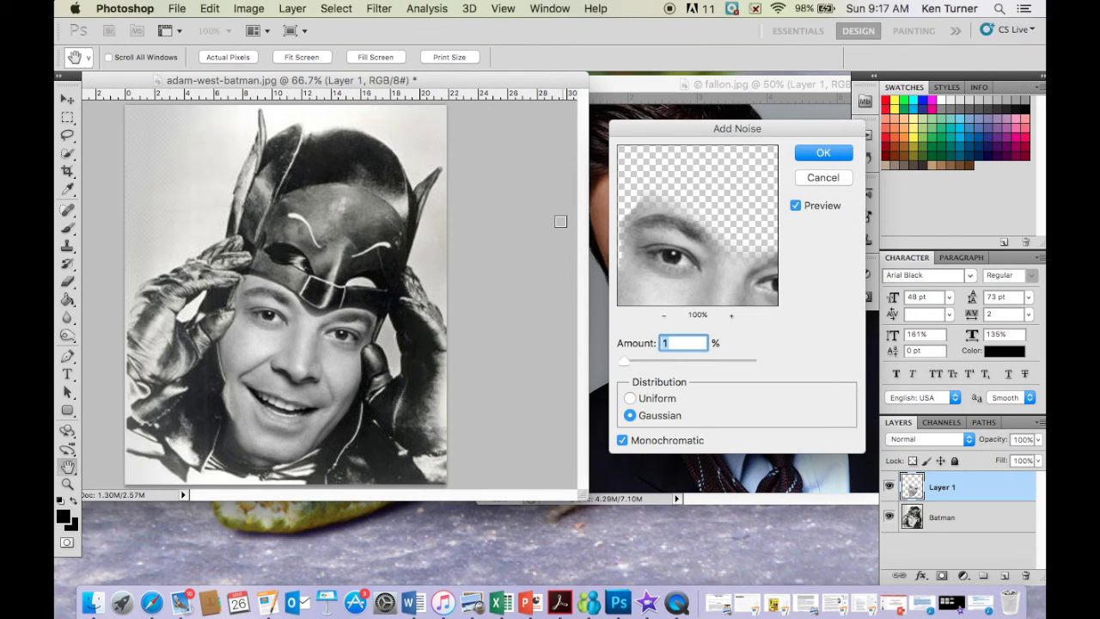
left_click_drag(624, 361, 944, 407)
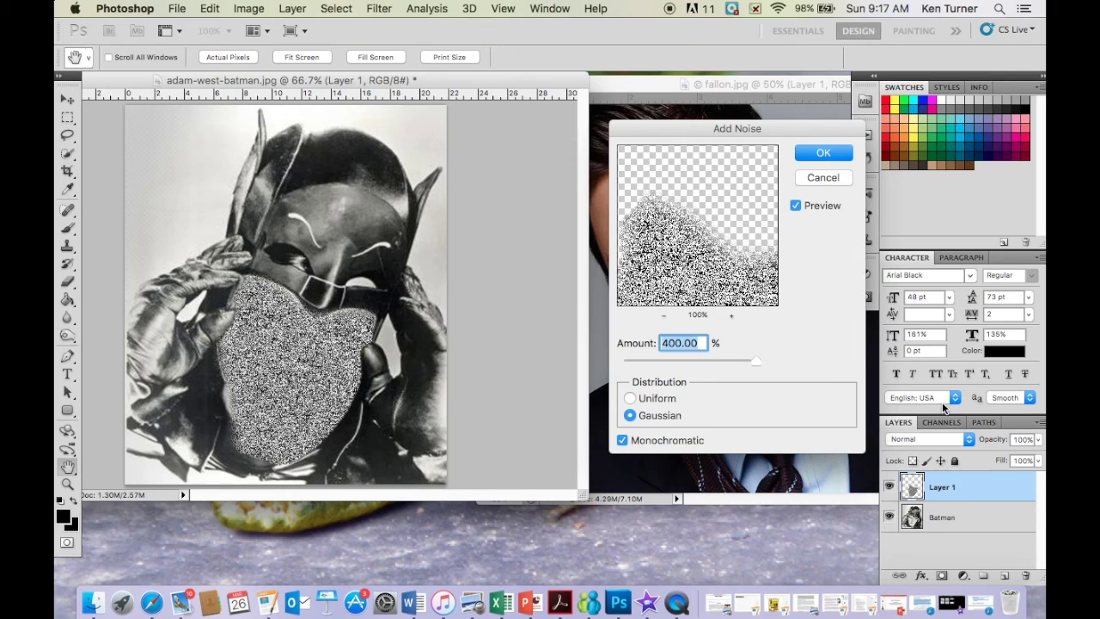
left_click_drag(758, 360, 536, 326)
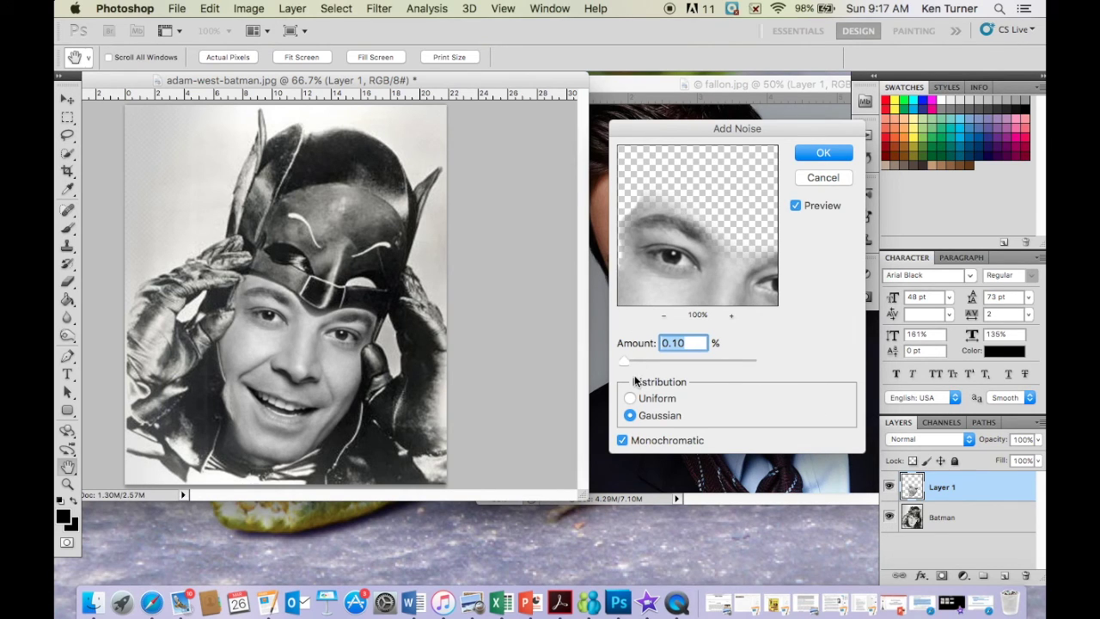
mouse_move(625, 365)
left_mouse_down()
mouse_move(640, 364)
mouse_move(629, 365)
left_mouse_up()
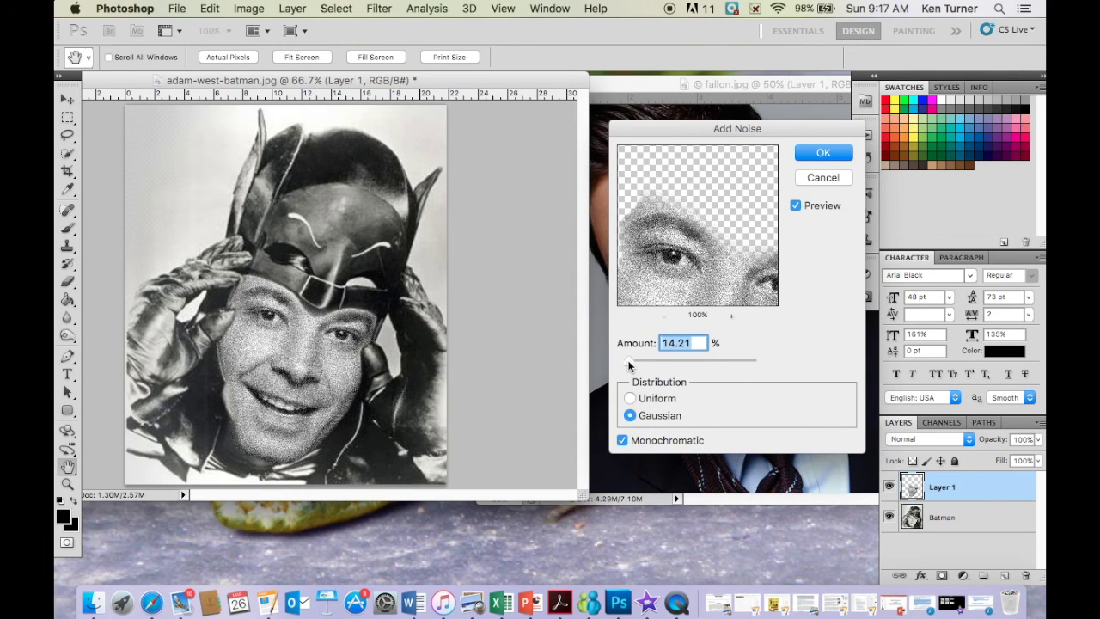
left_click_drag(628, 365, 626, 367)
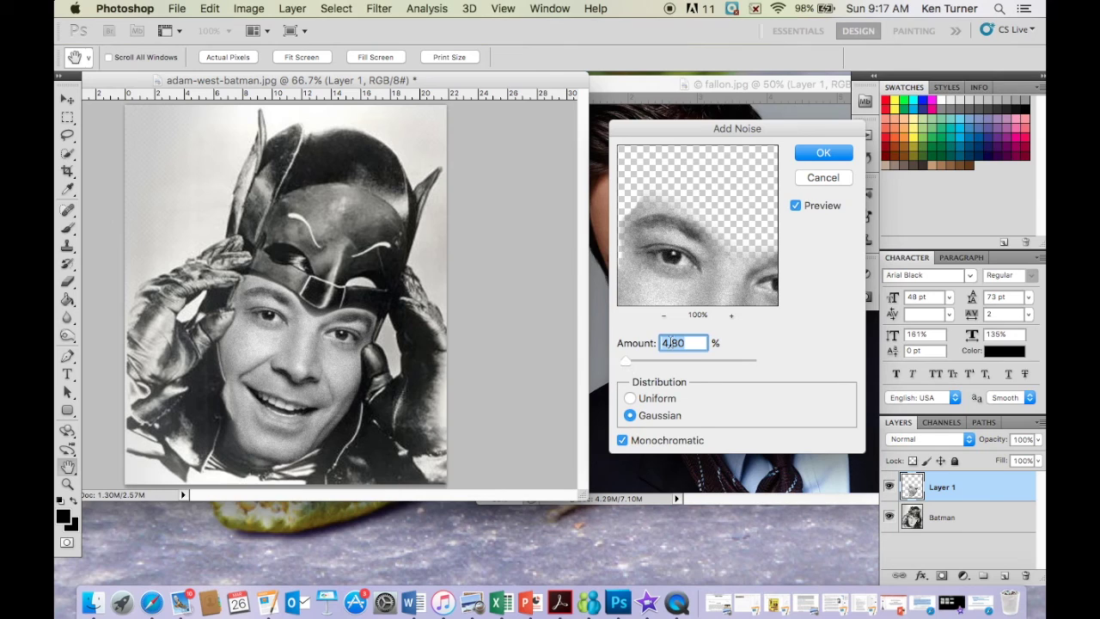
type("3")
key("BackSpace")
type("2")
key("BackSpace")
type("2.5")
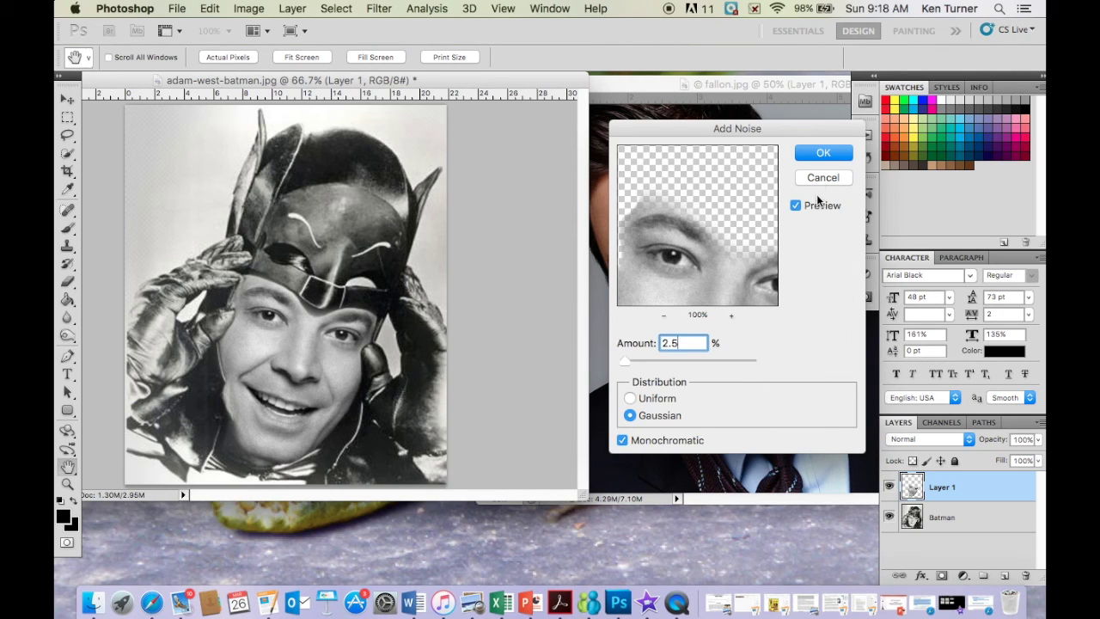
left_click(812, 153)
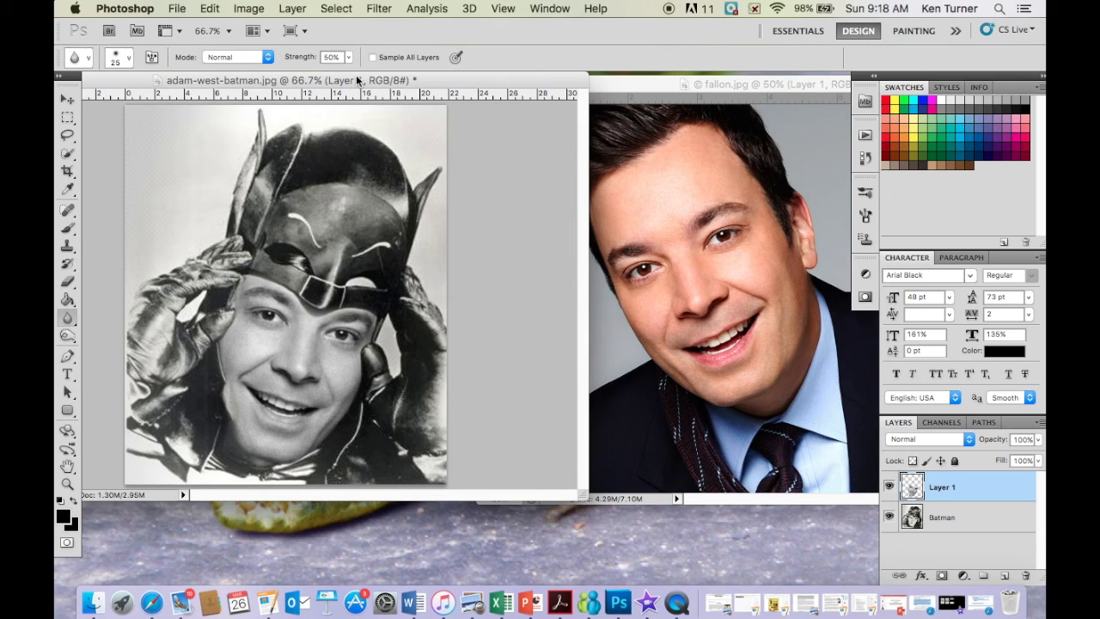
Raise the contrast of Fallon's face layer to 60 with a Brightness/Contrast adjustment
left_click(248, 8)
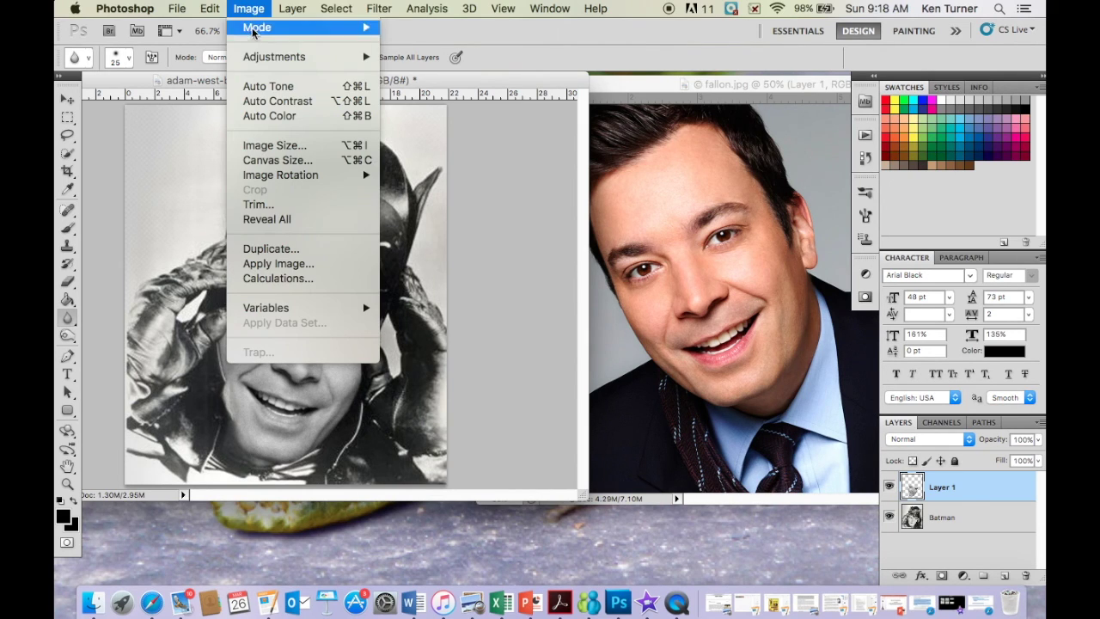
mouse_move(255, 58)
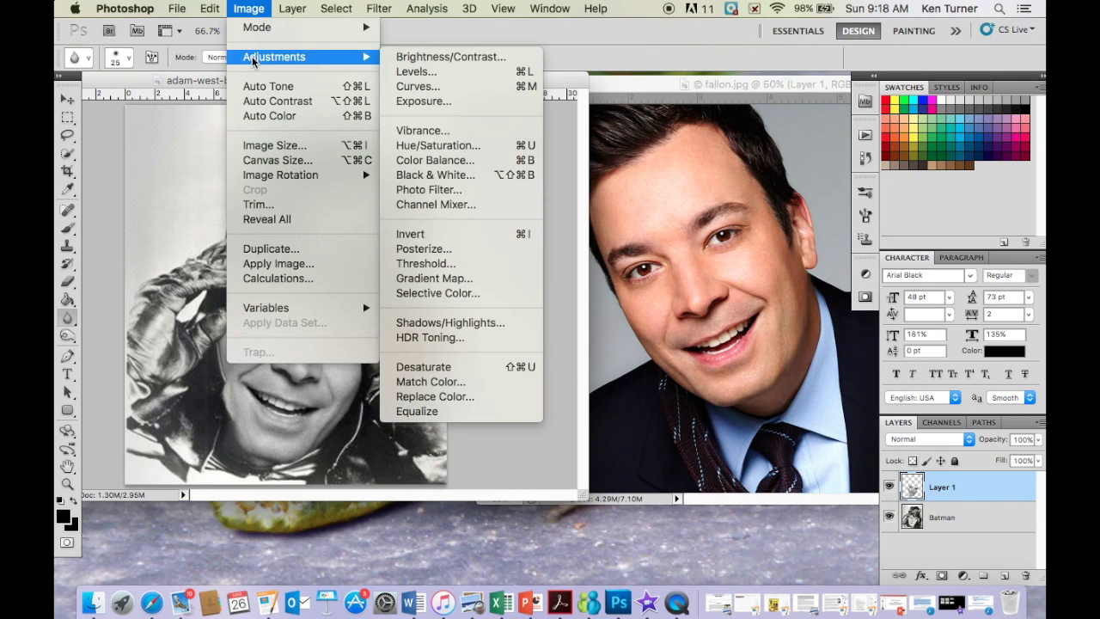
left_click(432, 57)
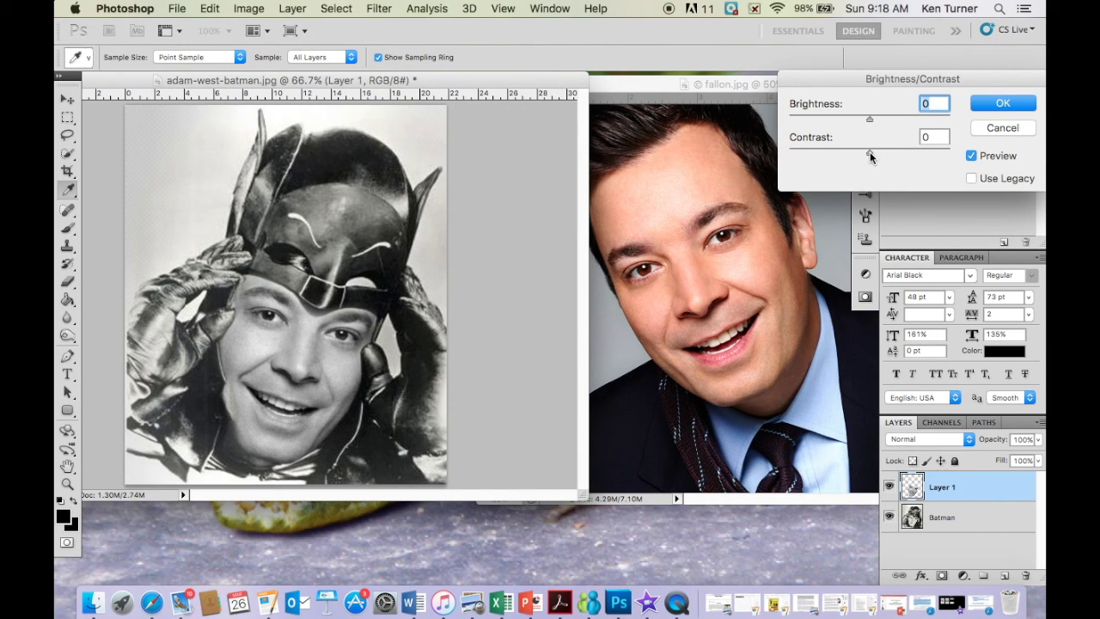
left_click_drag(869, 152, 921, 162)
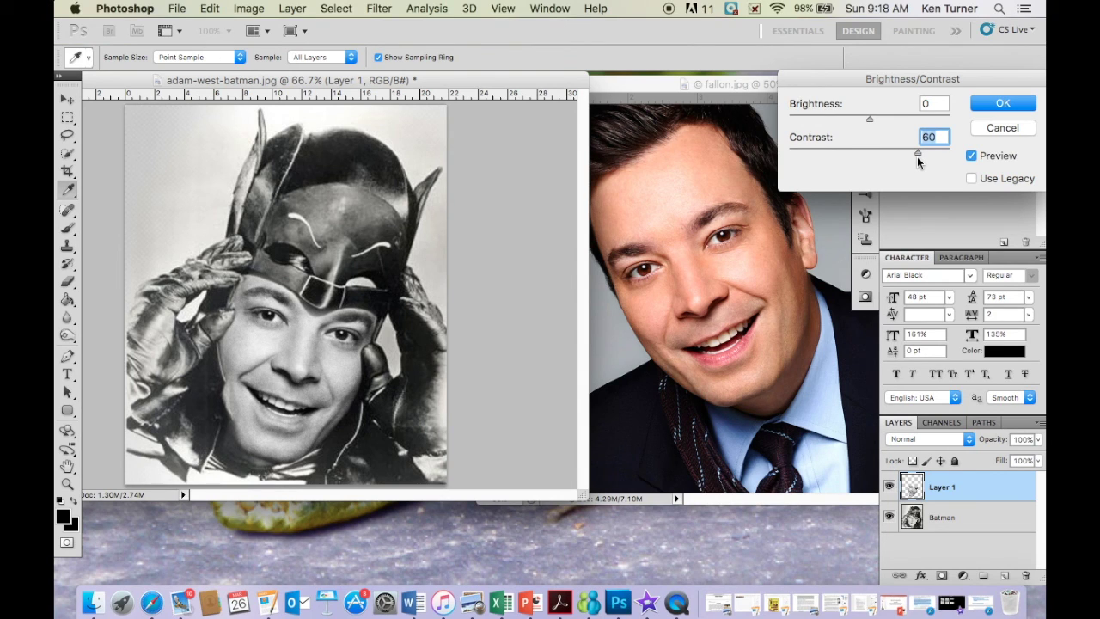
left_click(988, 100)
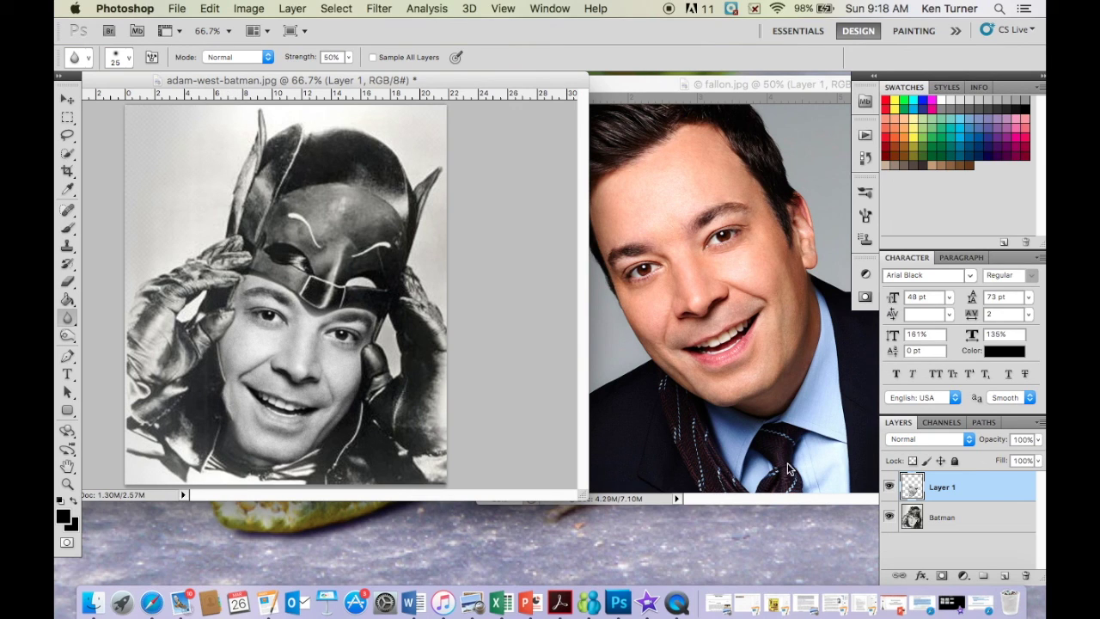
Hide and show Fallon's face layer twice to compare the face swap with the original Batman photo
left_click(890, 487)
left_click(889, 488)
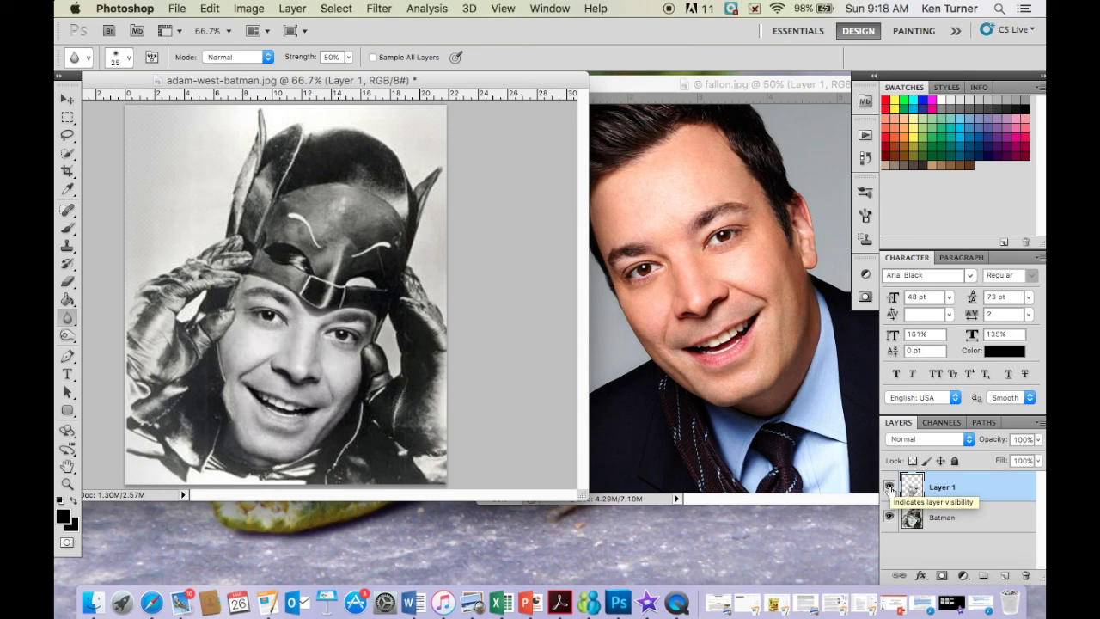
left_click(889, 487)
left_click(890, 488)
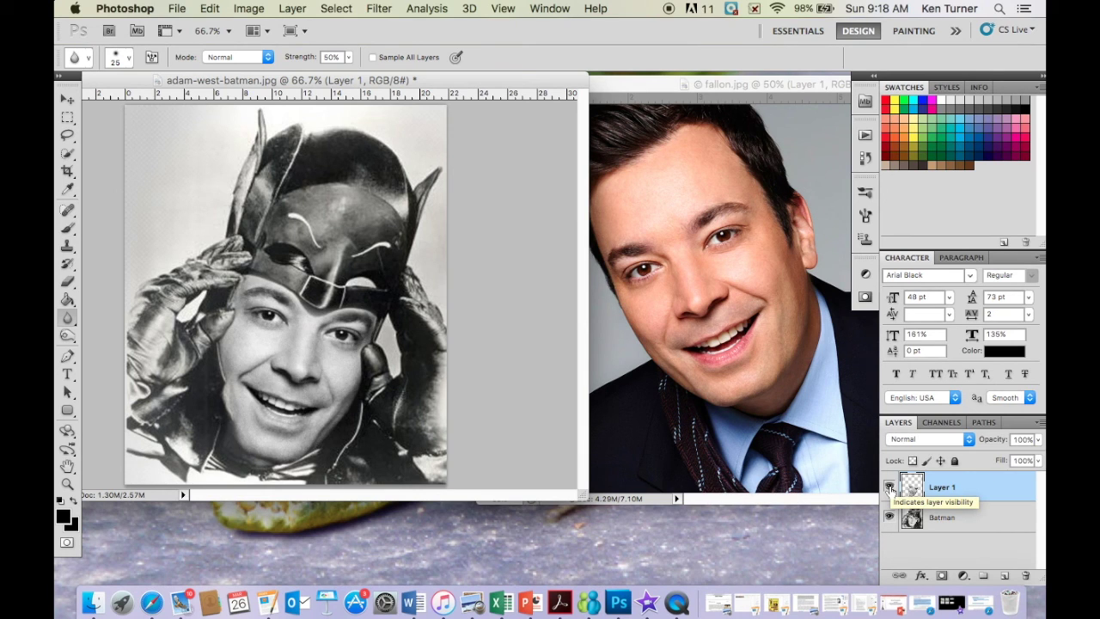